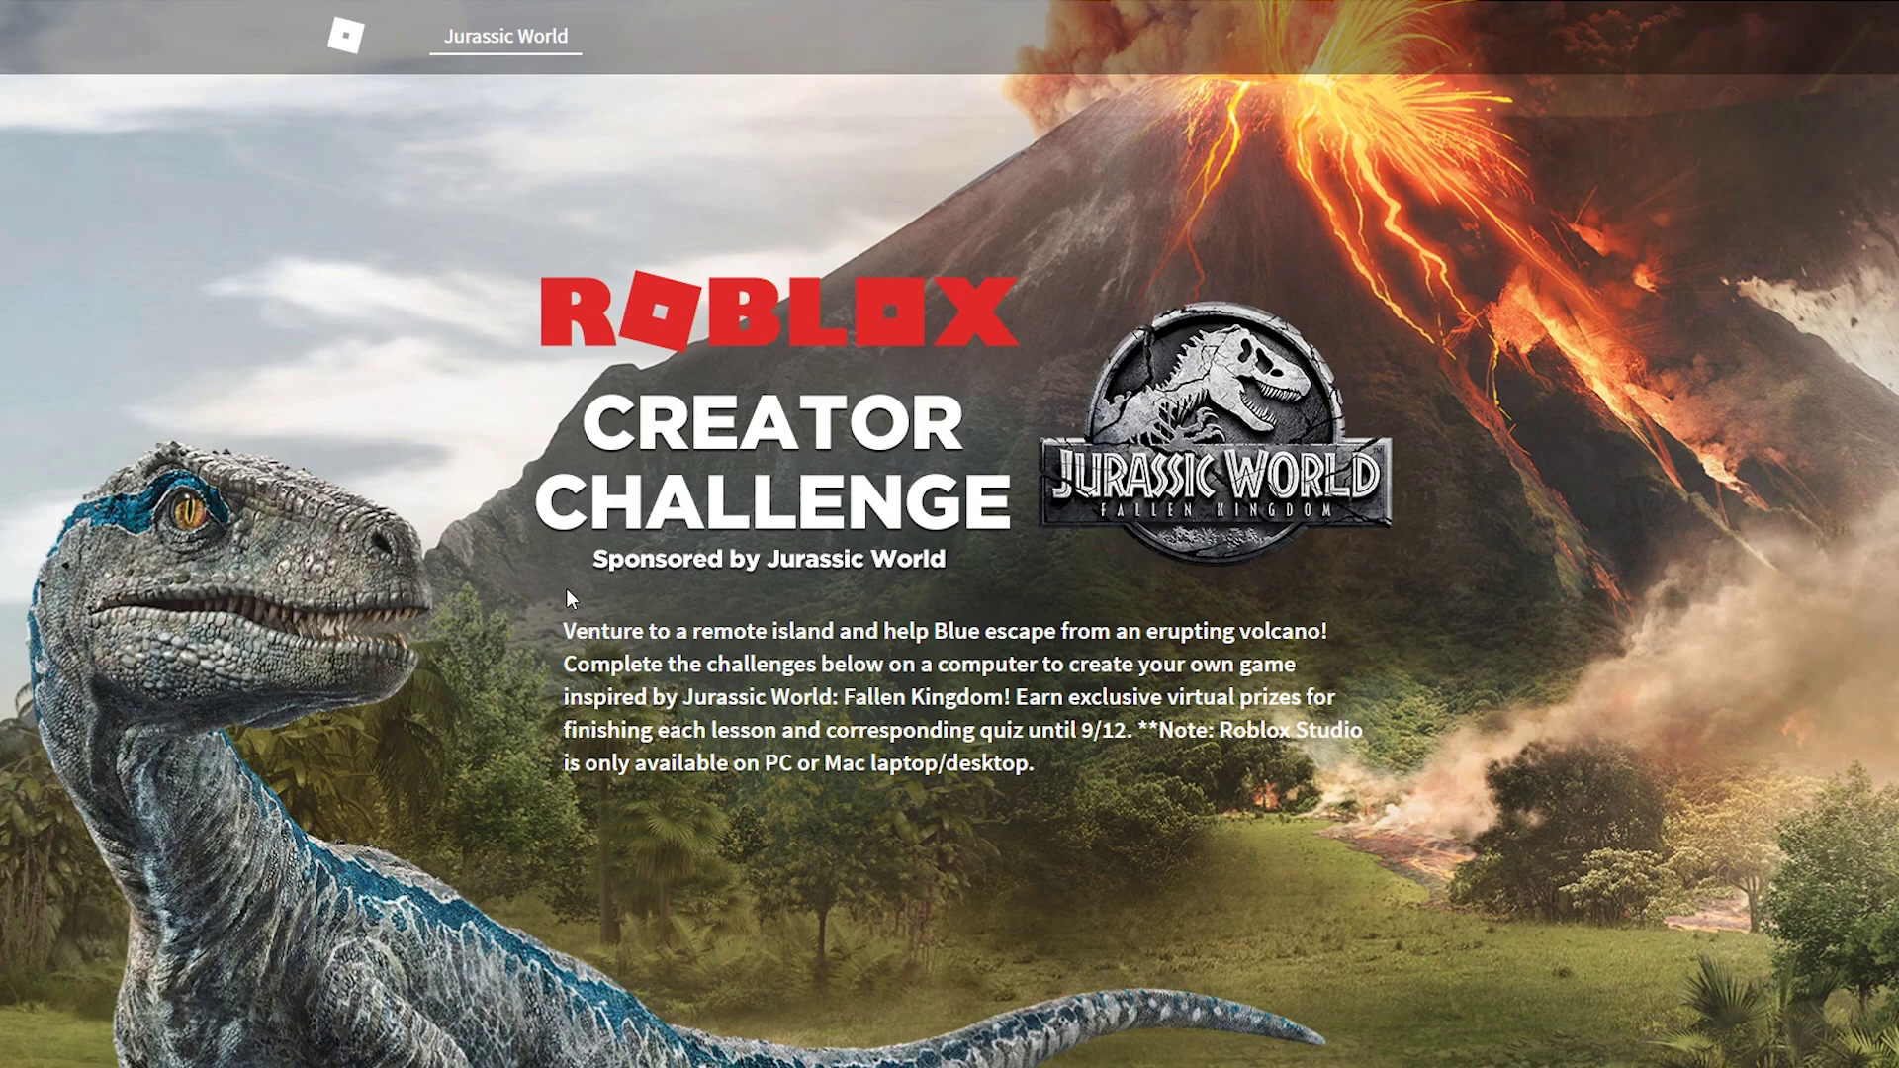
Review the Creator Challenge overview with its three lessons and badges, and get started with the challenge.
scroll(1103, 782, "down", 3)
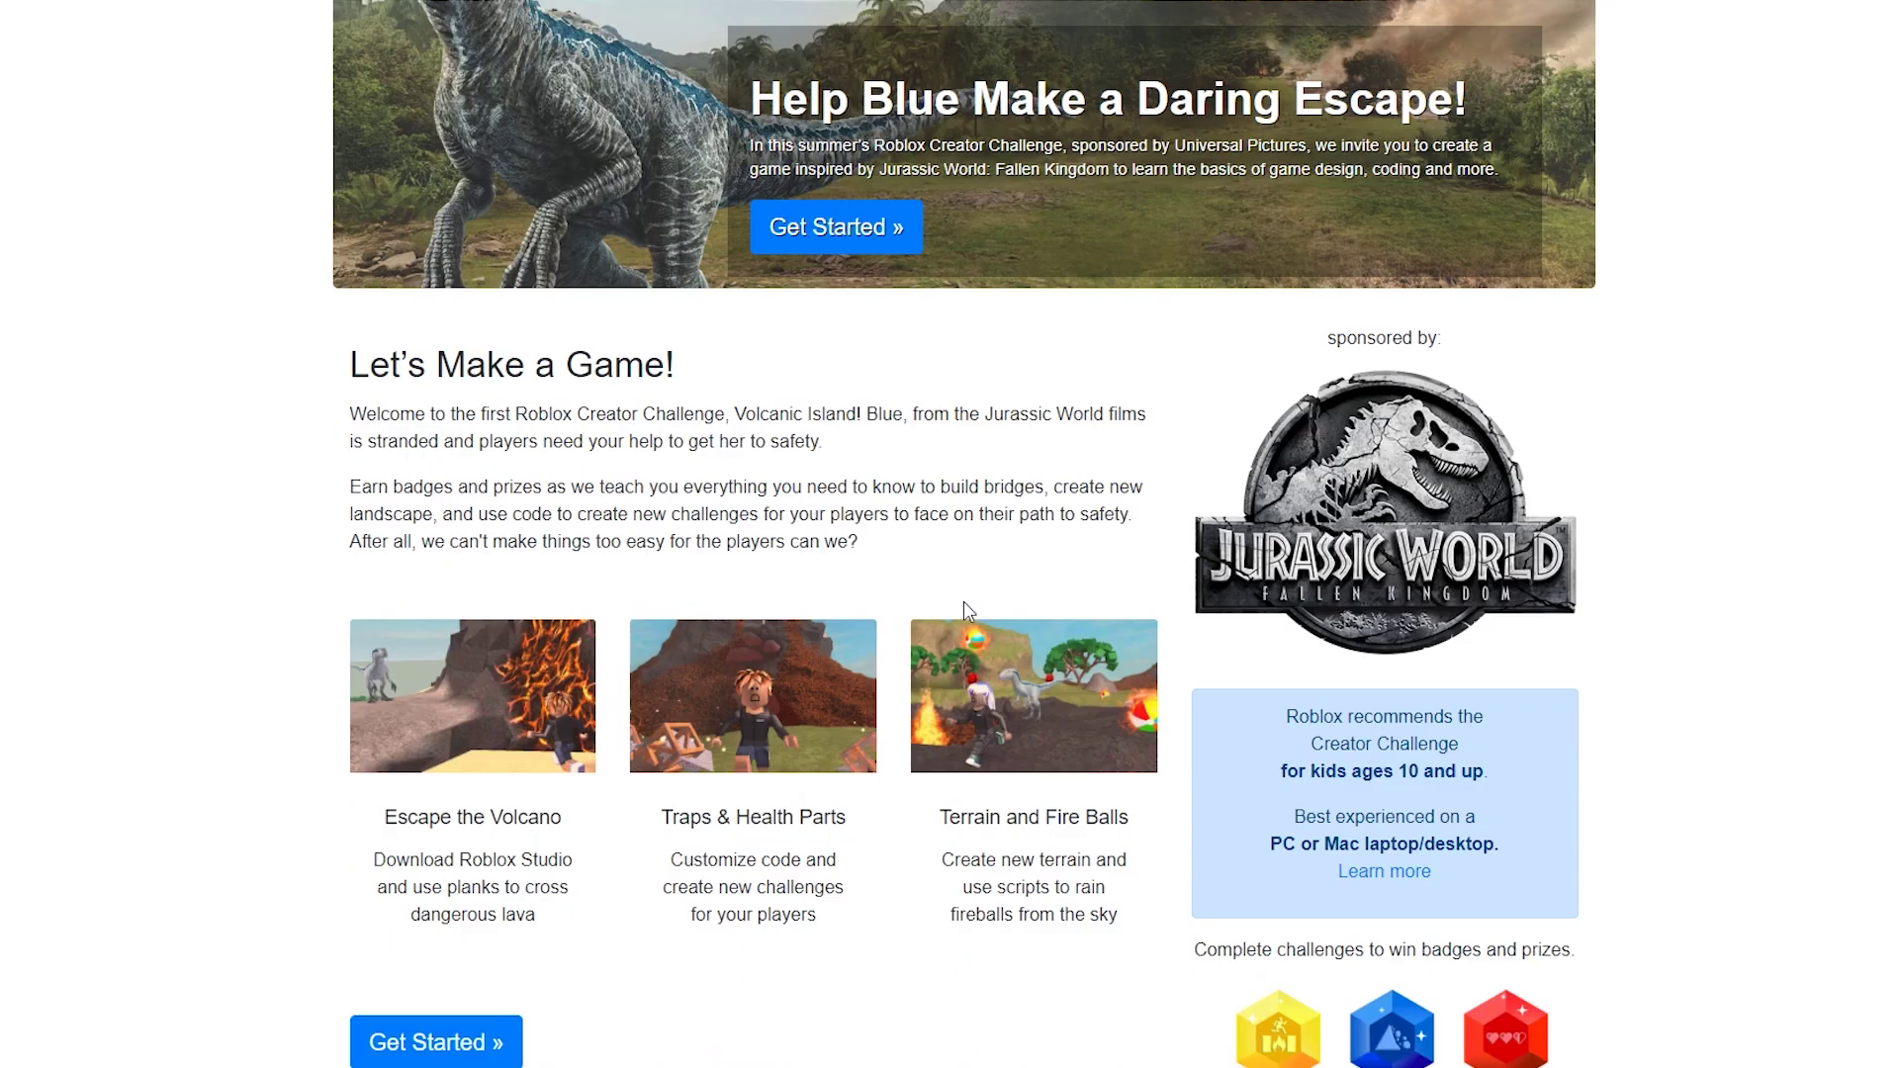
scroll(965, 606, "down", 2)
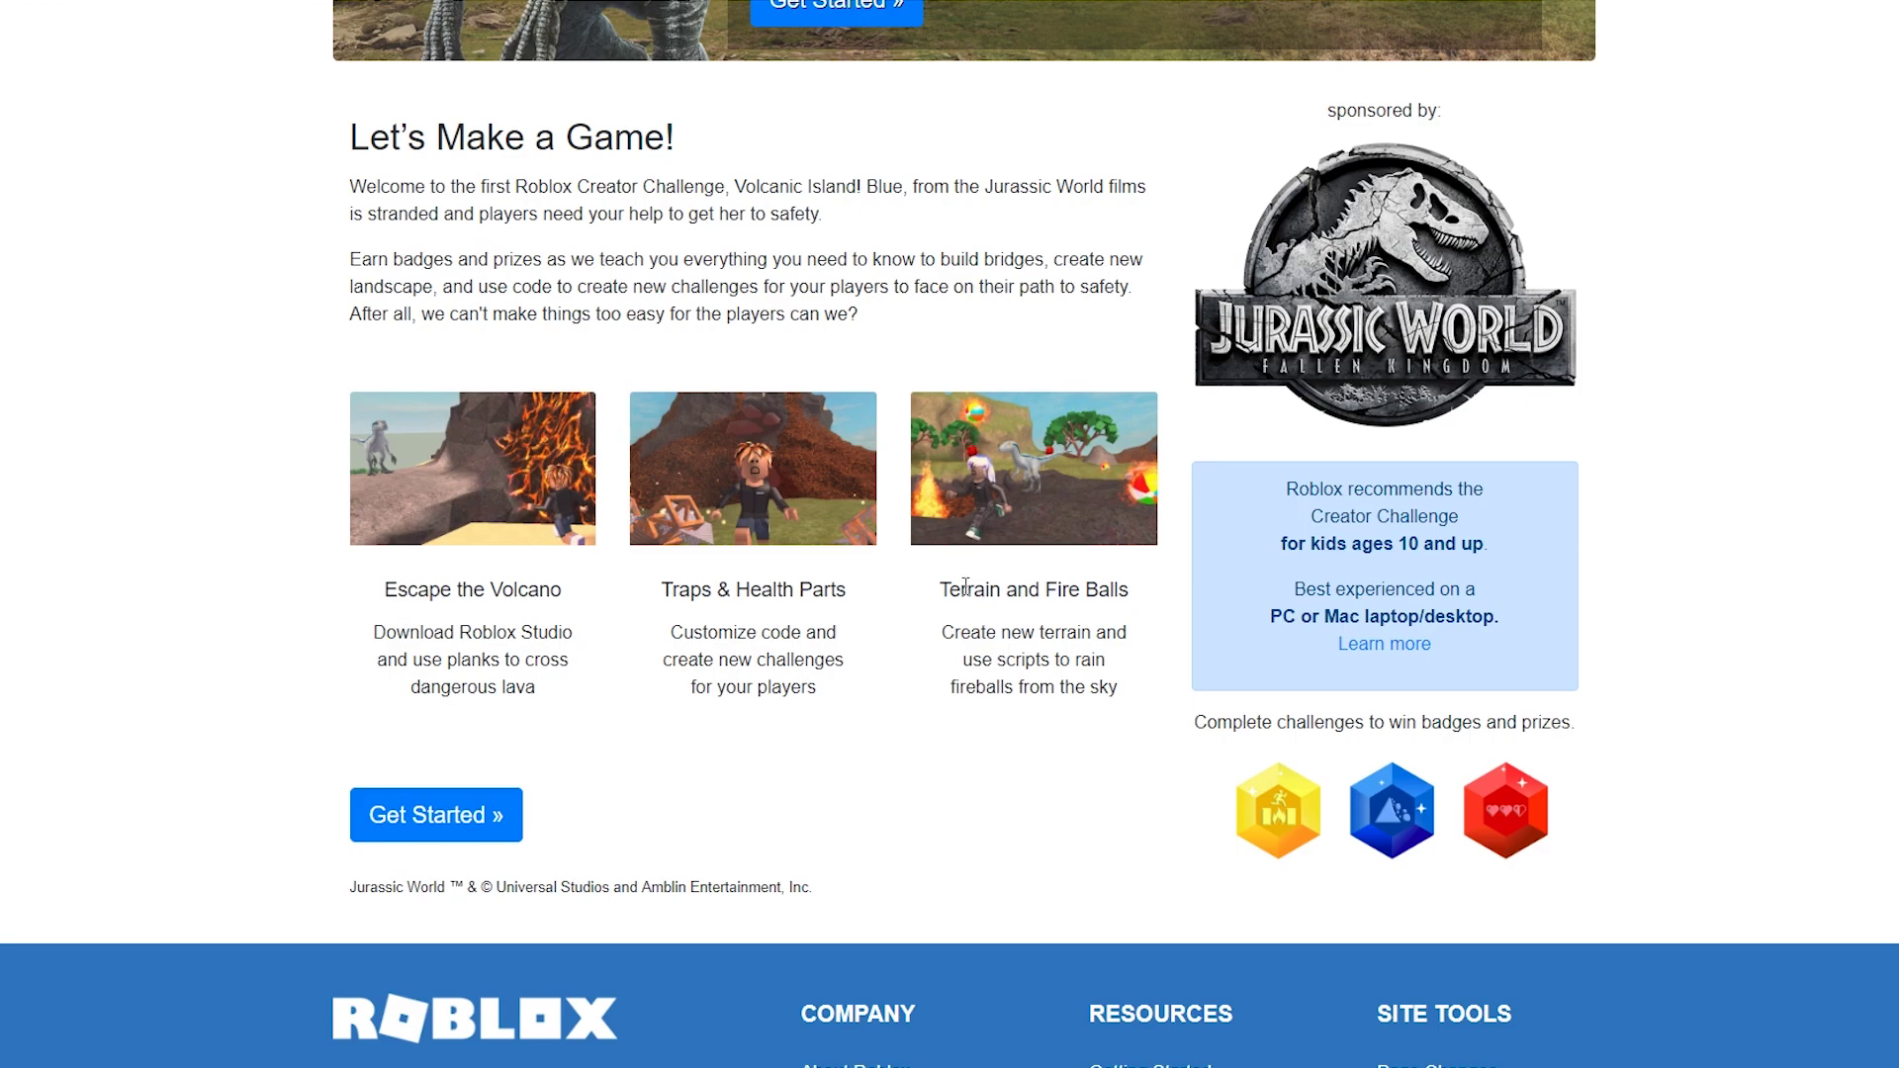
scroll(965, 588, "up", 3)
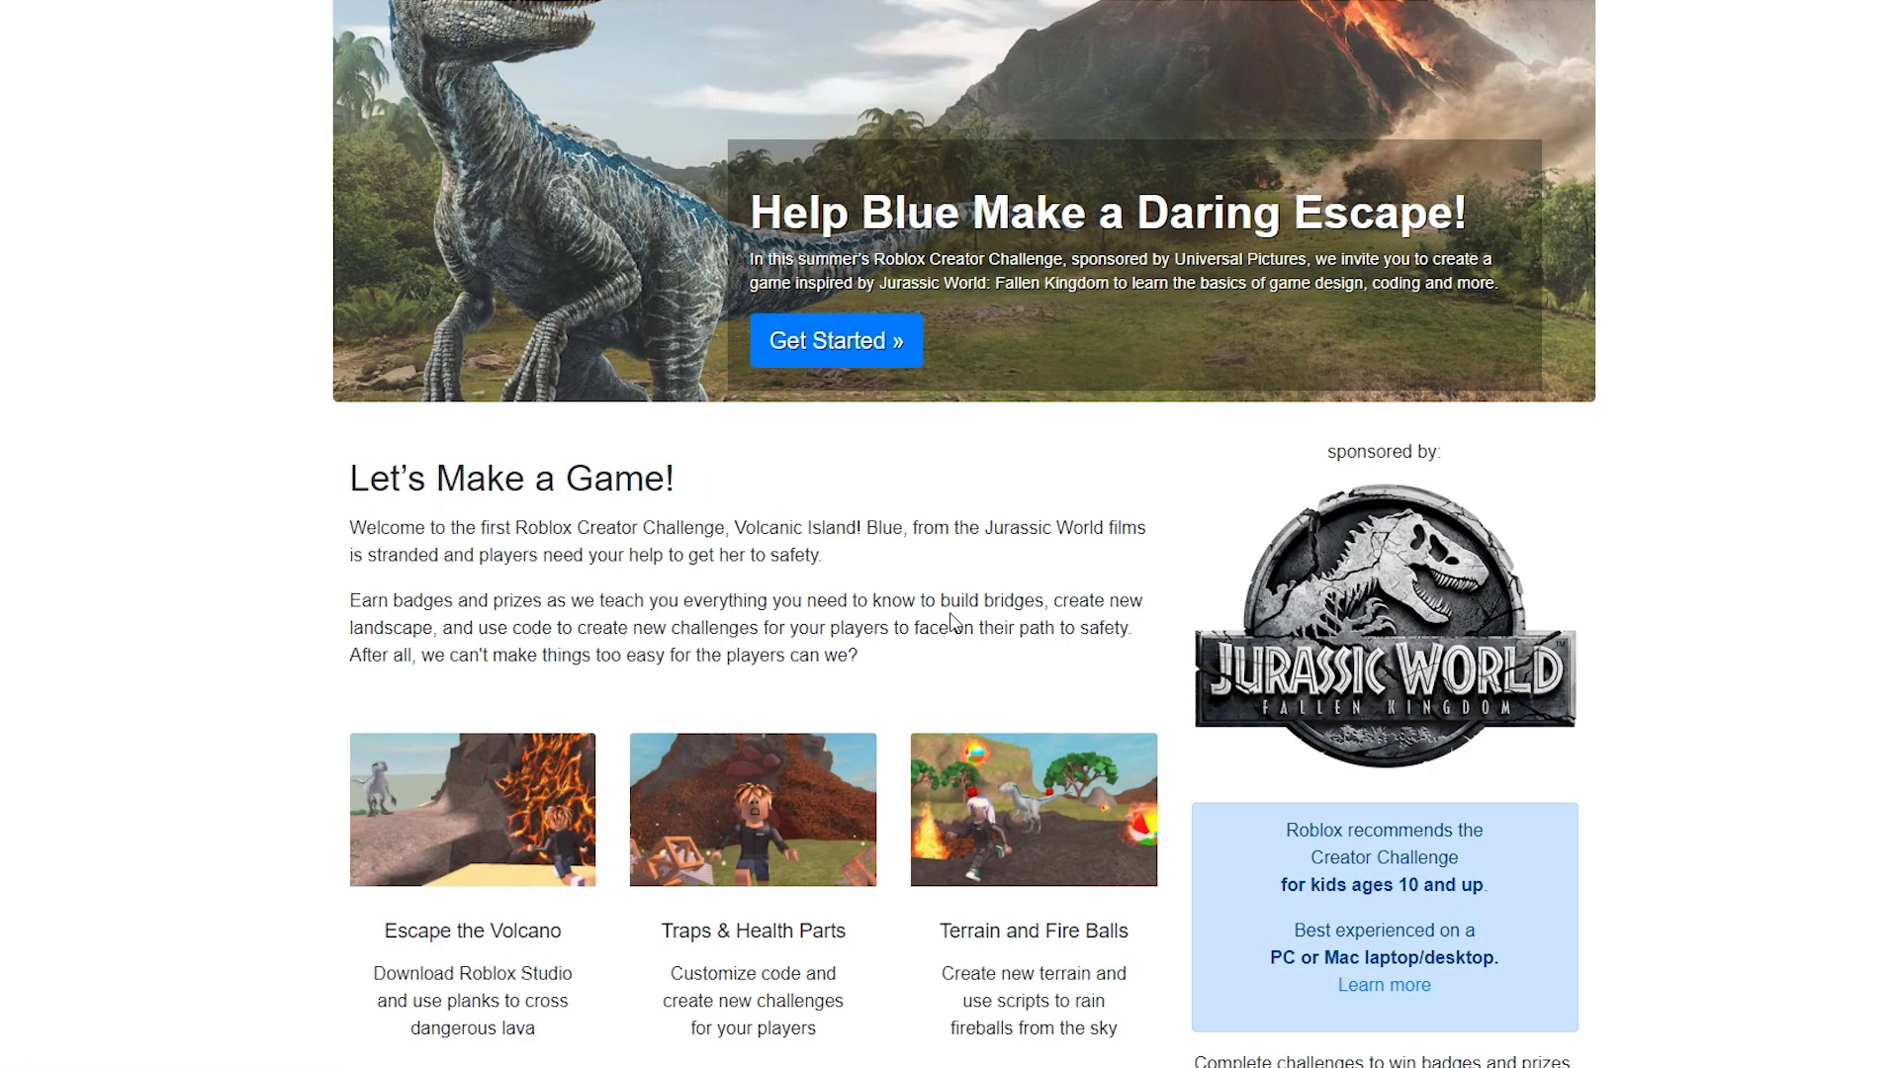
scroll(952, 621, "down", 2)
scroll(774, 645, "down", 3)
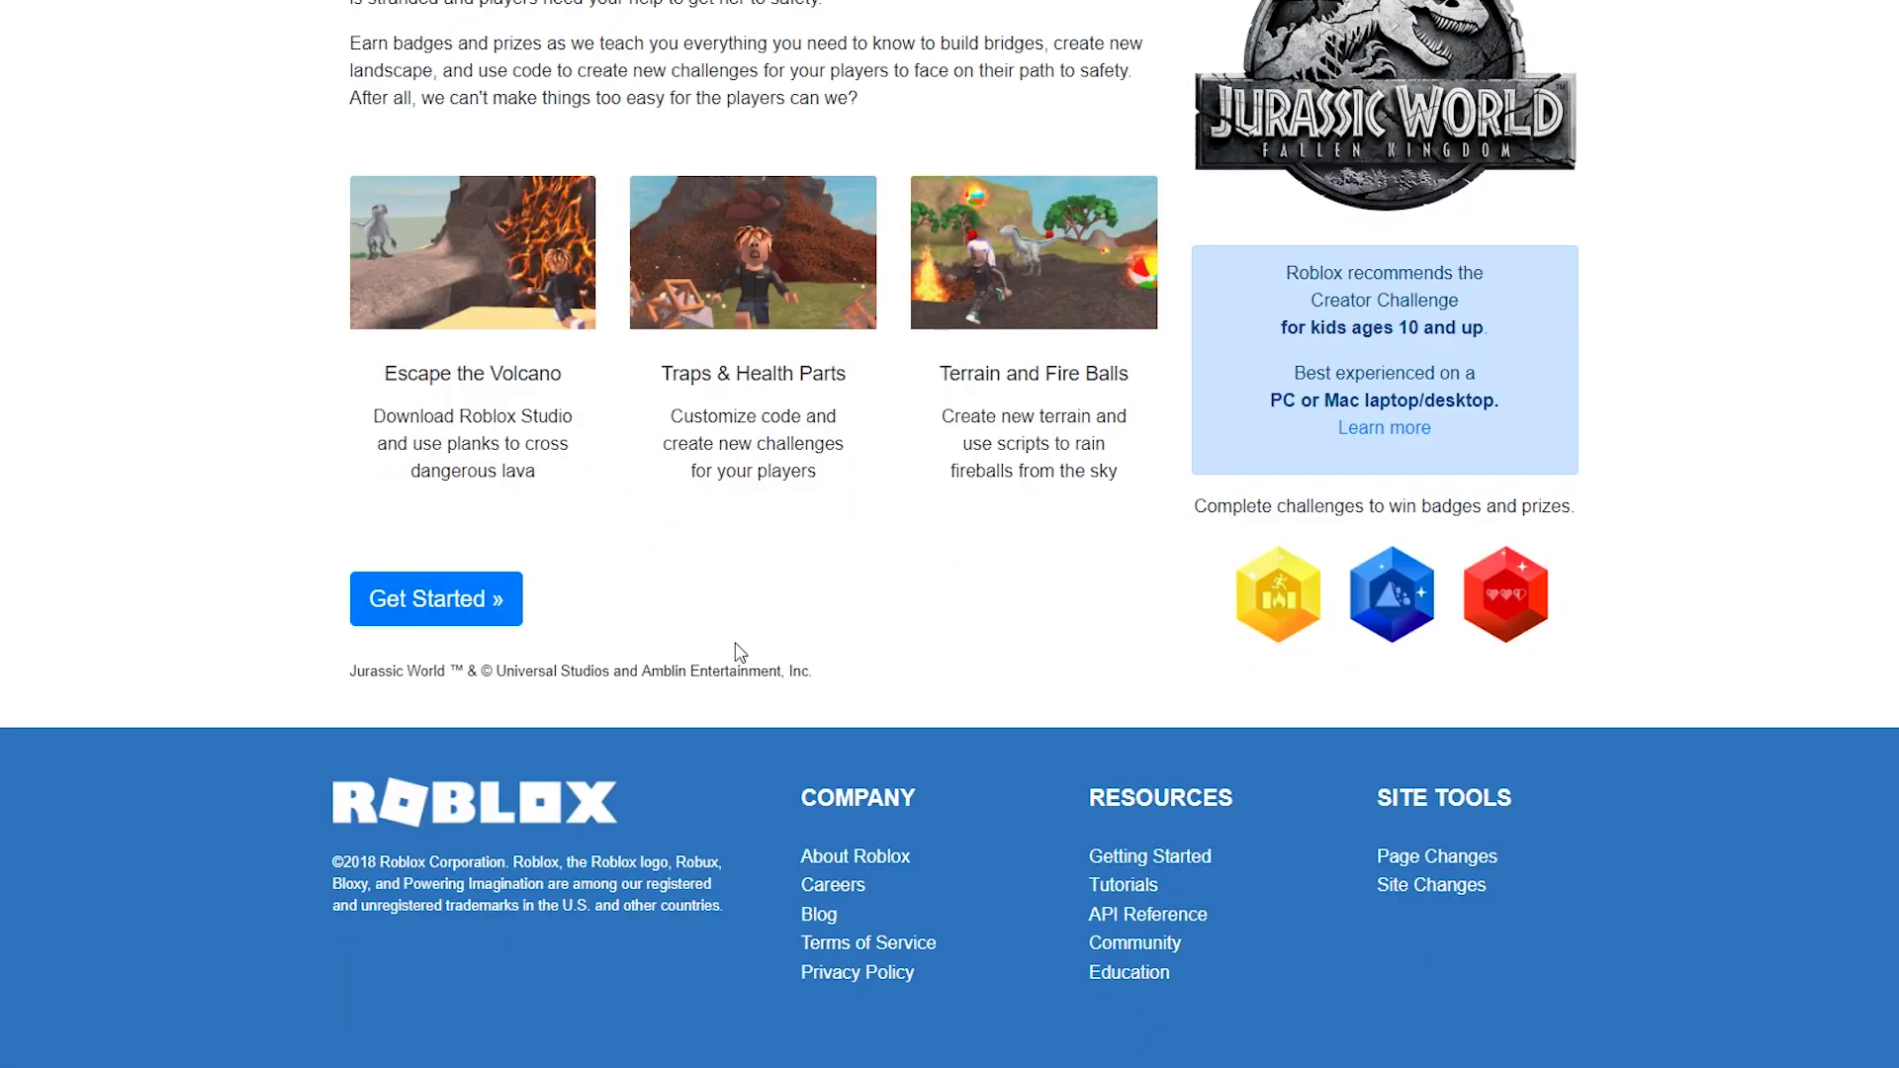
scroll(736, 650, "up", 1)
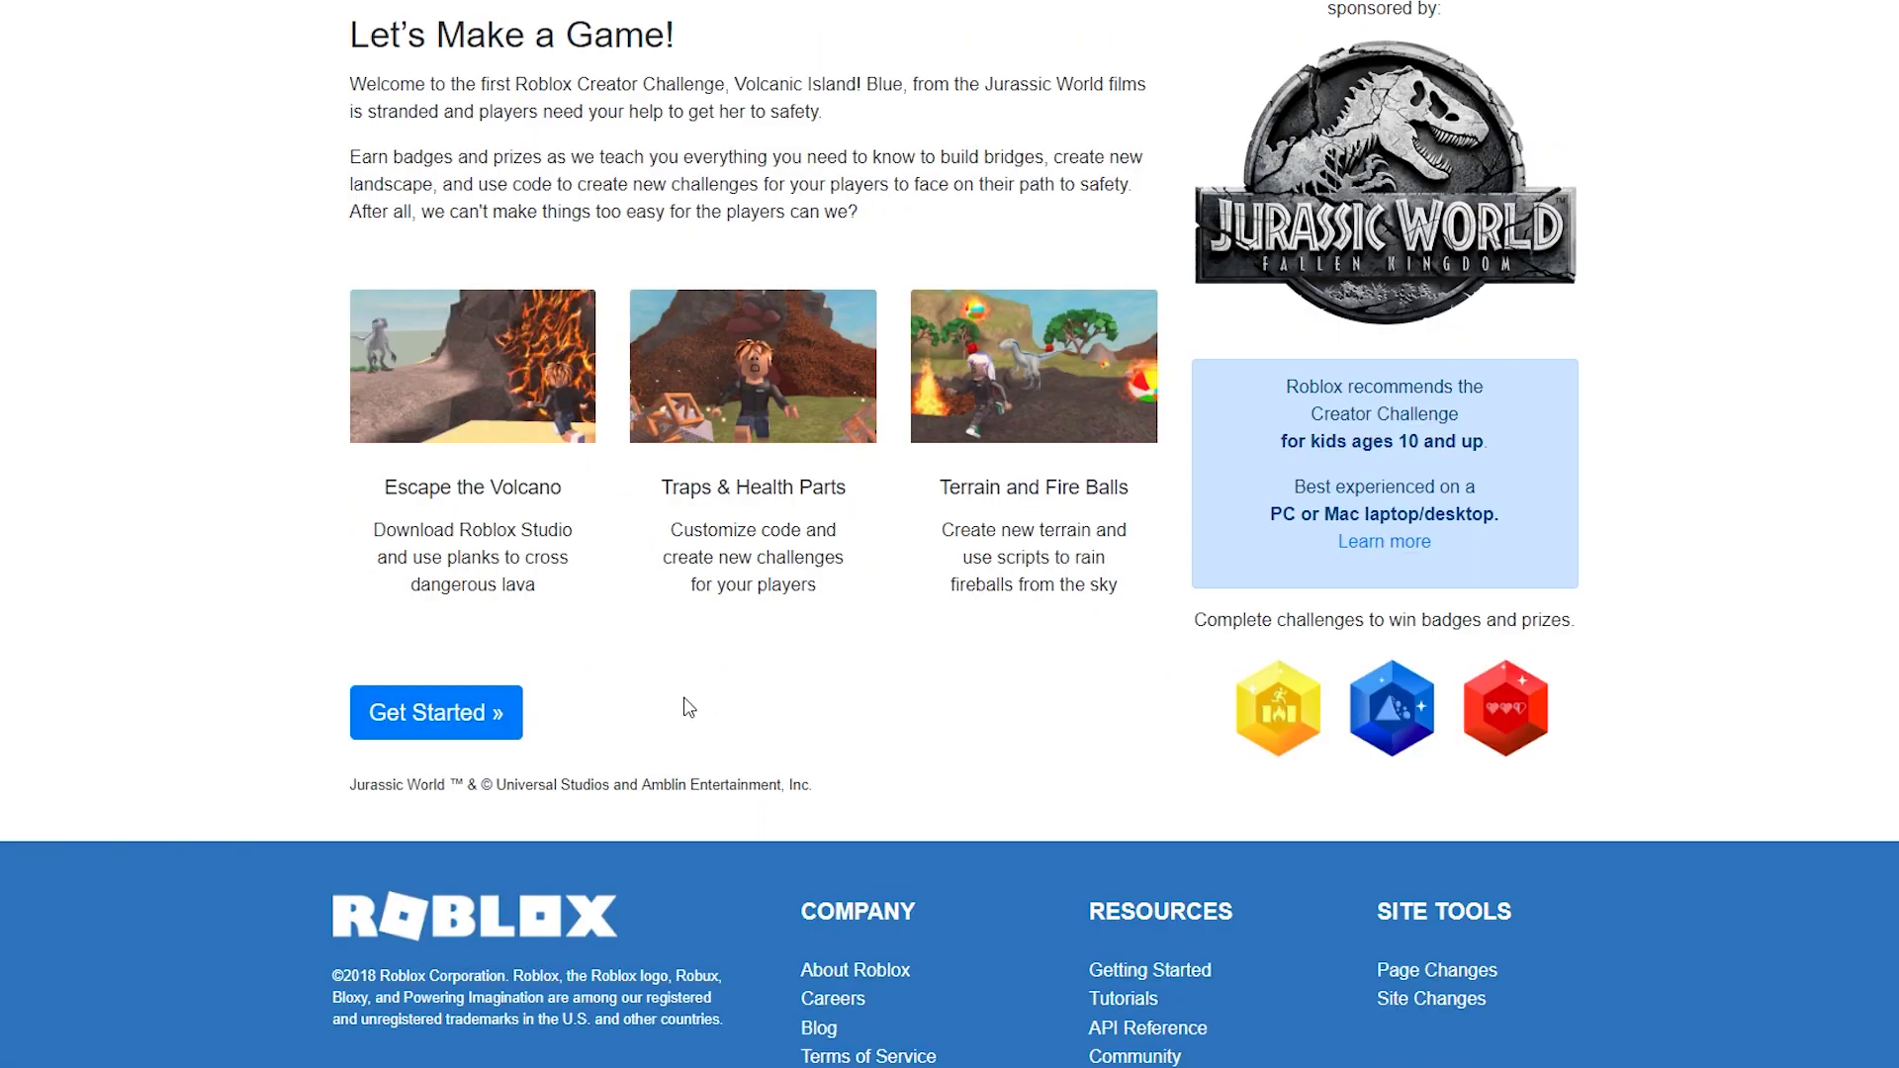
left_click(496, 725)
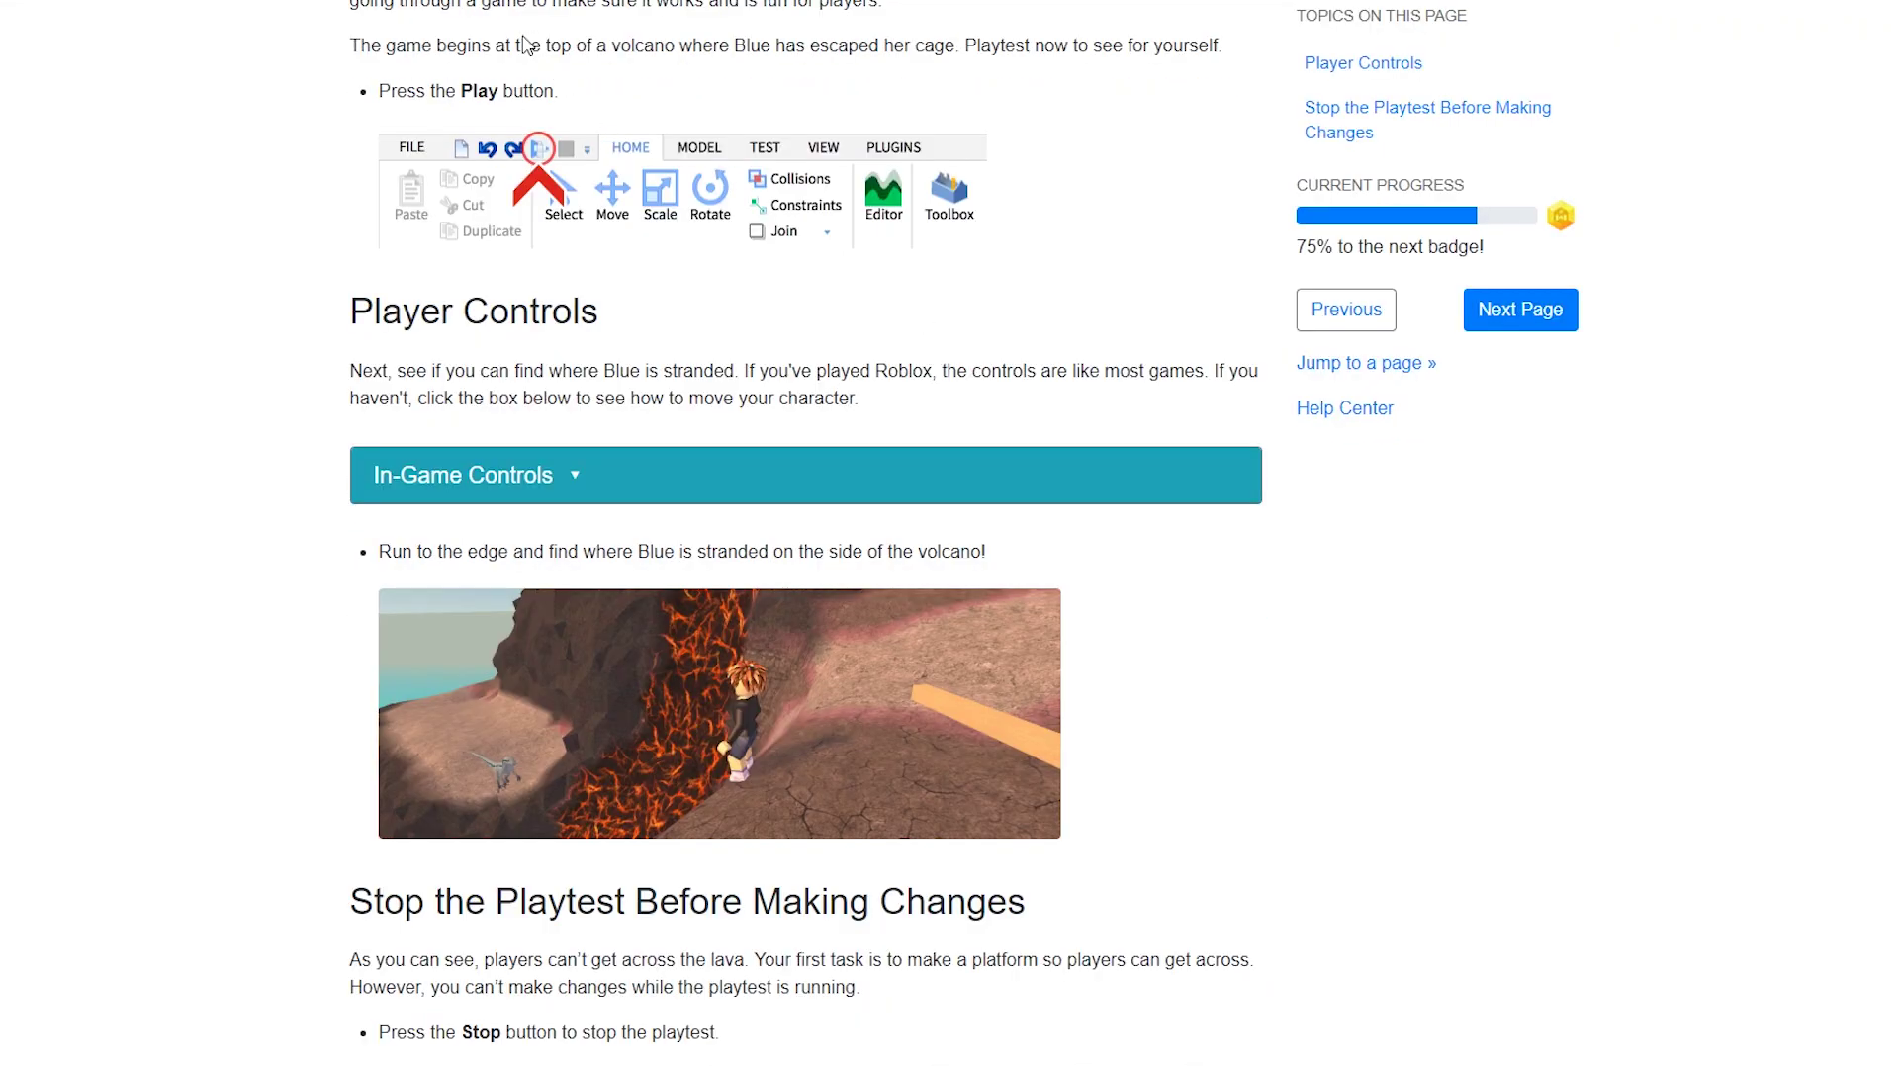
Read the lesson's playtest instruction, switch to Roblox Studio and start a playtest of Volcanic Island.
left_click_drag(512, 45, 870, 41)
left_click(869, 38)
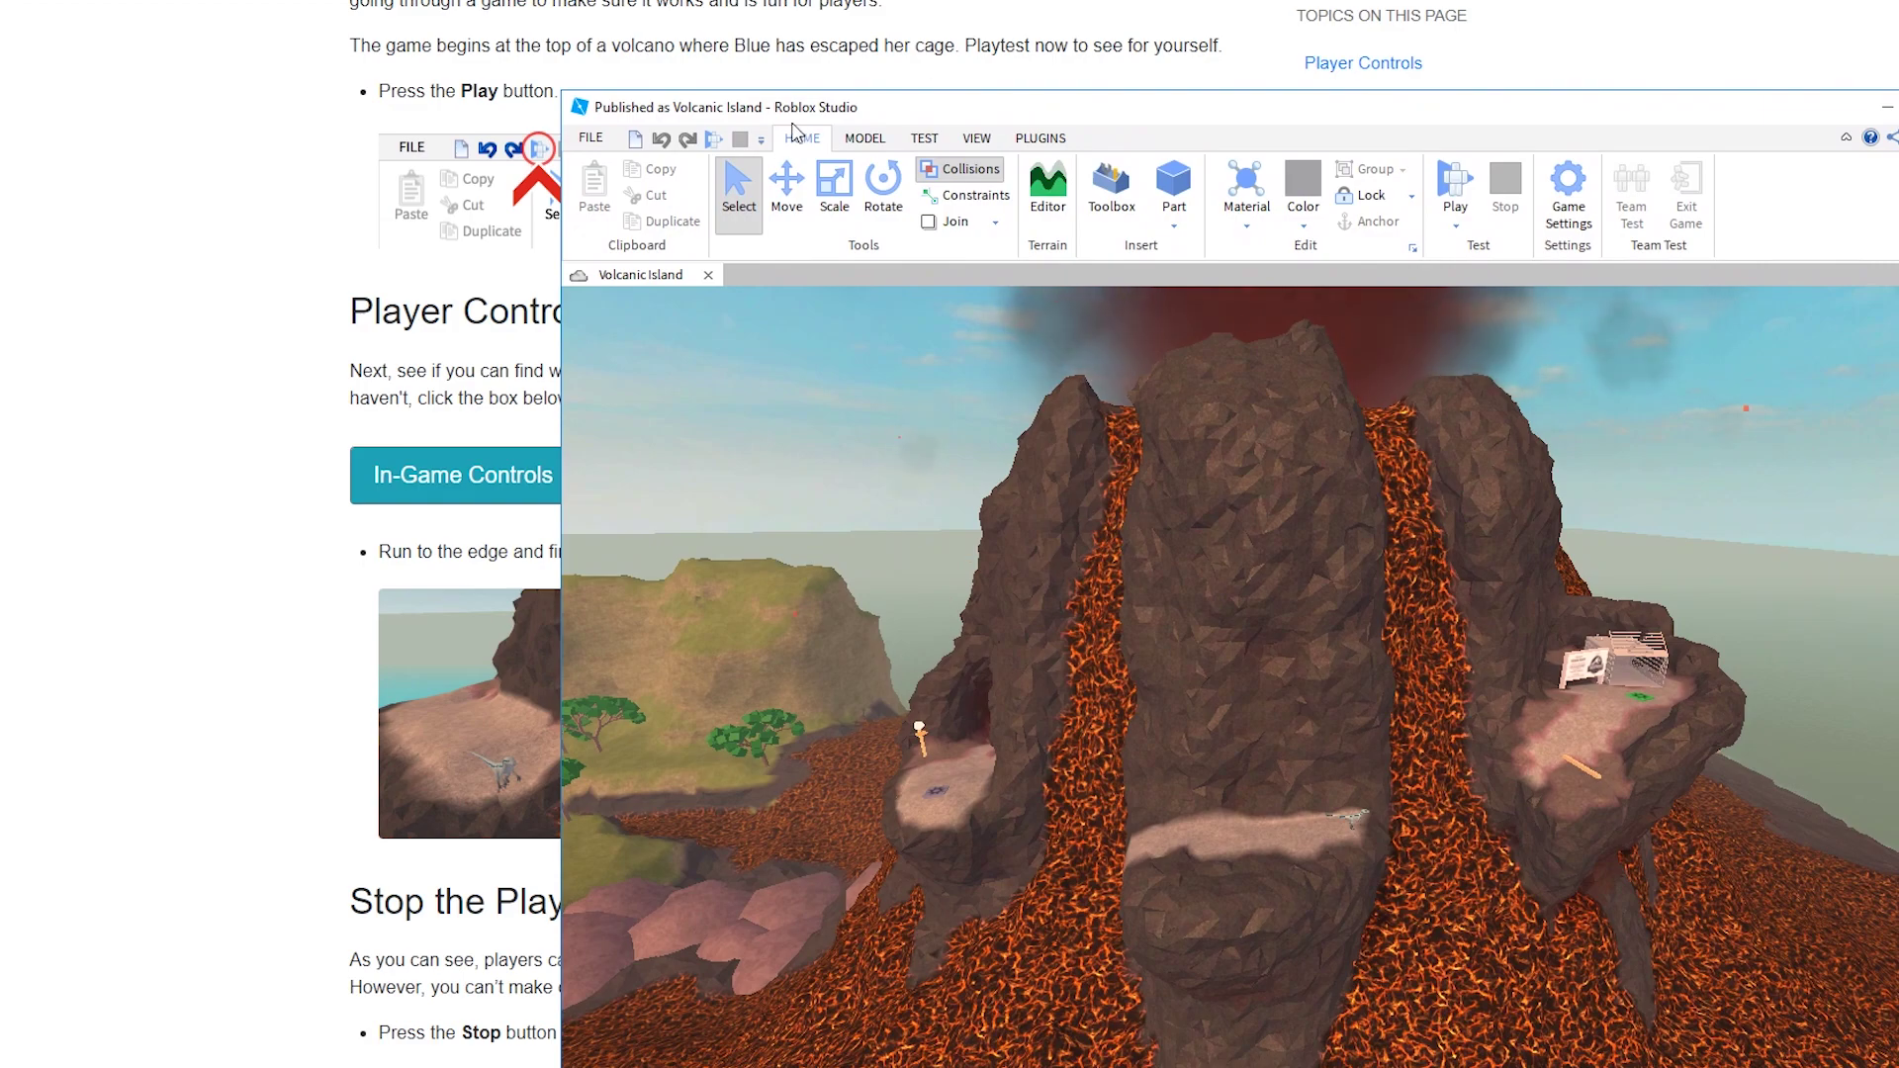
left_click(713, 139)
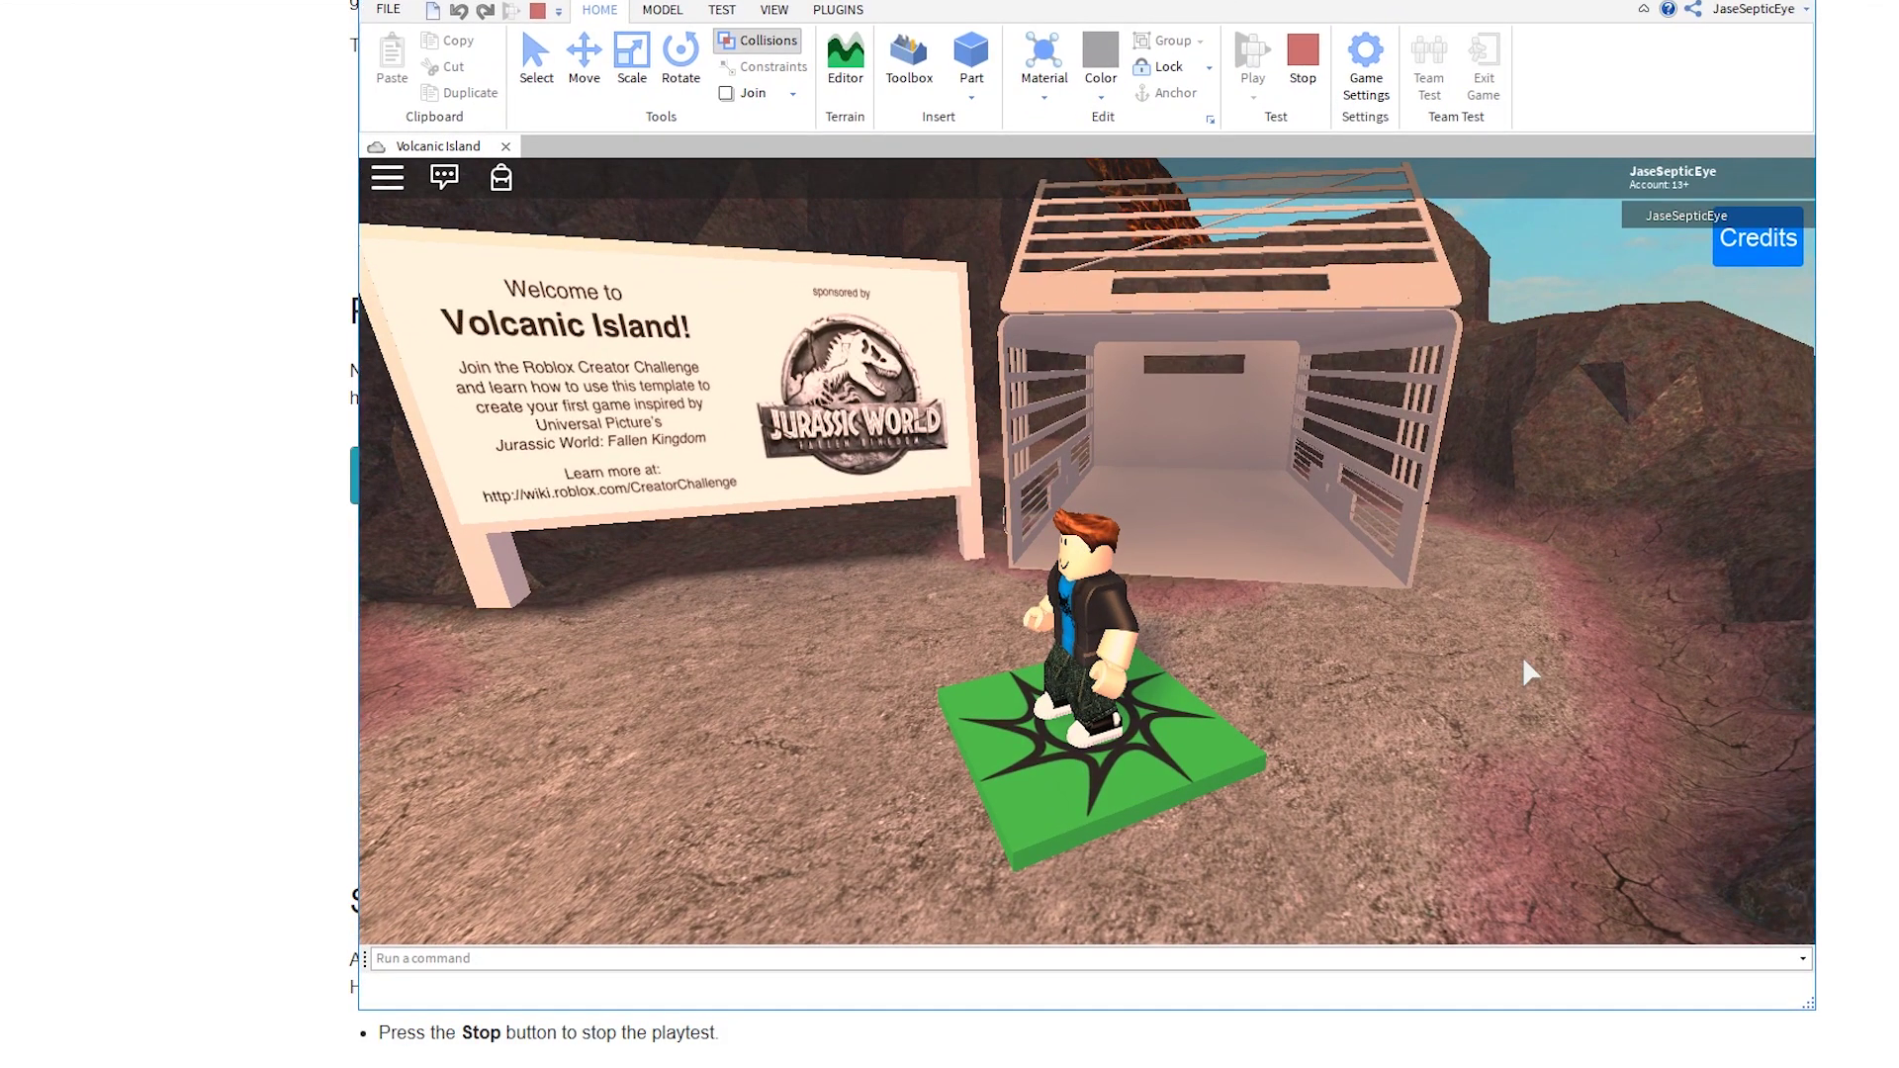
Walk and jump the character around the spawn pad, welcome sign and cage in the playtest.
key("s")
right_click_drag(1344, 678, 1252, 658)
key("w")
key("space")
key("s")
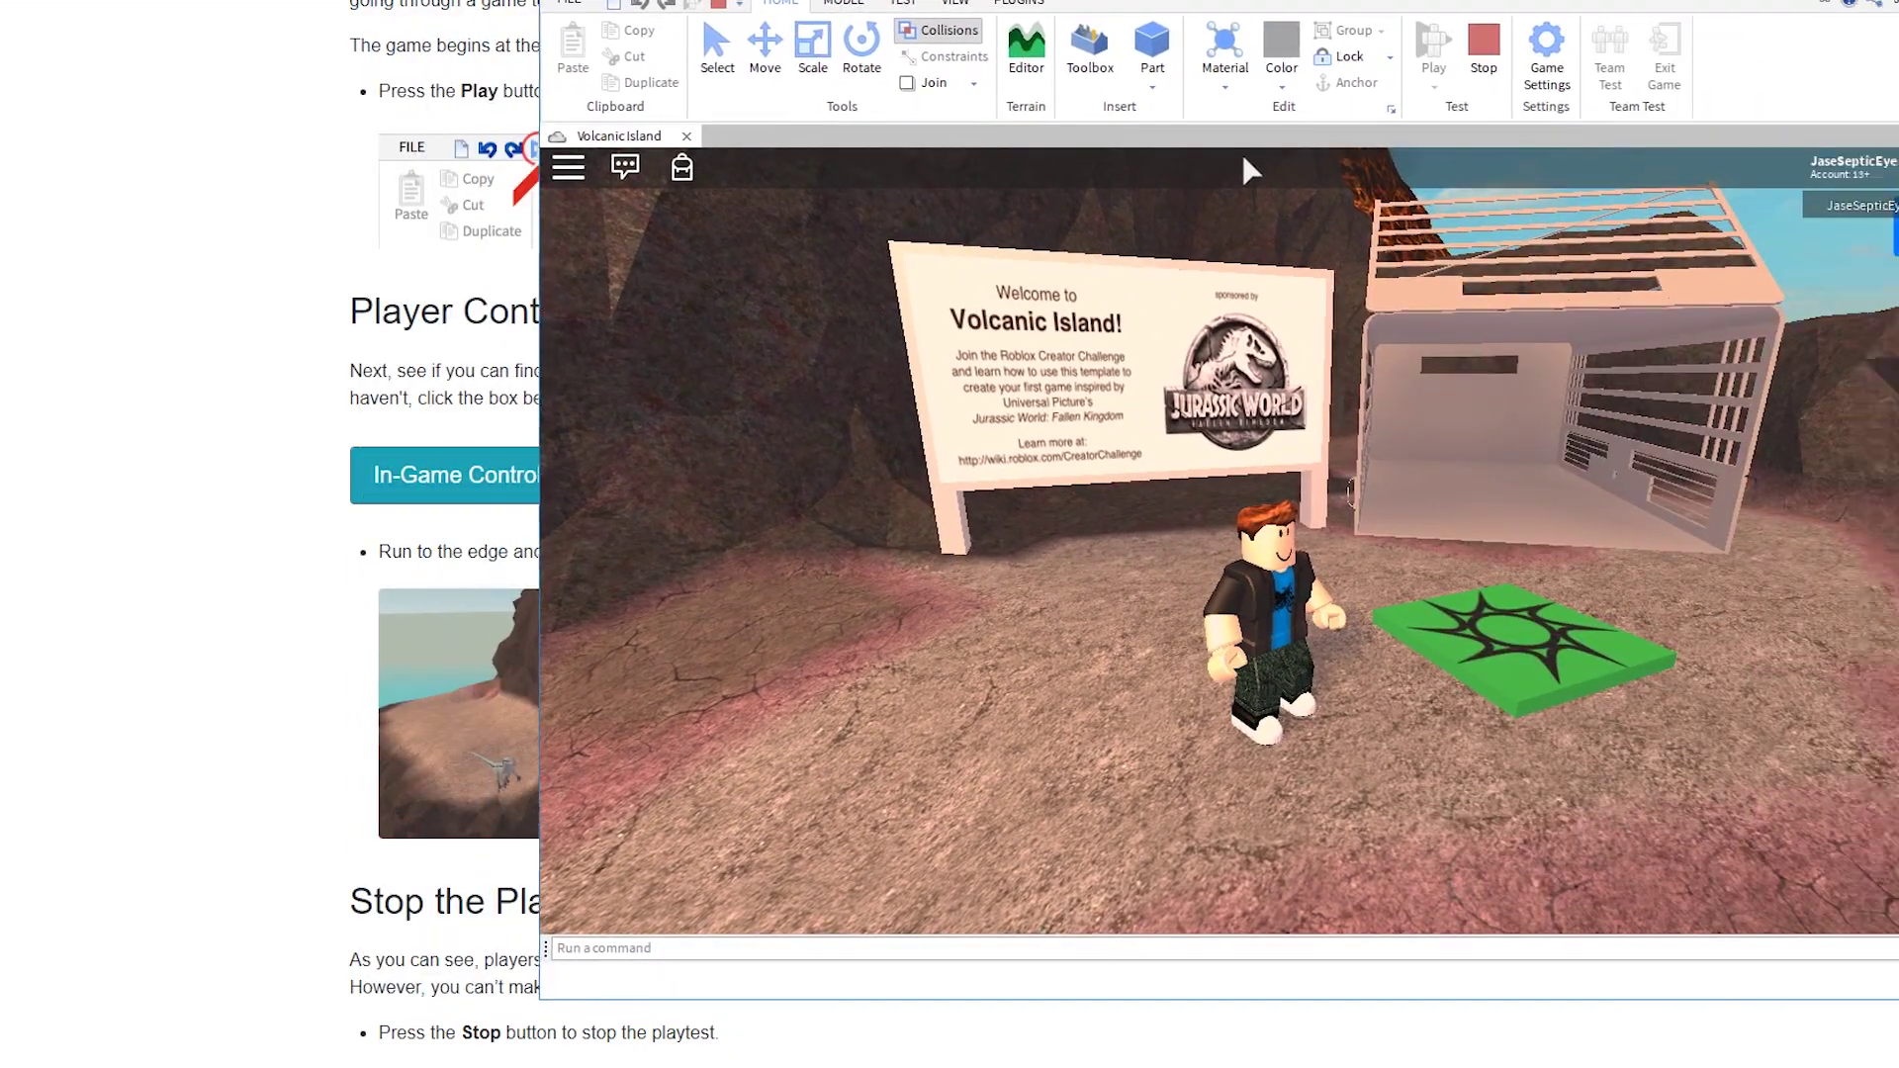
scroll(376, 554, "down", 1)
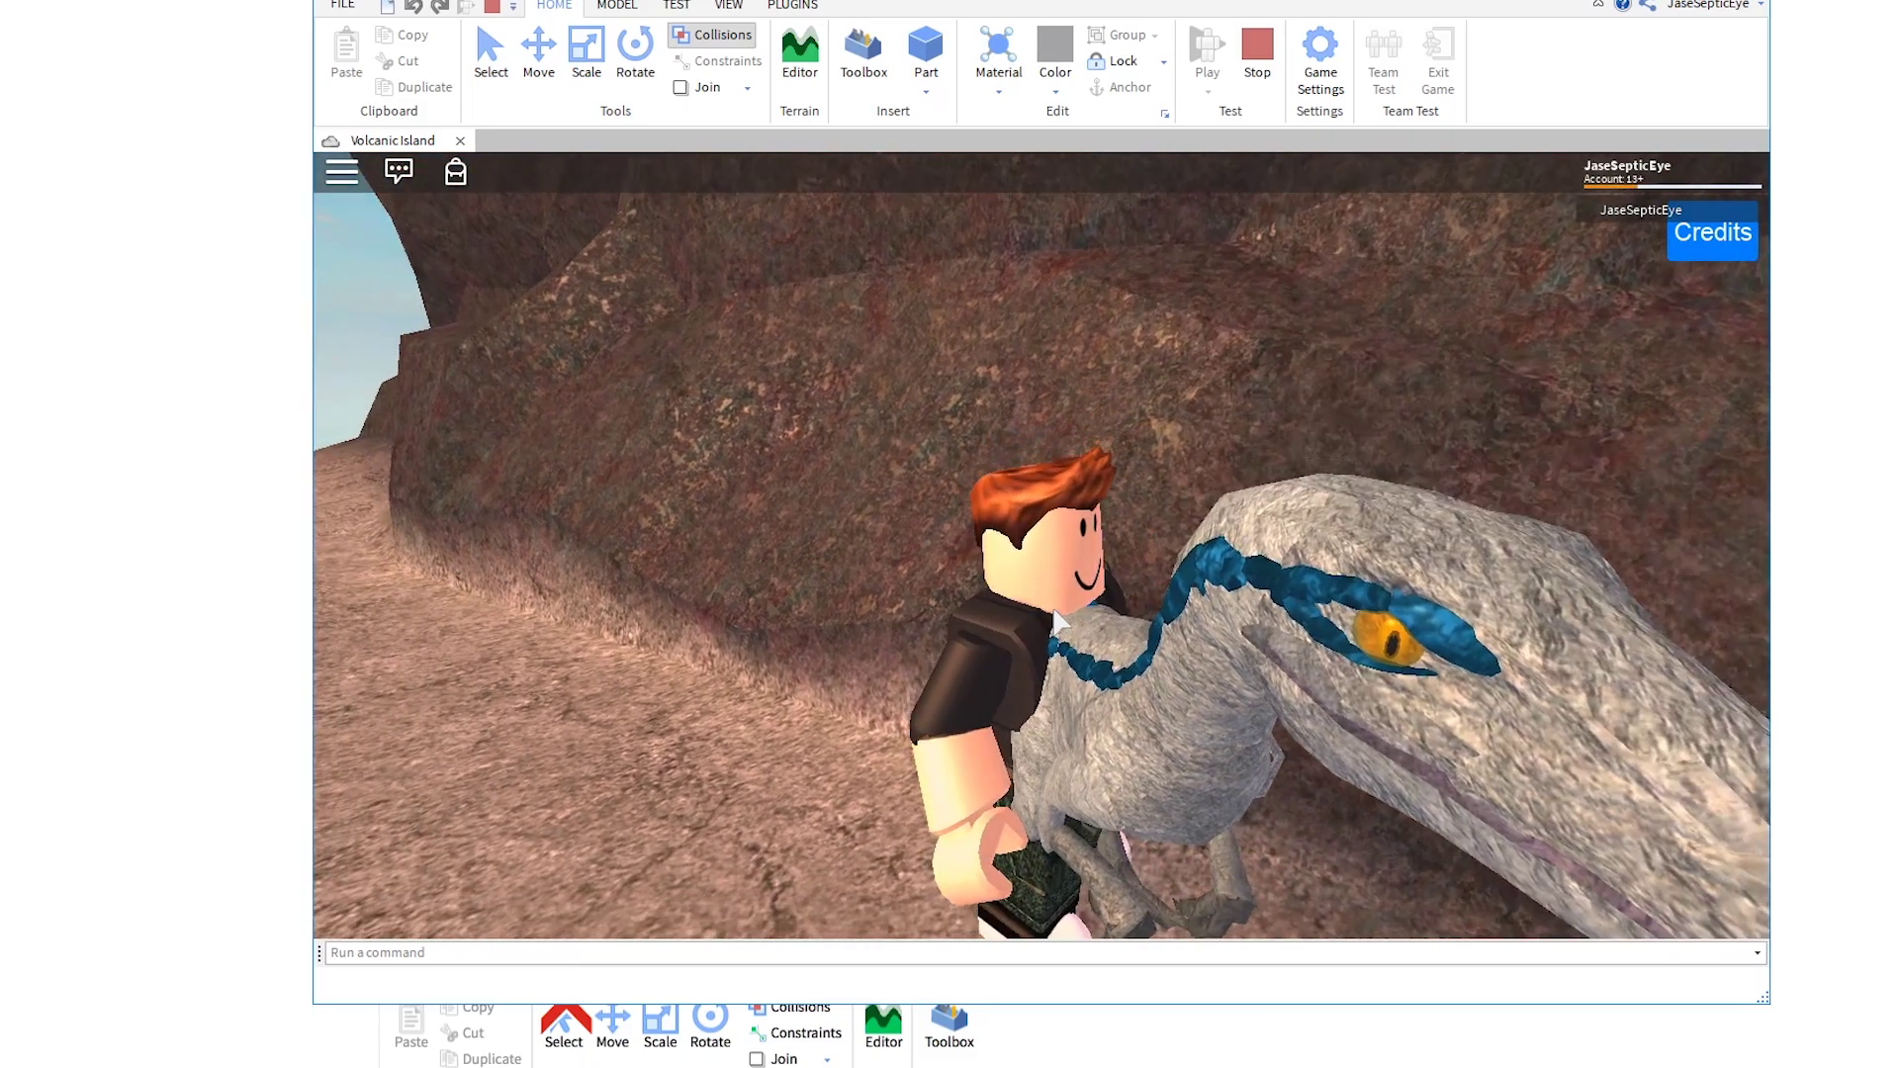
Move the character around and on top of Blue on the volcano ledge to inspect where she is stranded.
right_click_drag(1054, 610, 957, 671)
key("space")
key("s")
key("w")
key("w")
key("s")
key("d")
key("w")
key("s")
key("w")
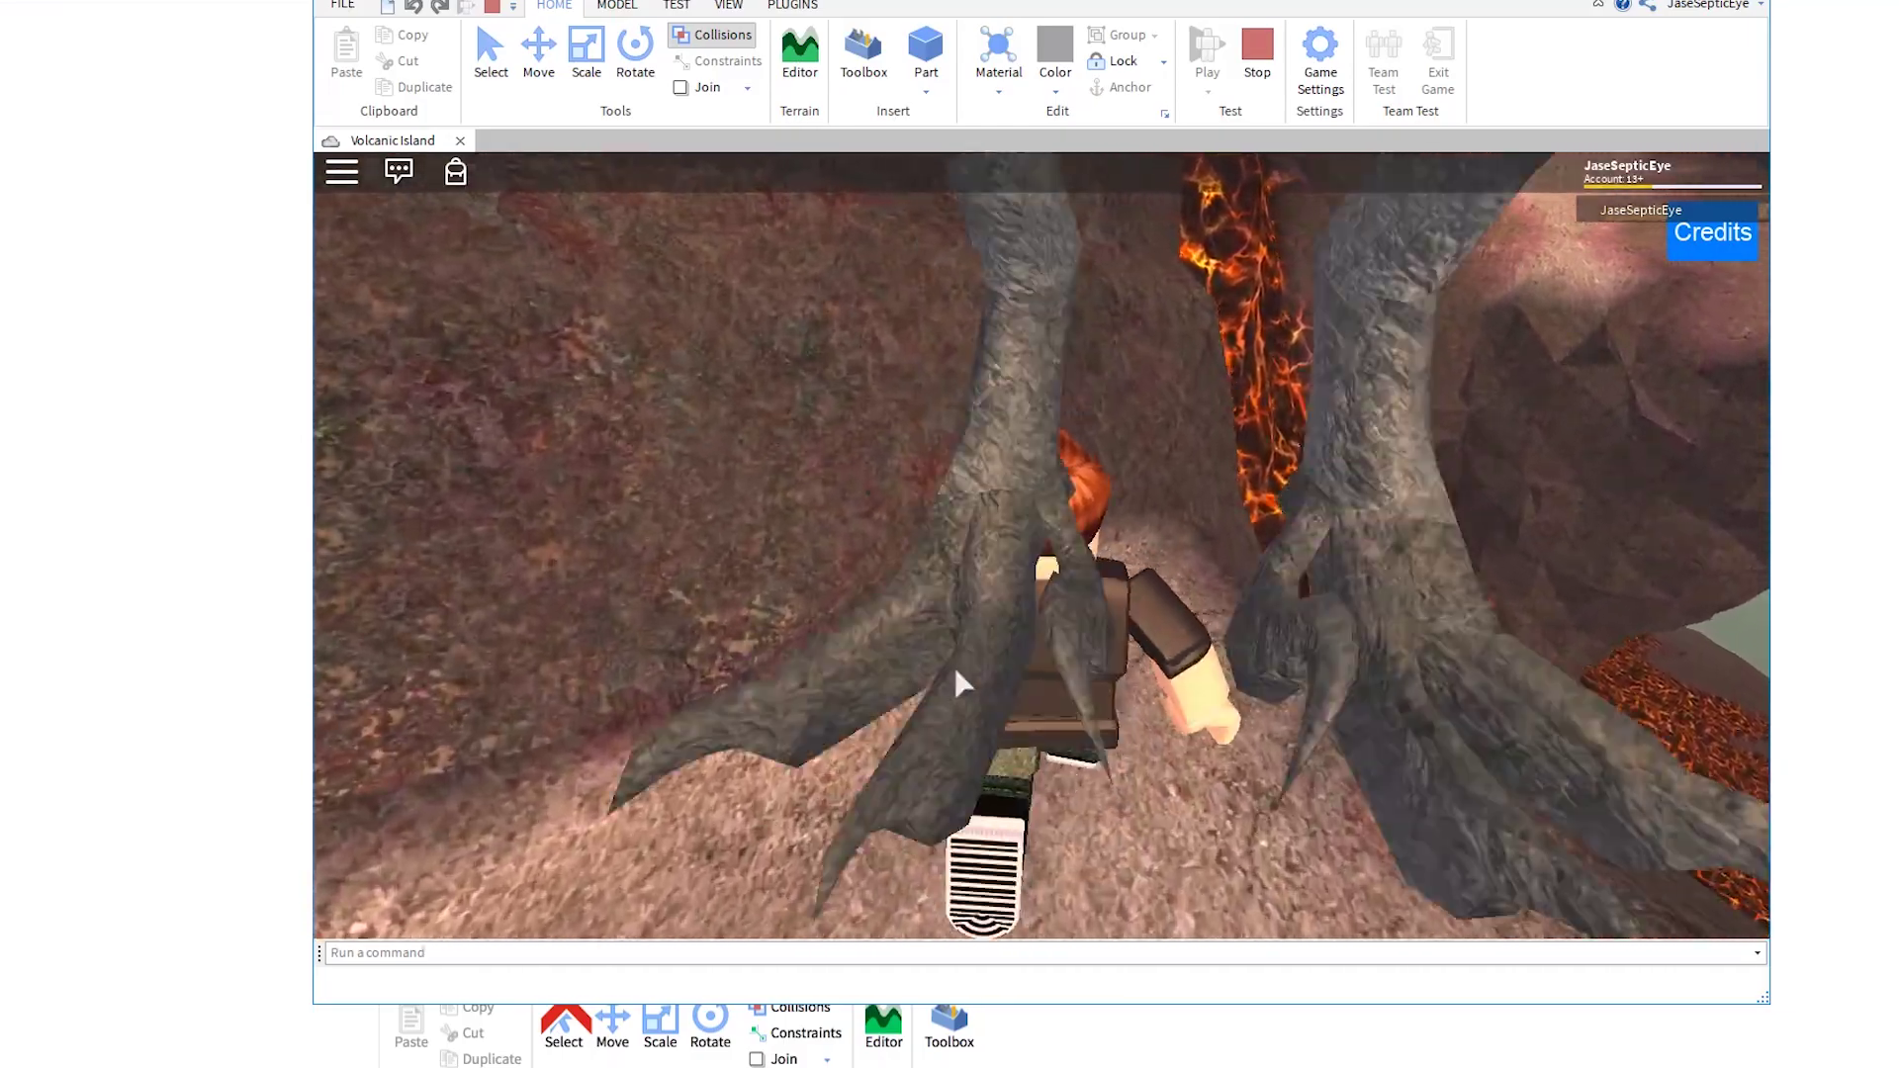
key("s")
key("a")
key("w")
key("d")
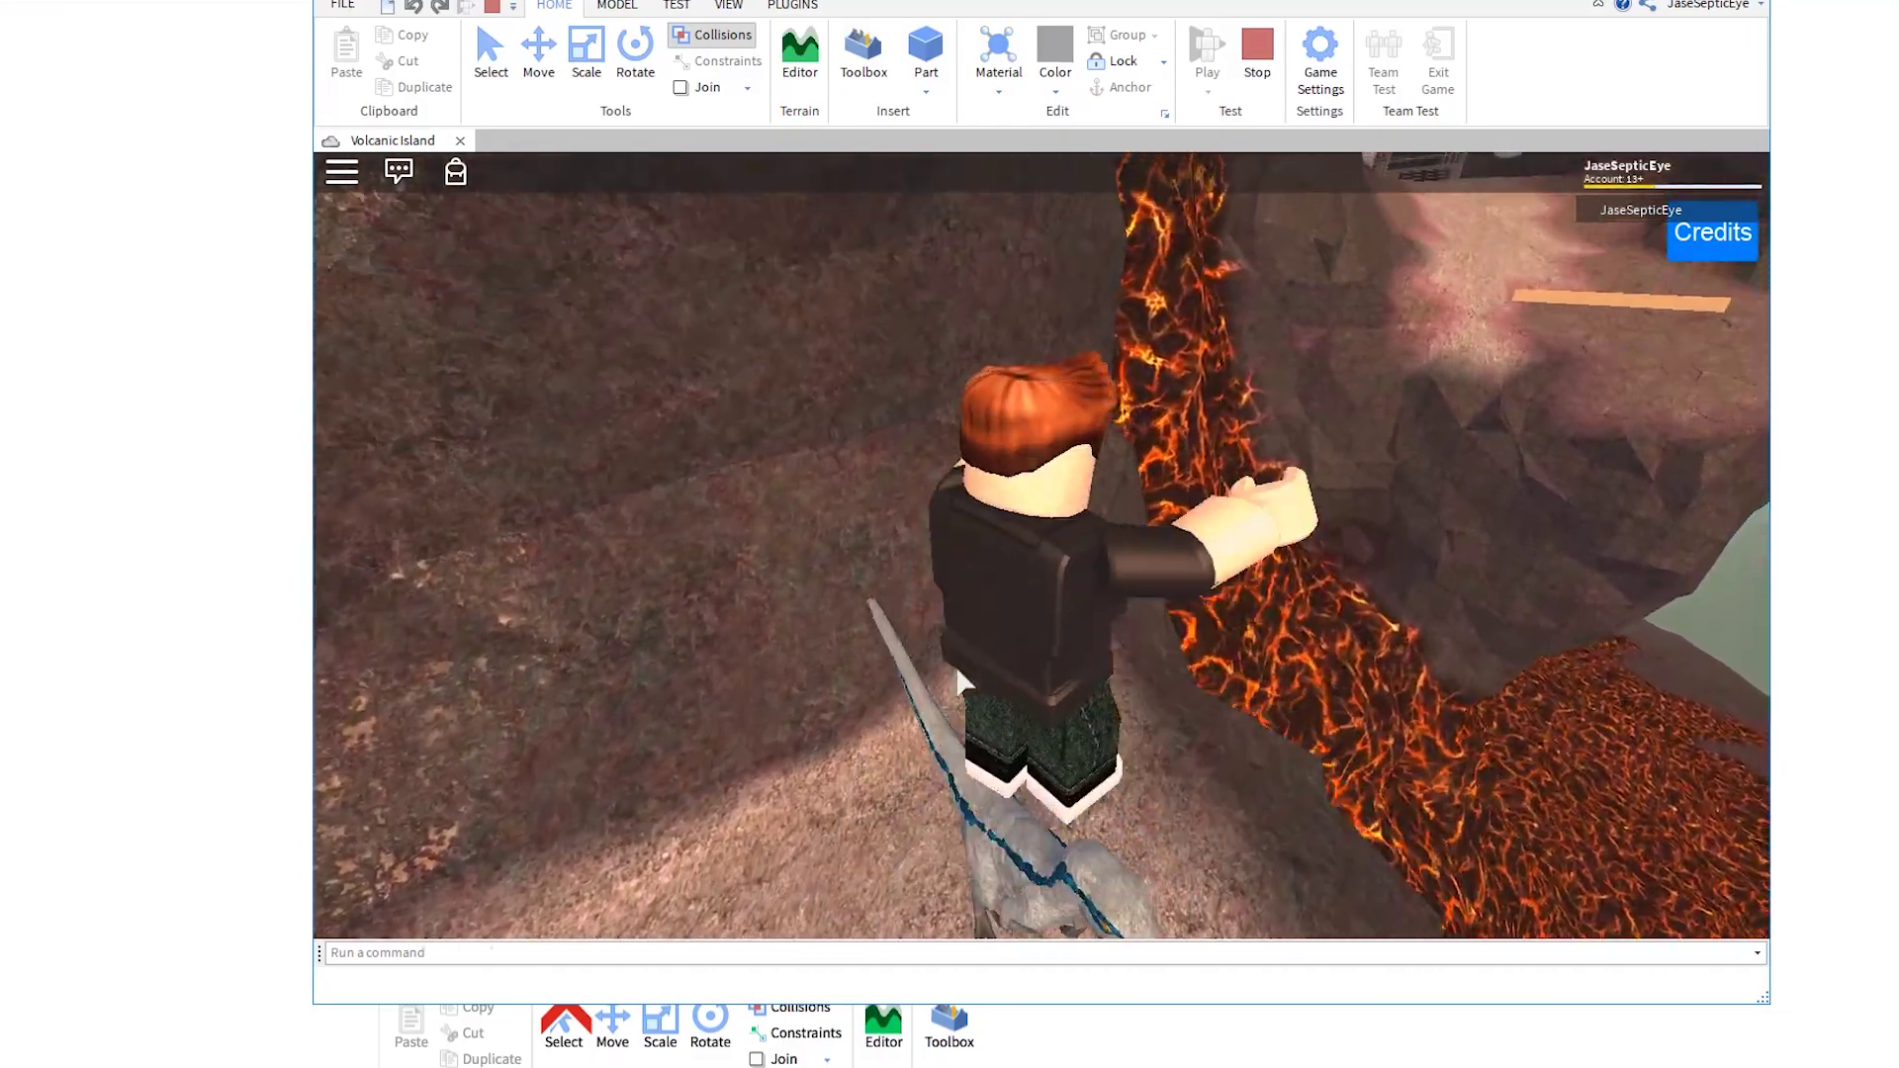
key("a")
key("s")
key("w")
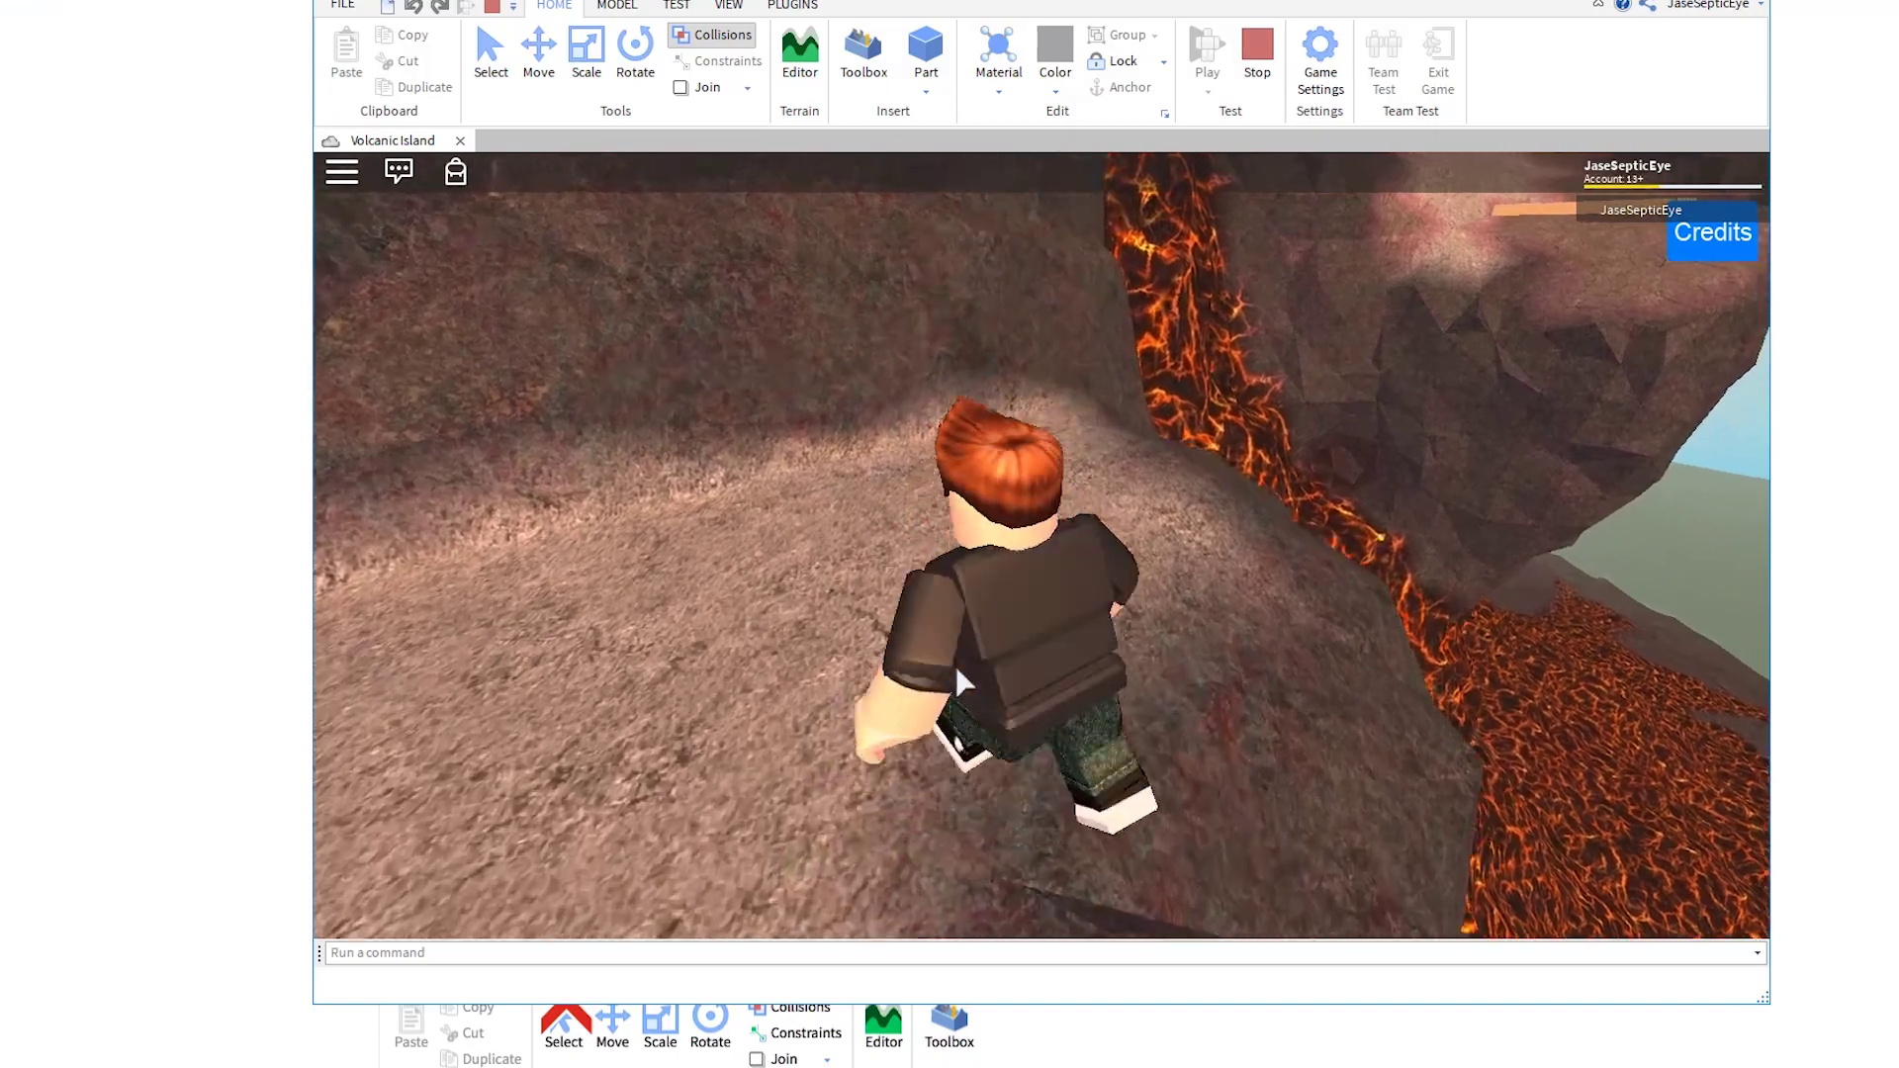
key("s")
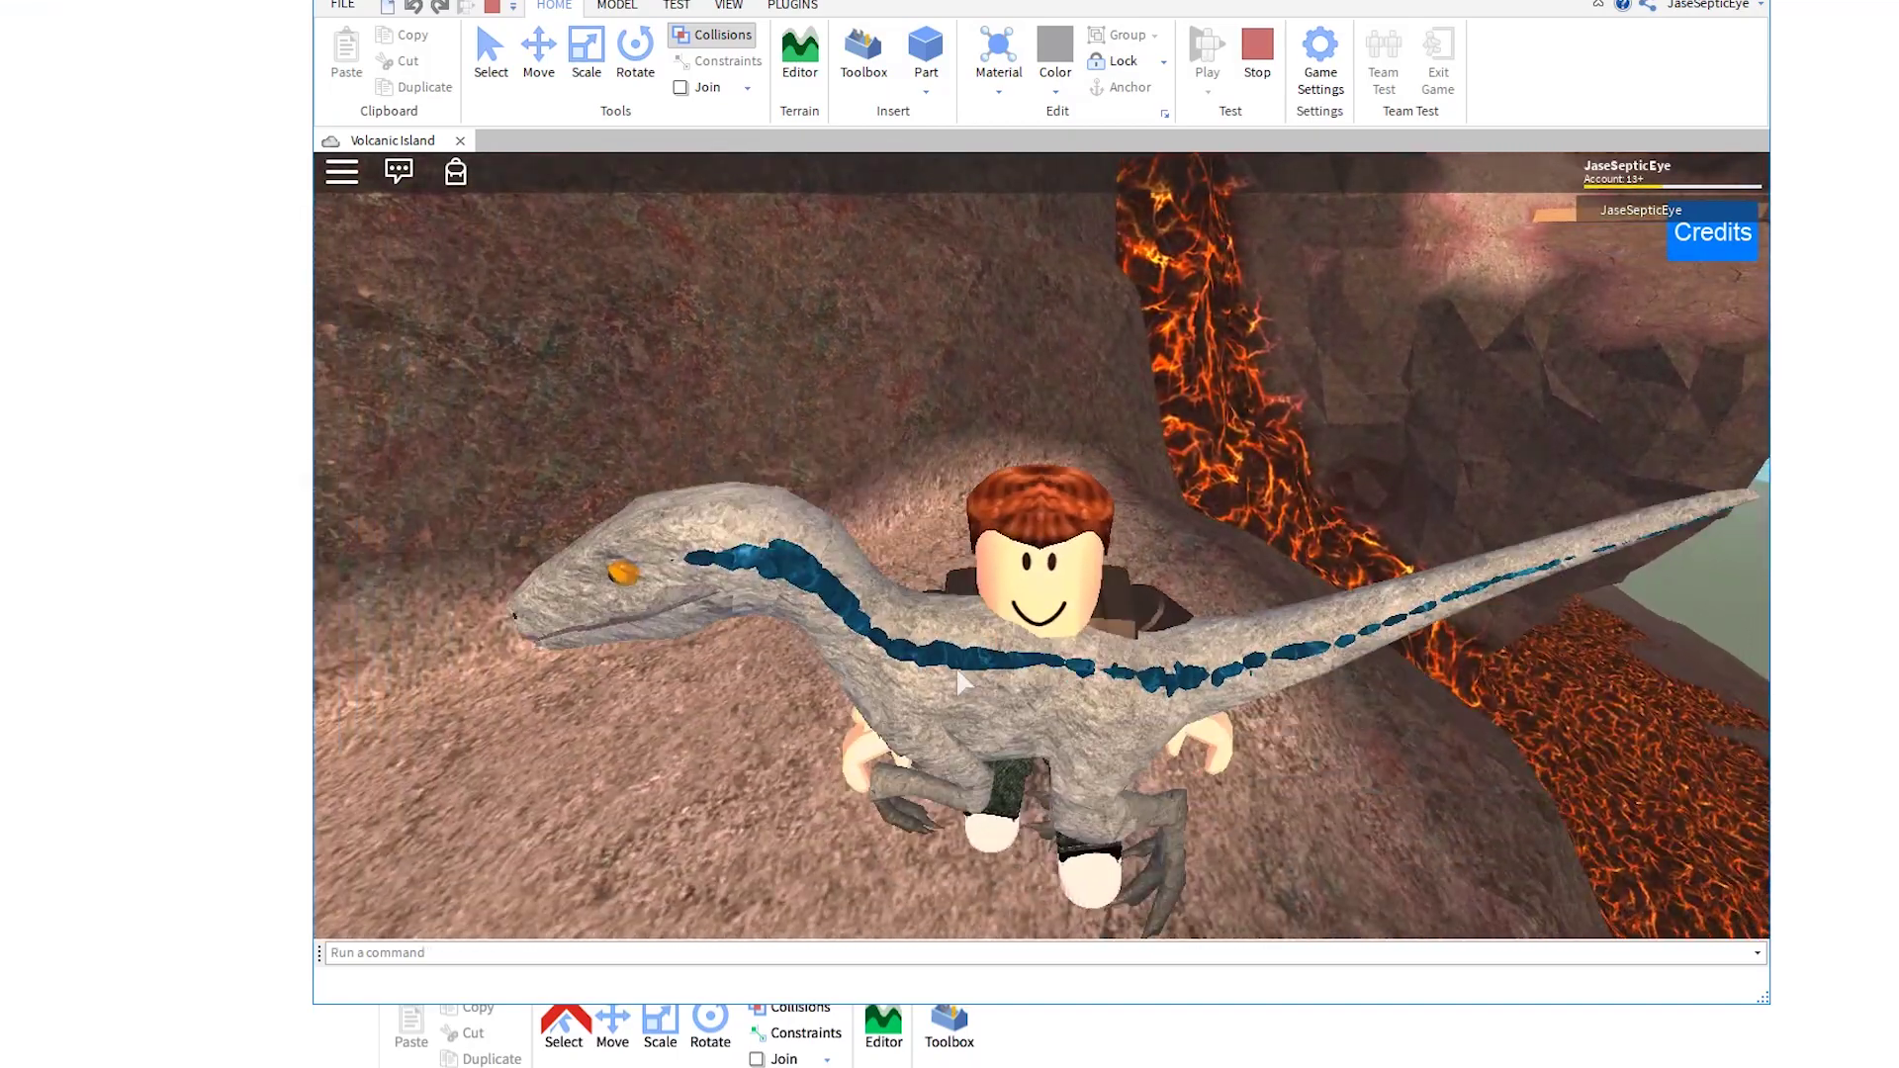
key("a")
Switch to the lesson page, read the section on stopping the playtest before making changes, and return to Roblox Studio.
key("alt+Tab")
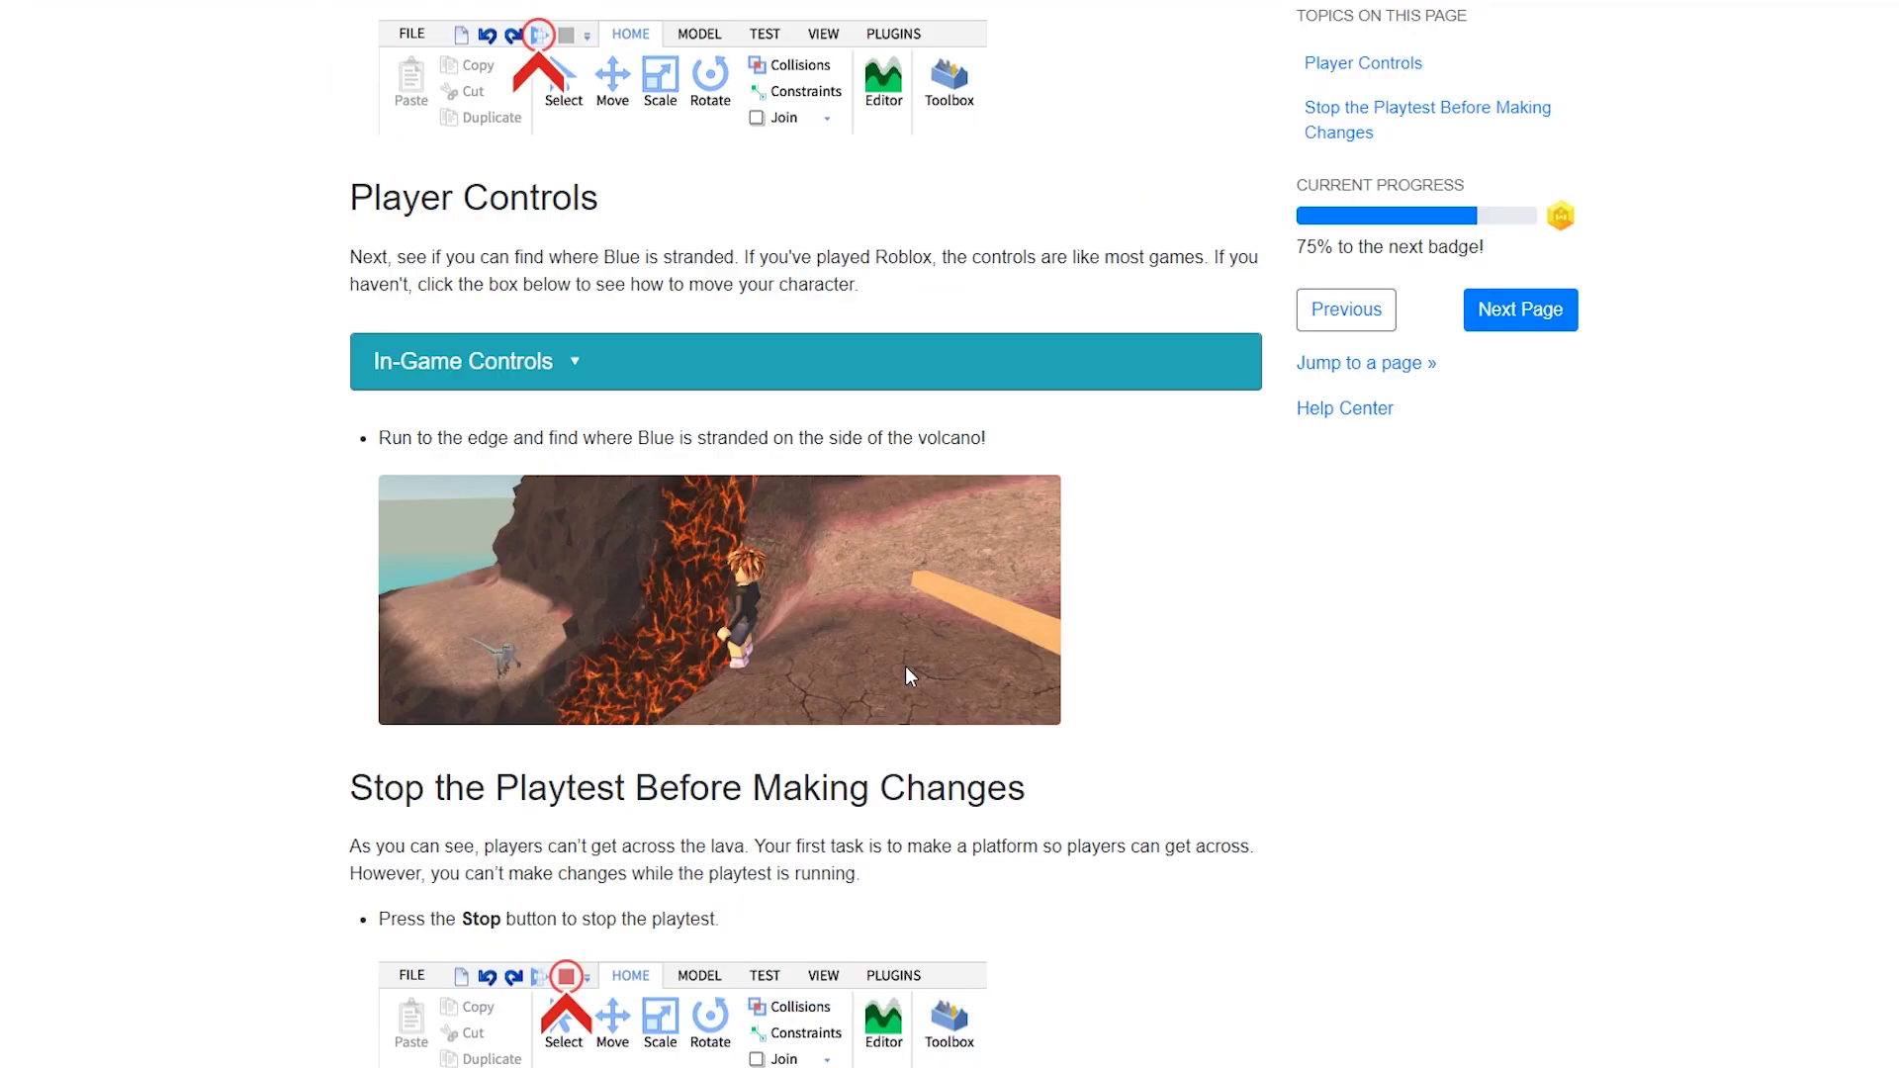
scroll(905, 667, "down", 3)
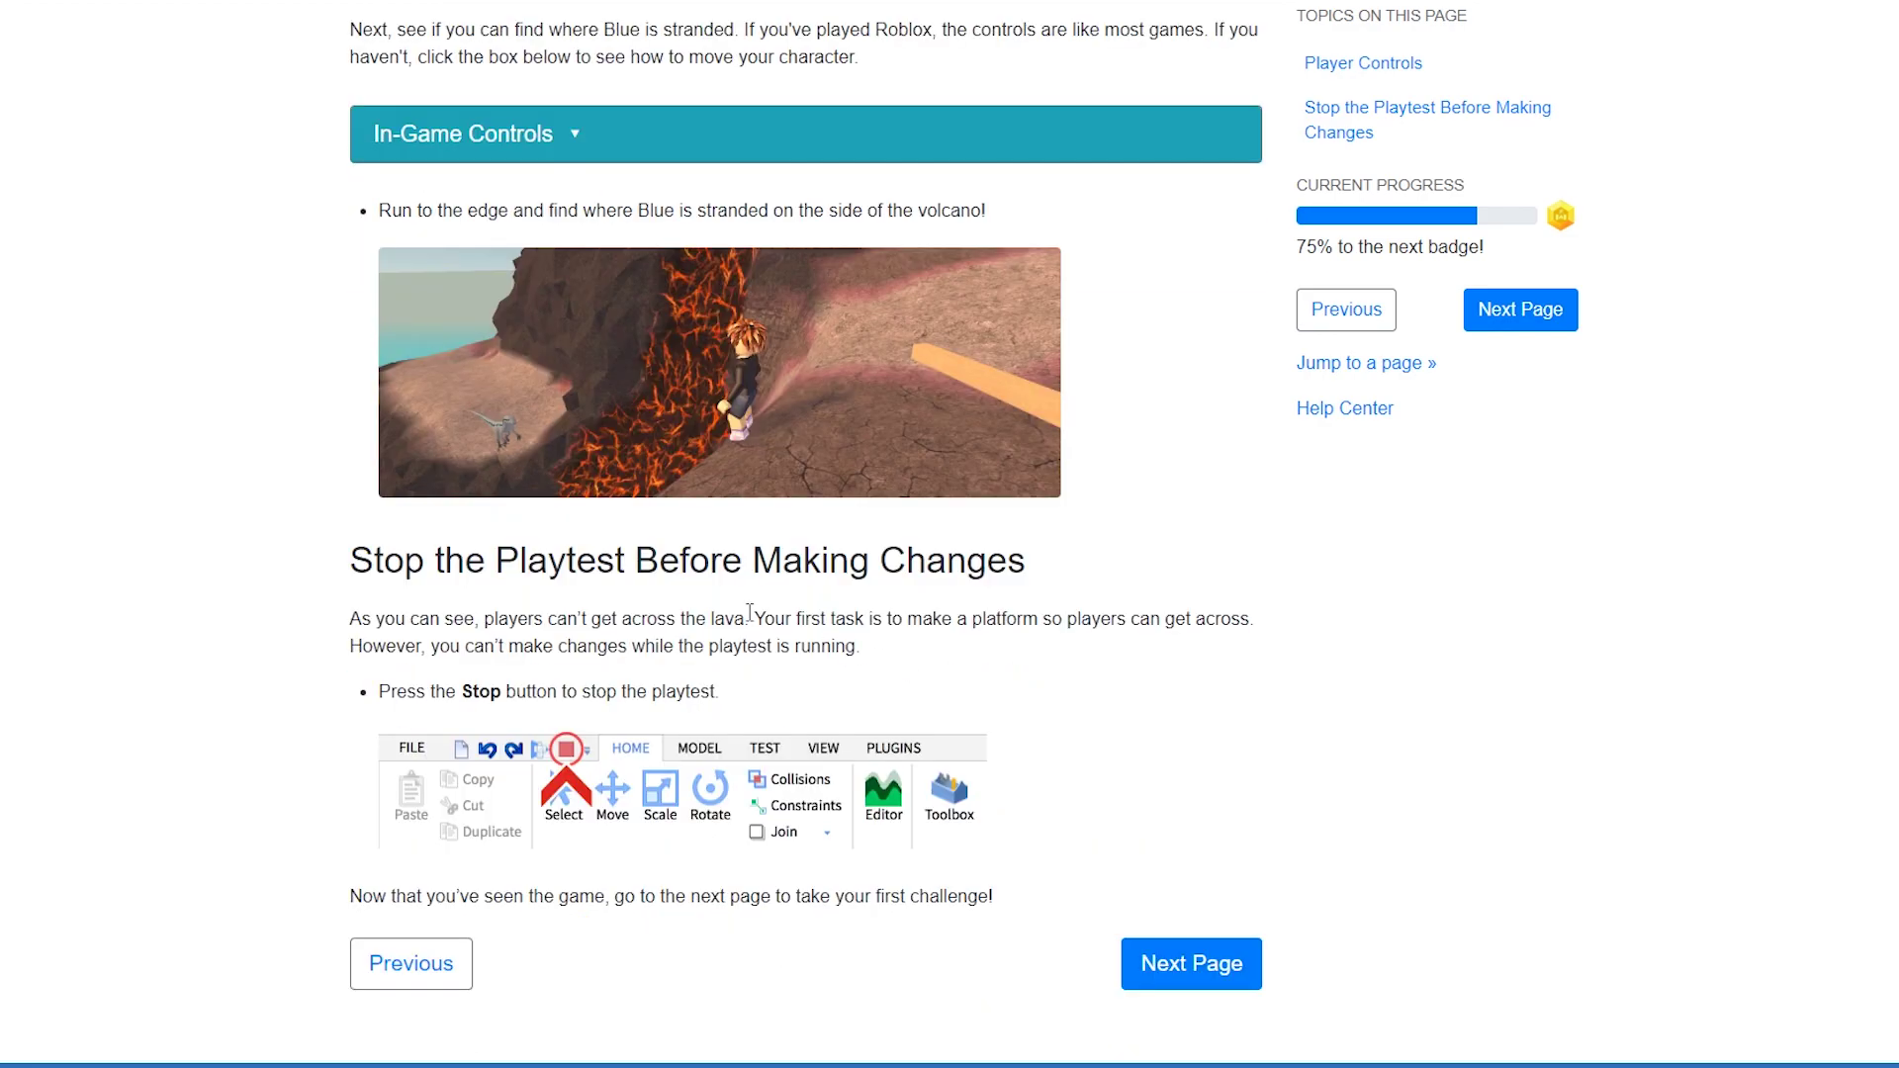
left_click_drag(594, 547, 928, 621)
left_click(908, 677)
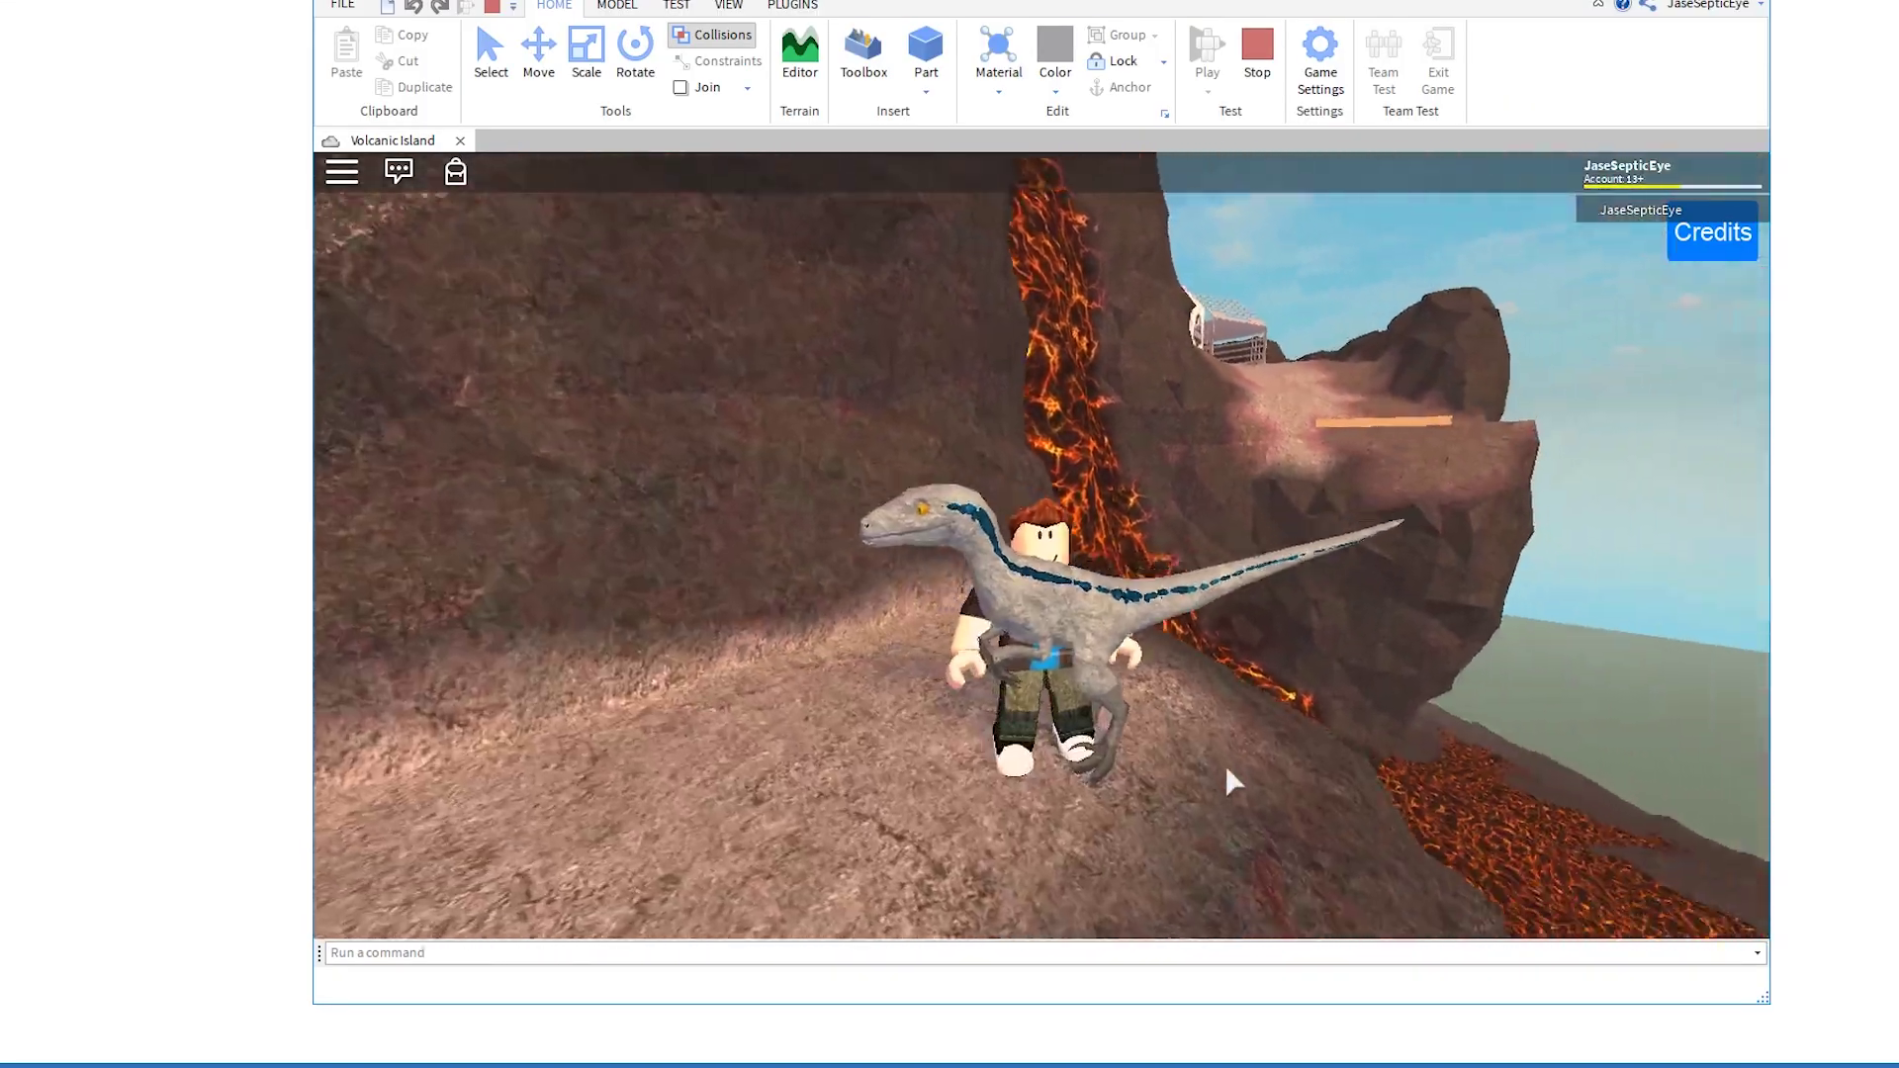
Continue exploring the running playtest, moving the character past Blue's head and tail and along the lava edge.
right_click_drag(1239, 793, 1240, 795)
scroll(1240, 795, "up", 2)
key("w")
key("a")
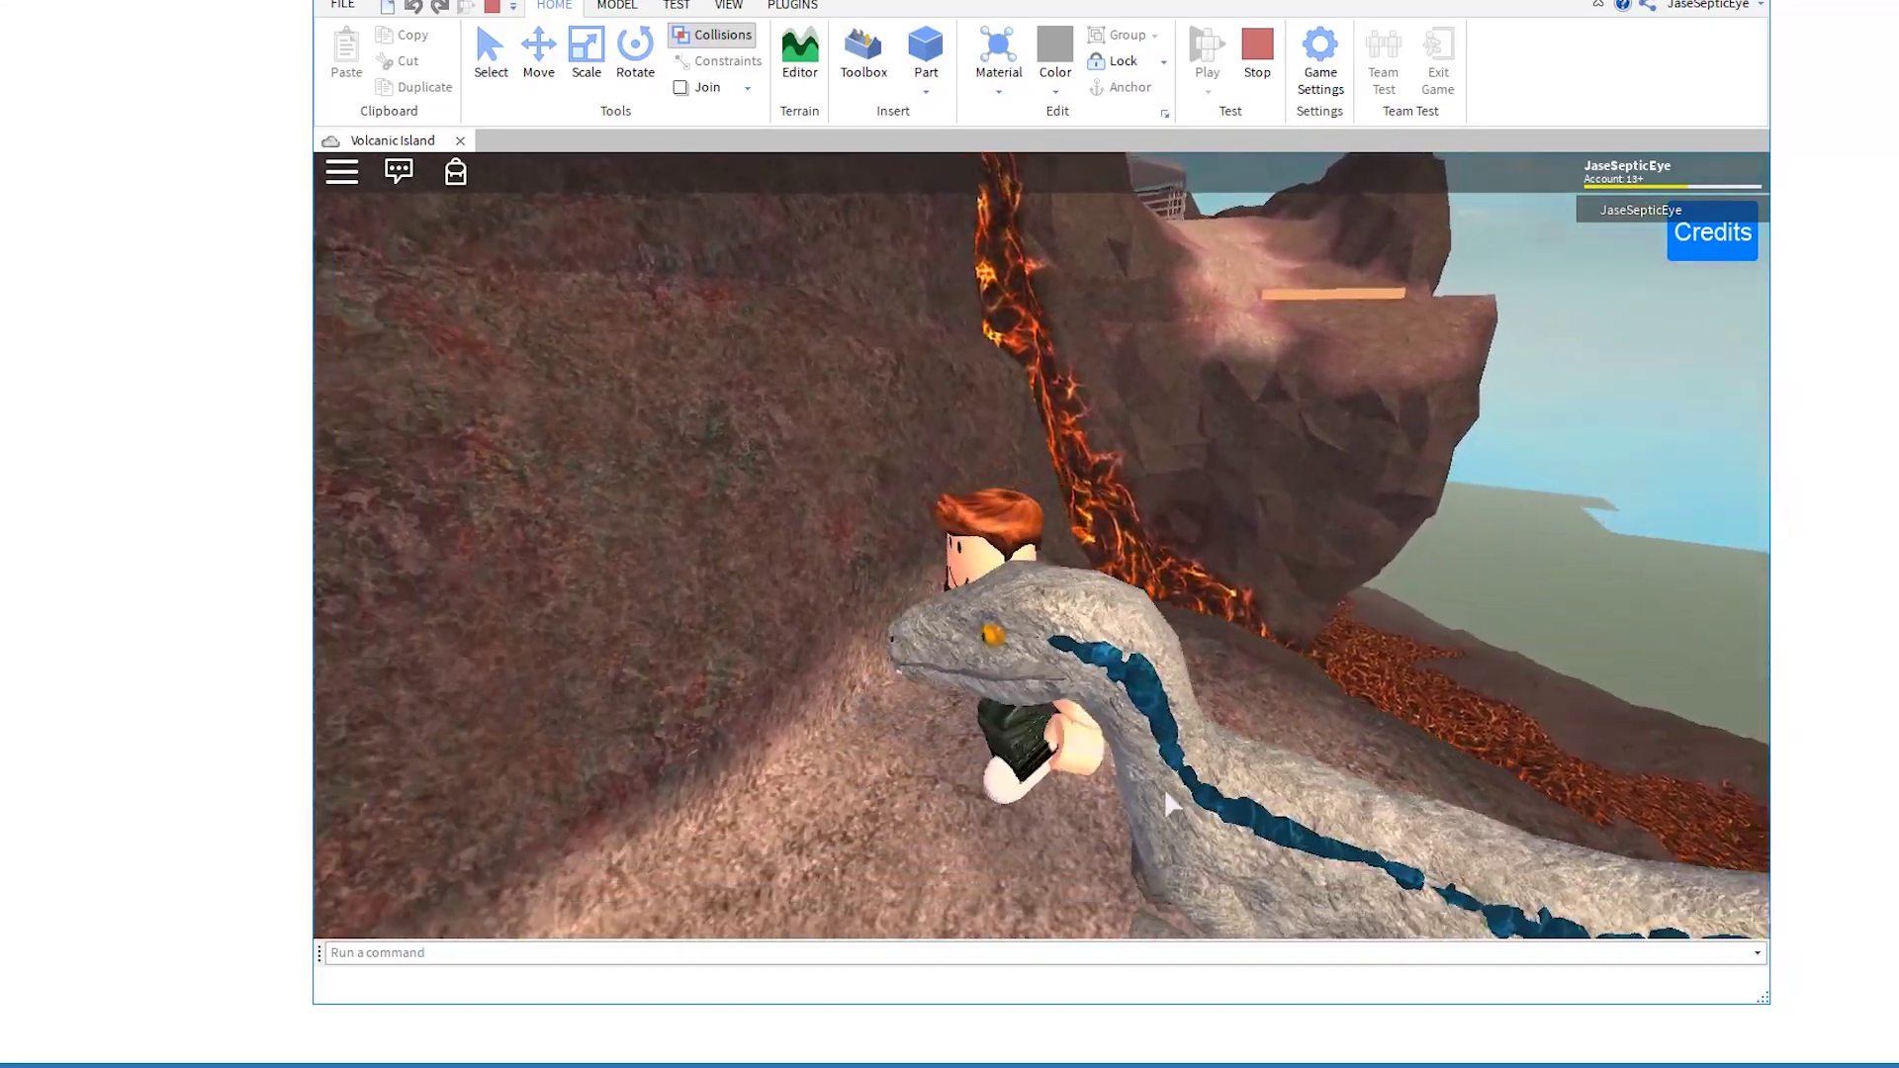
key("s")
key("a")
key("d")
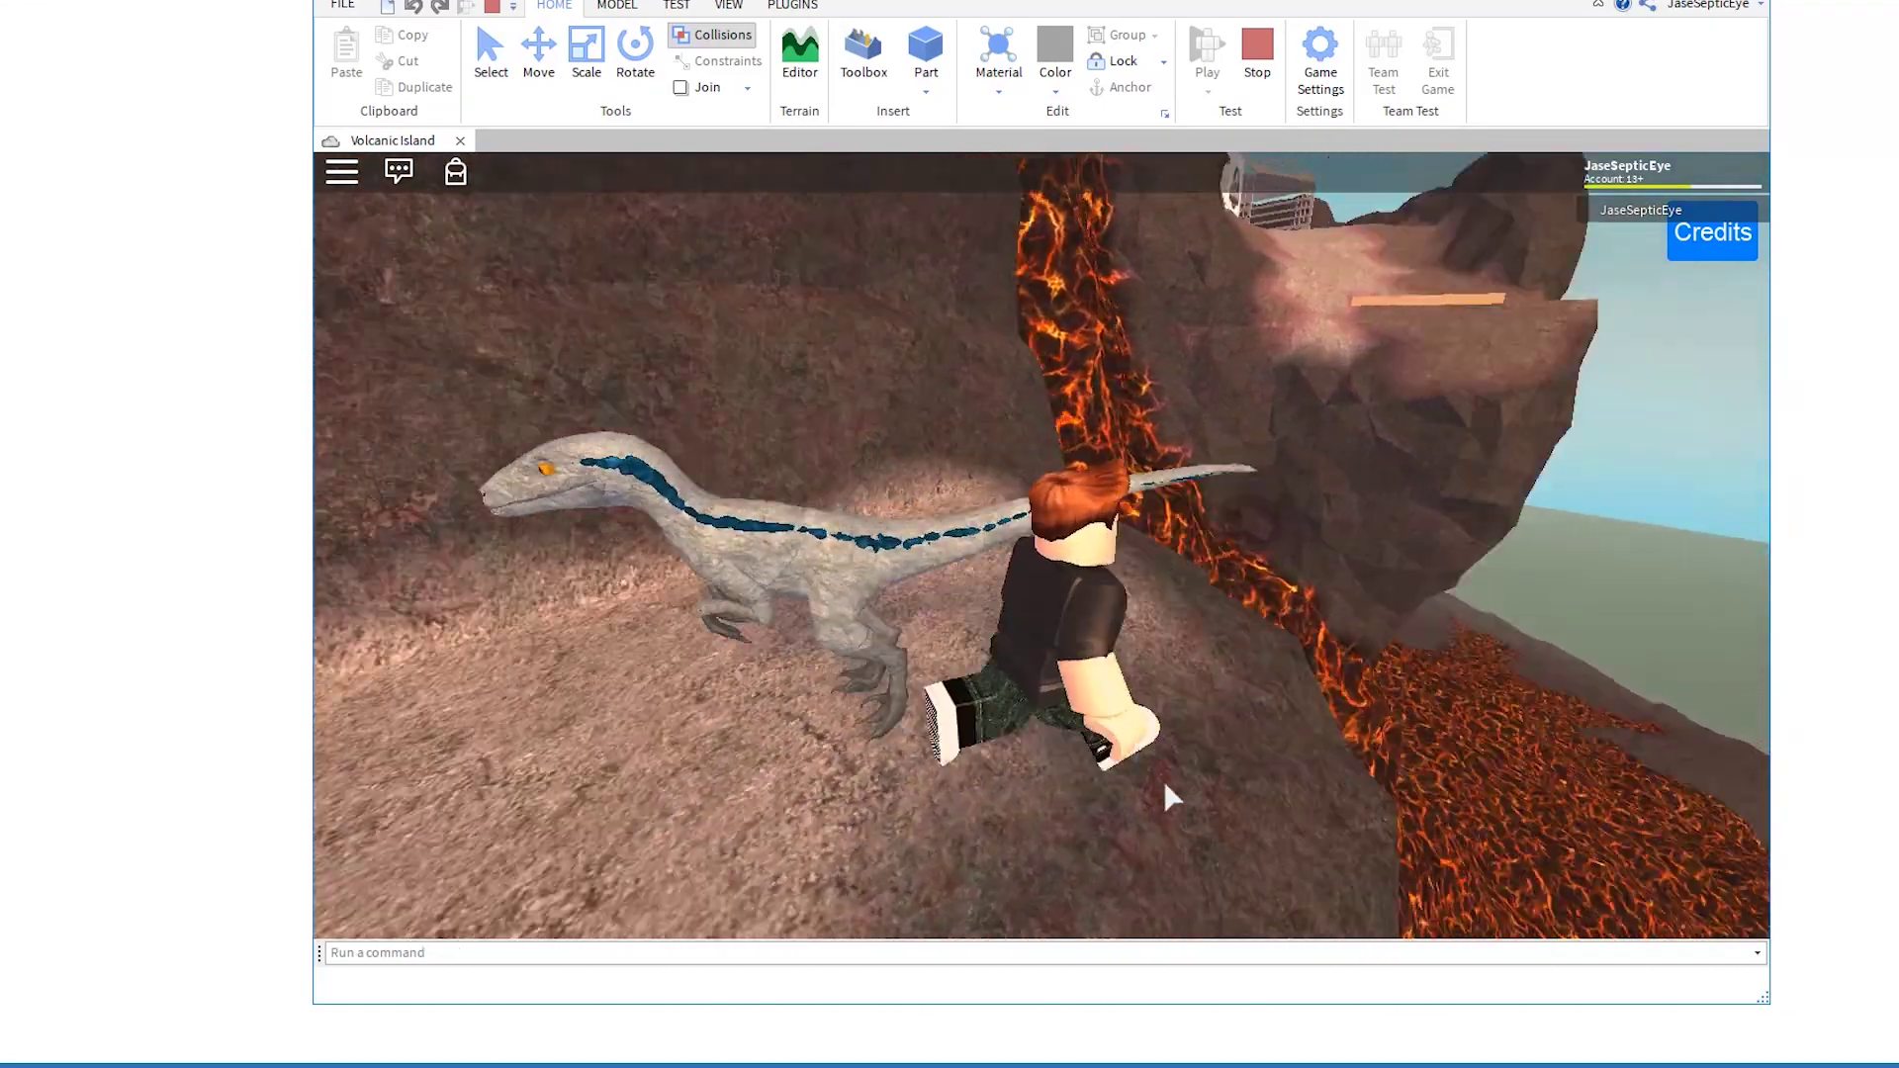
mouse_move(1165, 786)
right_mouse_down()
mouse_move(1170, 810)
mouse_move(1158, 781)
right_mouse_up()
key("a")
key("w")
key("s")
key("a")
key("w")
key("a")
key("w")
key("a")
key("s")
key("space")
key("s")
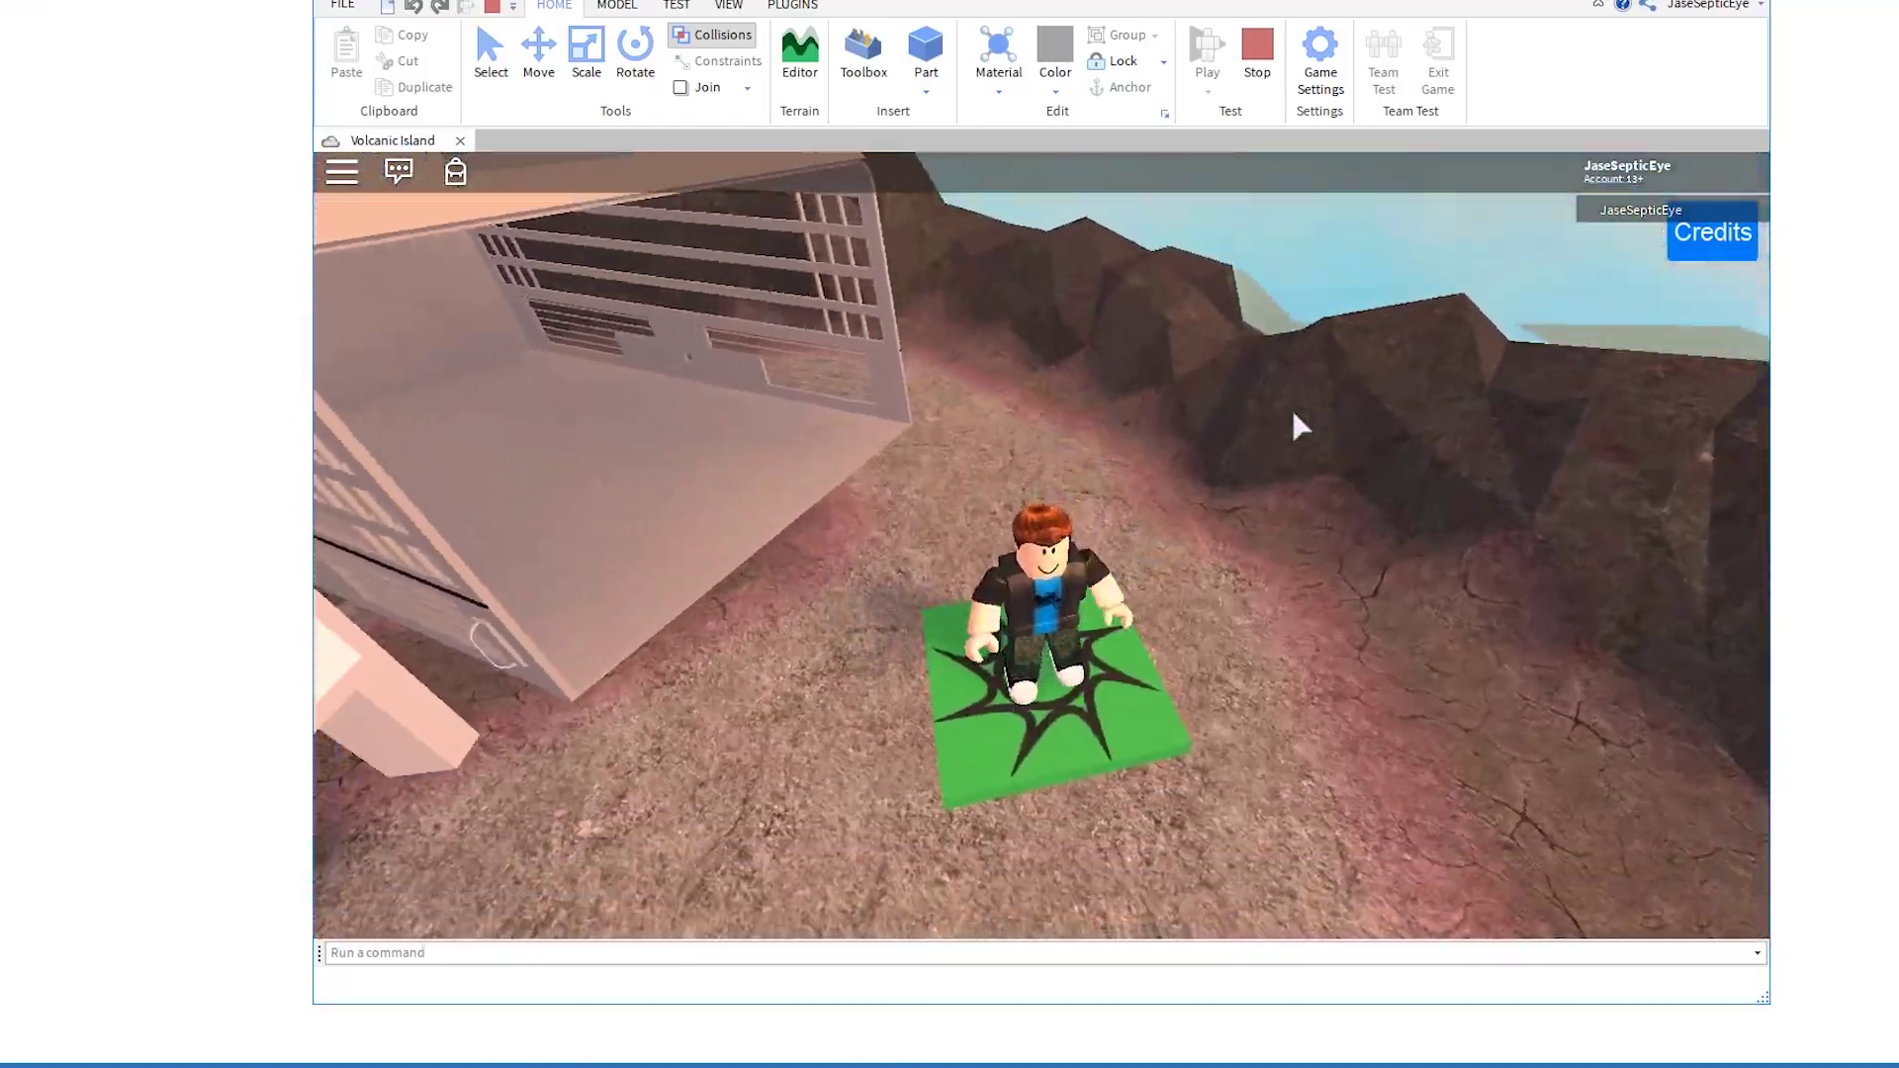
Switch back to the lesson in the browser, advance to the badge page and take the challenge.
key("alt+Tab")
left_click(1187, 963)
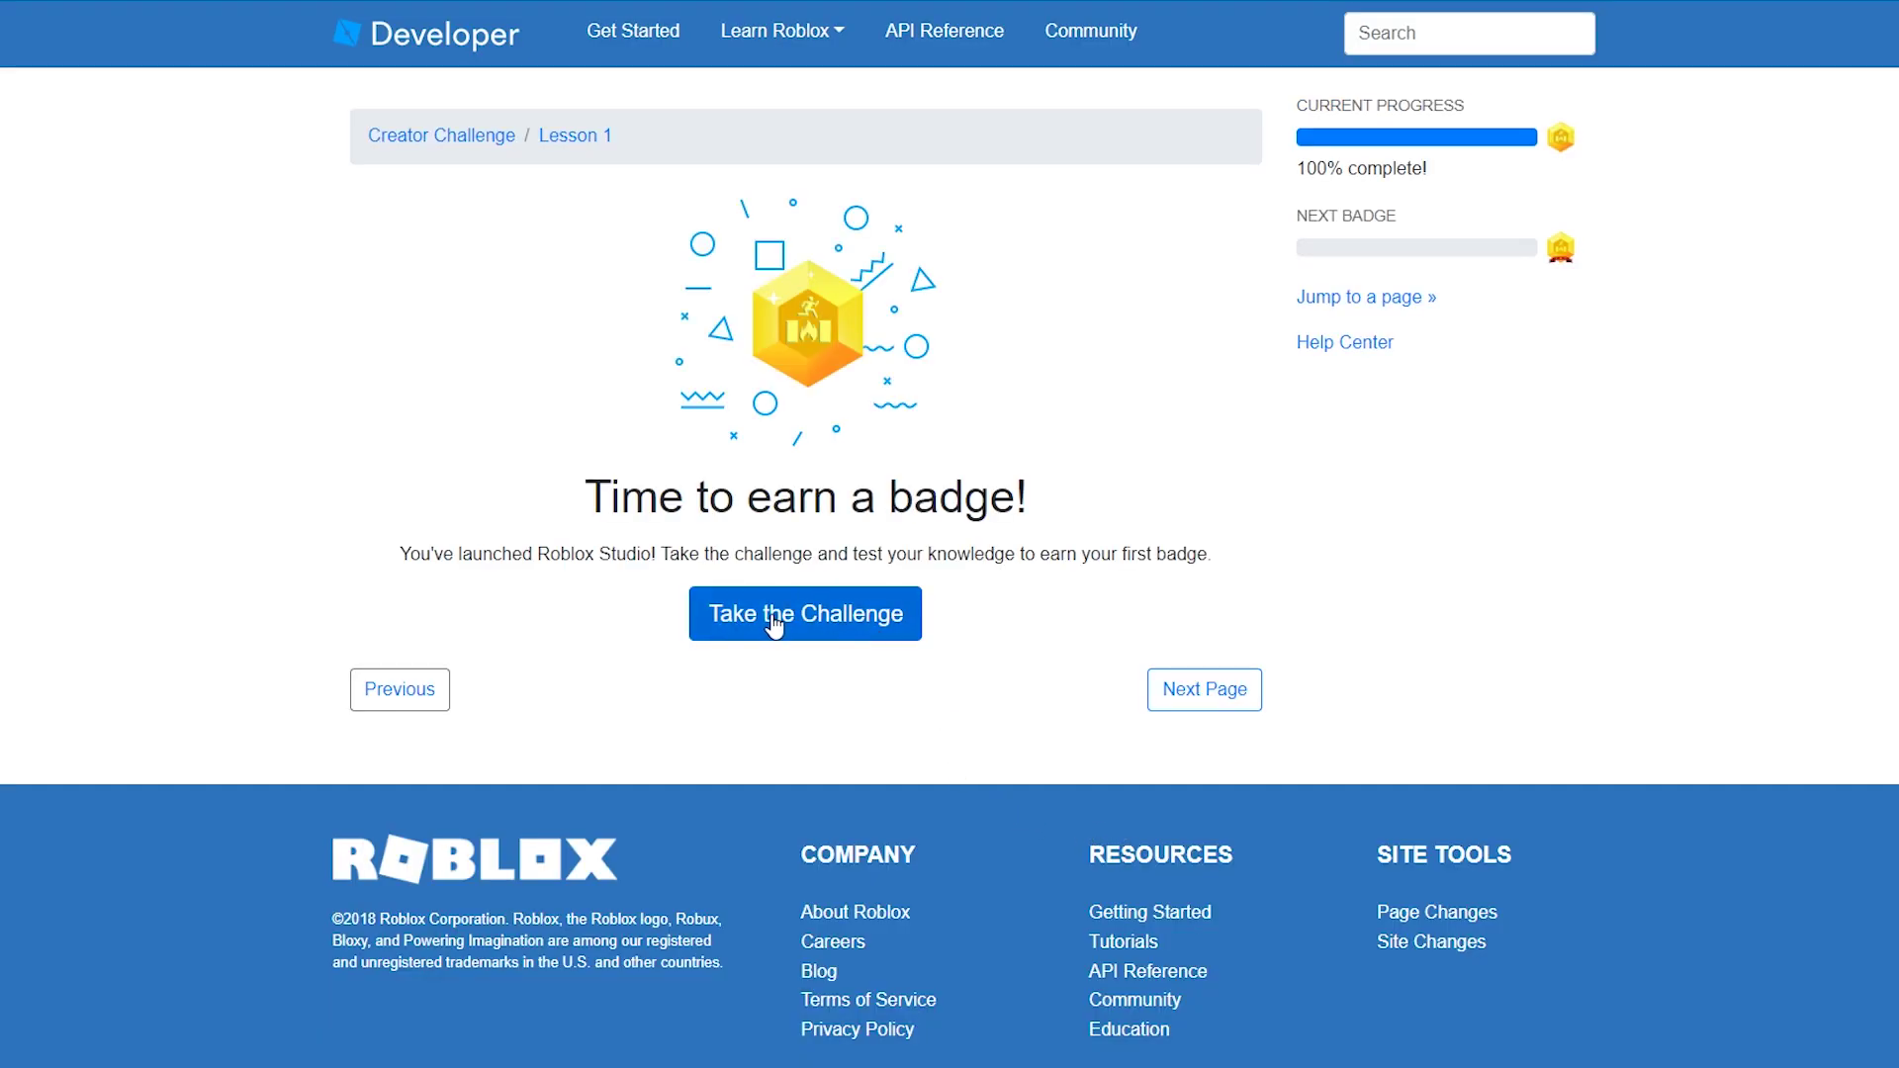
left_click_drag(615, 556, 807, 556)
left_click(963, 555)
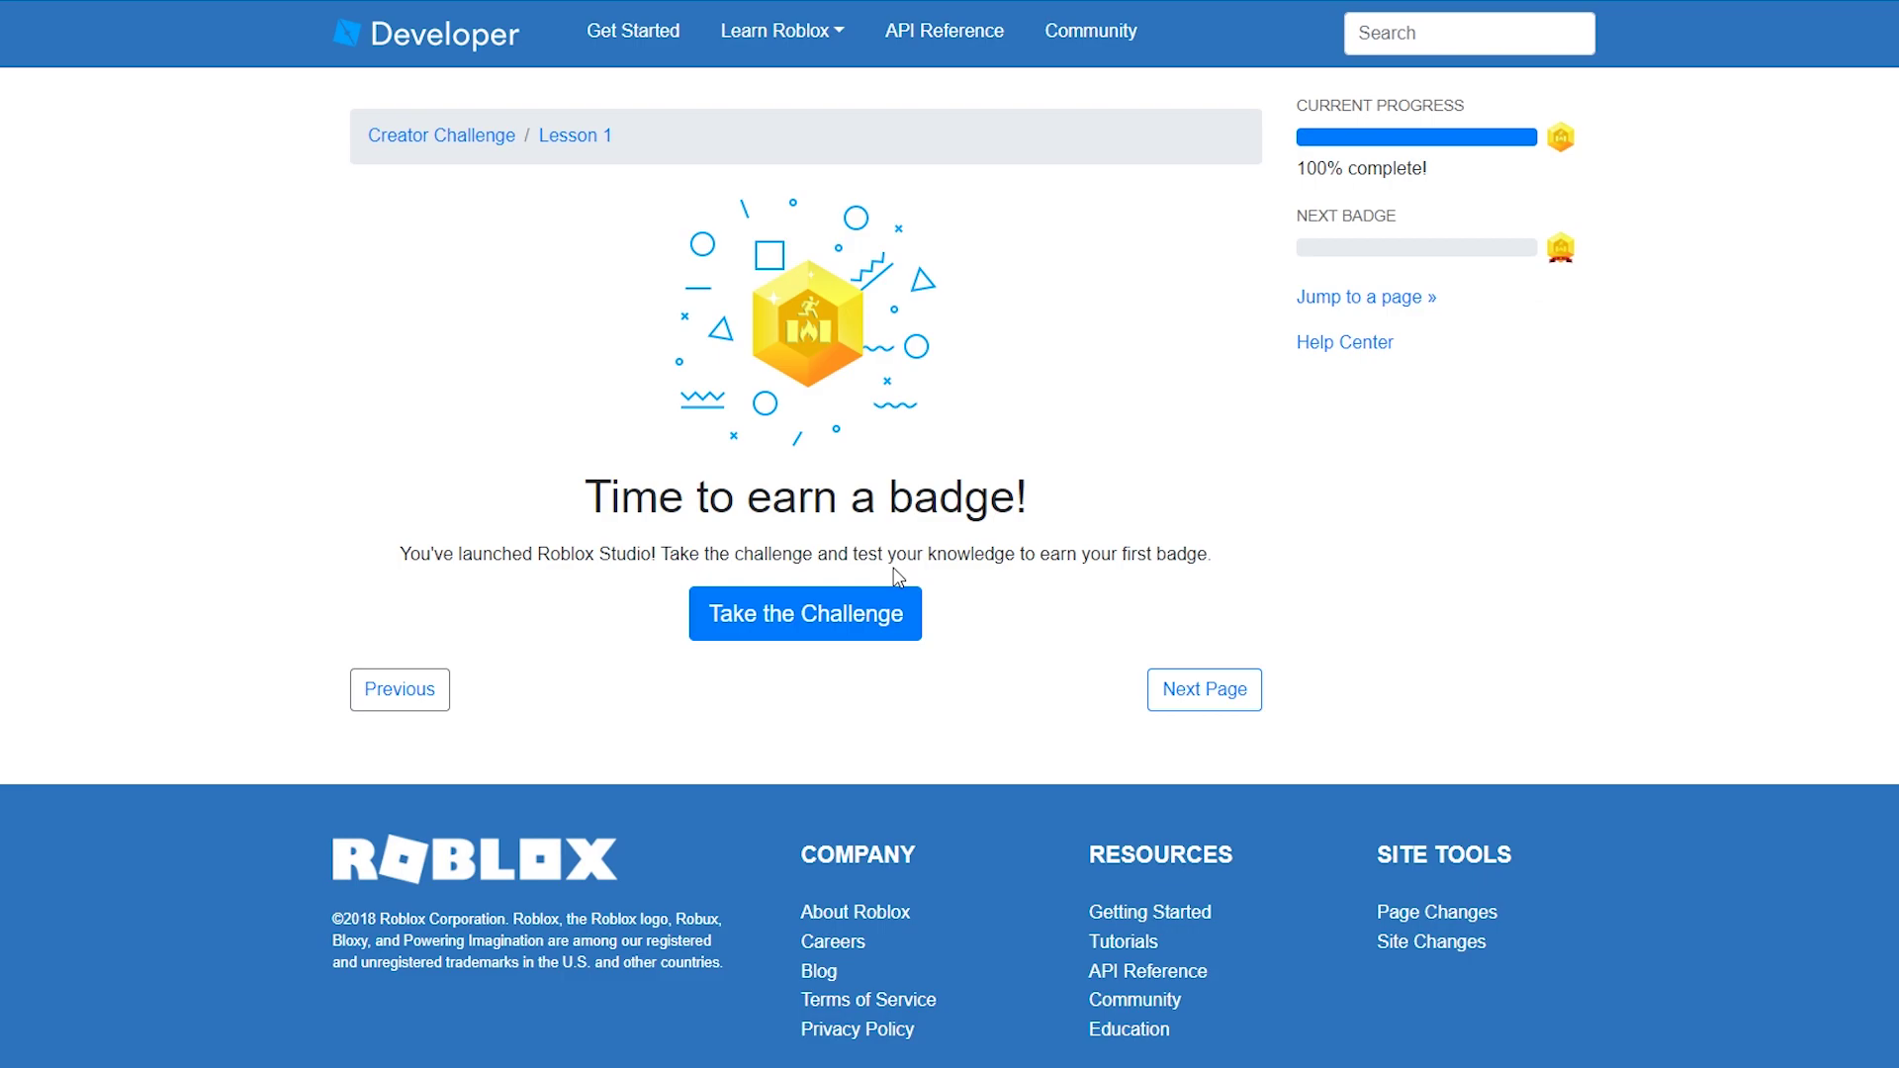
left_click(858, 619)
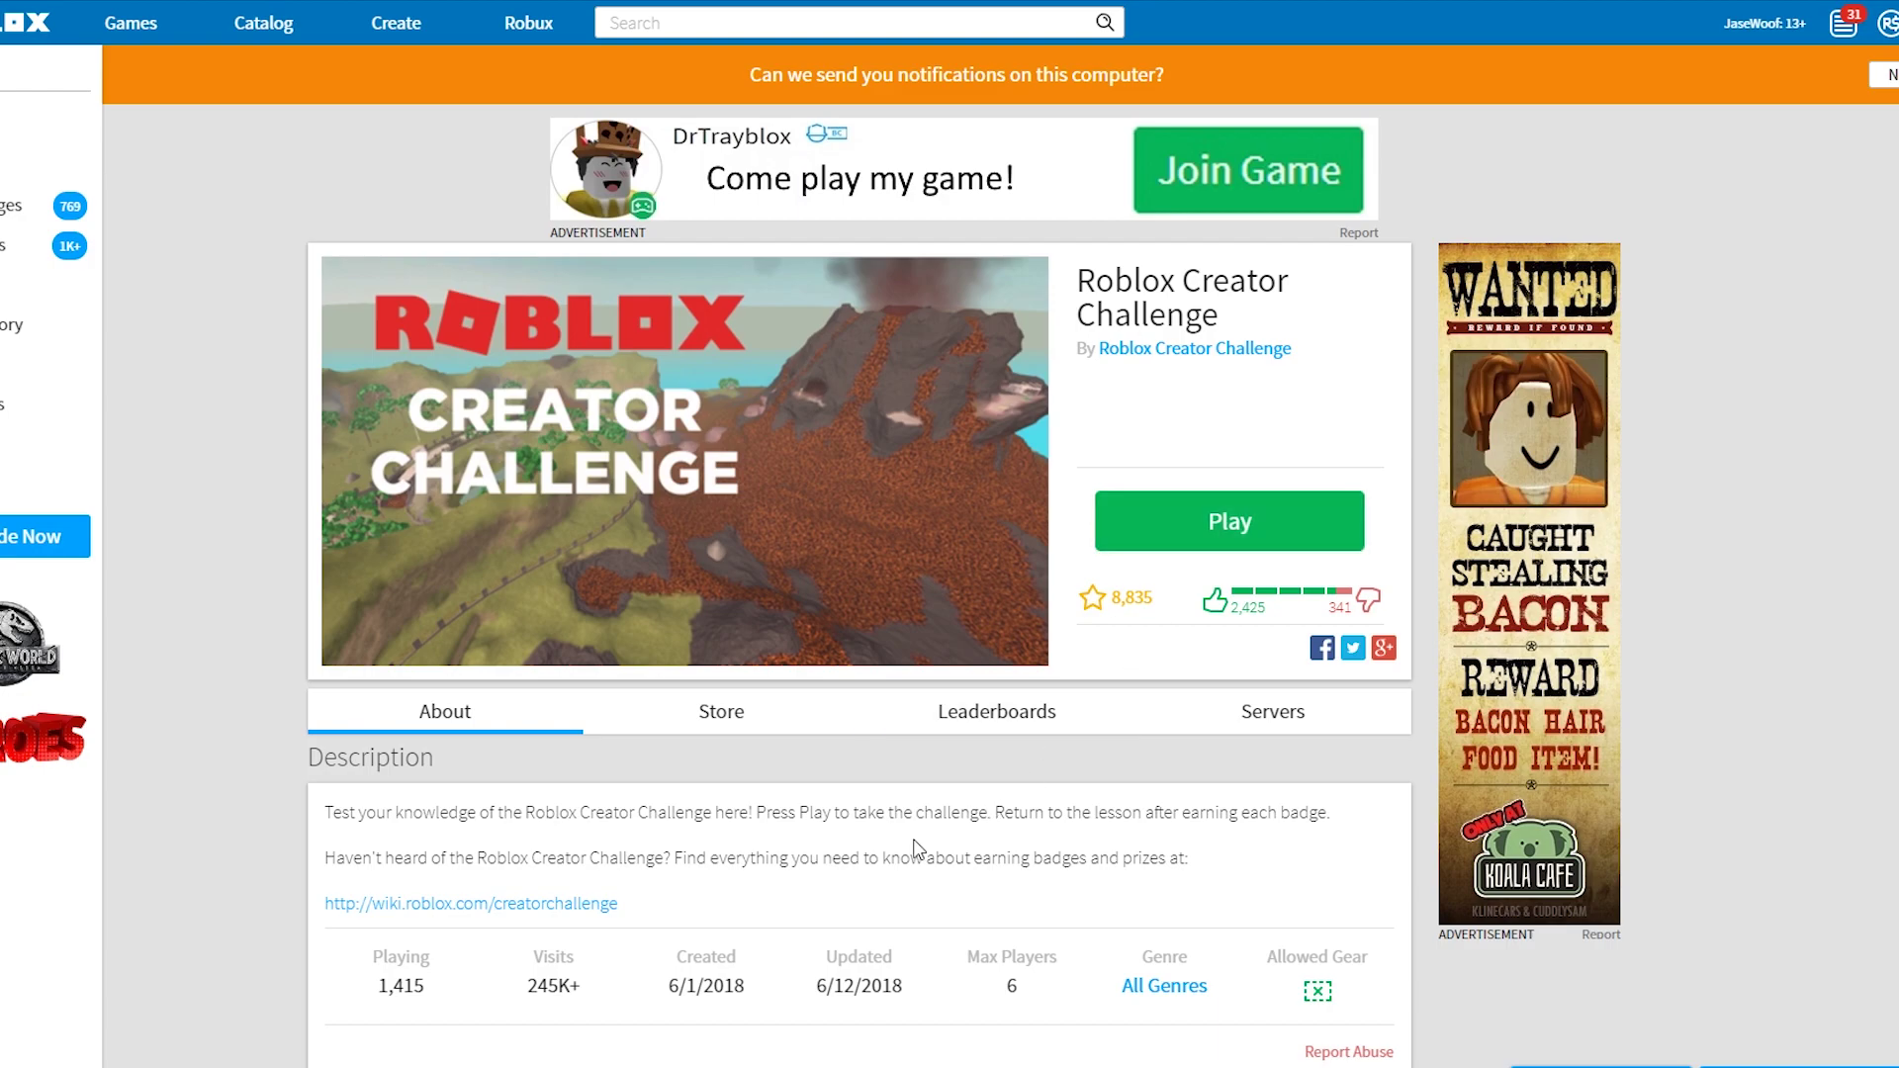
Read the Roblox Creator Challenge game description and launch the game.
left_click_drag(781, 812, 1239, 882)
left_click(1238, 883)
scroll(1236, 883, "down", 1)
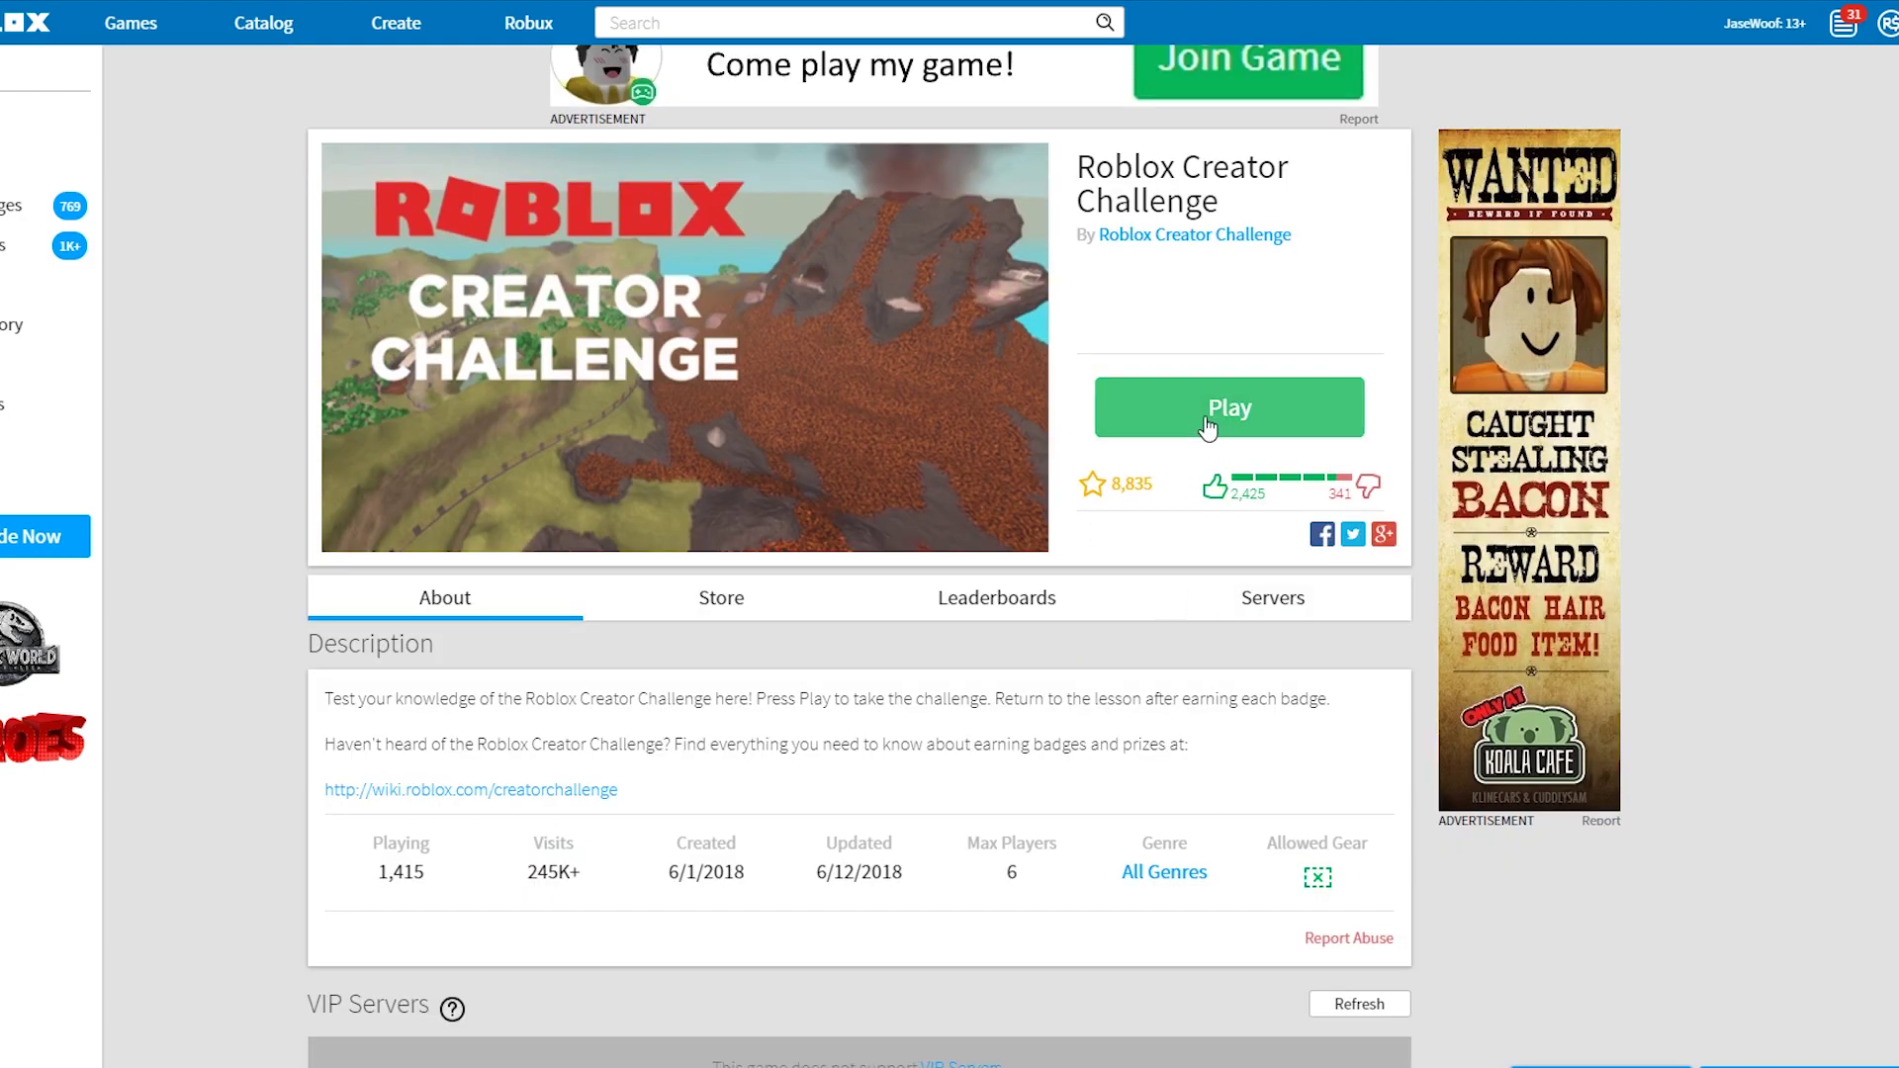
left_click(1207, 408)
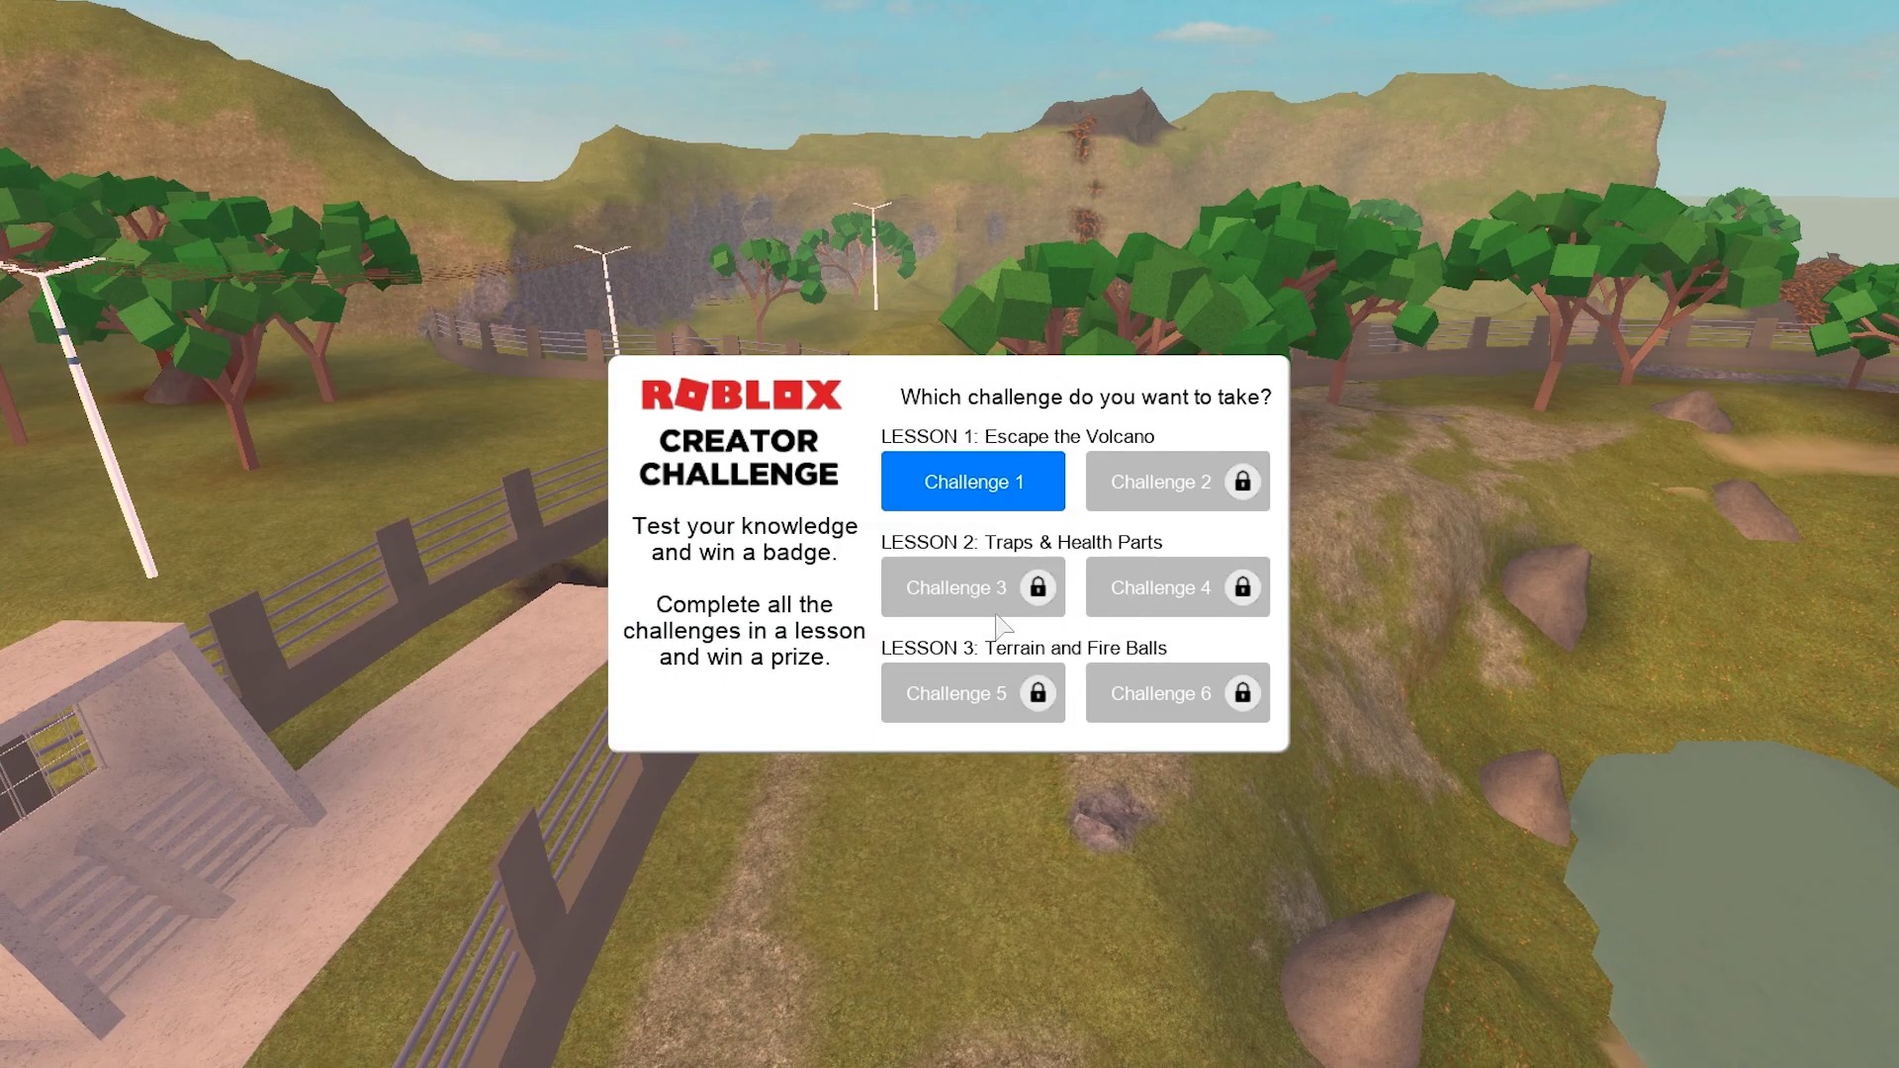
Start Challenge 1 of Lesson 1 and submit answer A for the button that playtests a game.
left_click(916, 495)
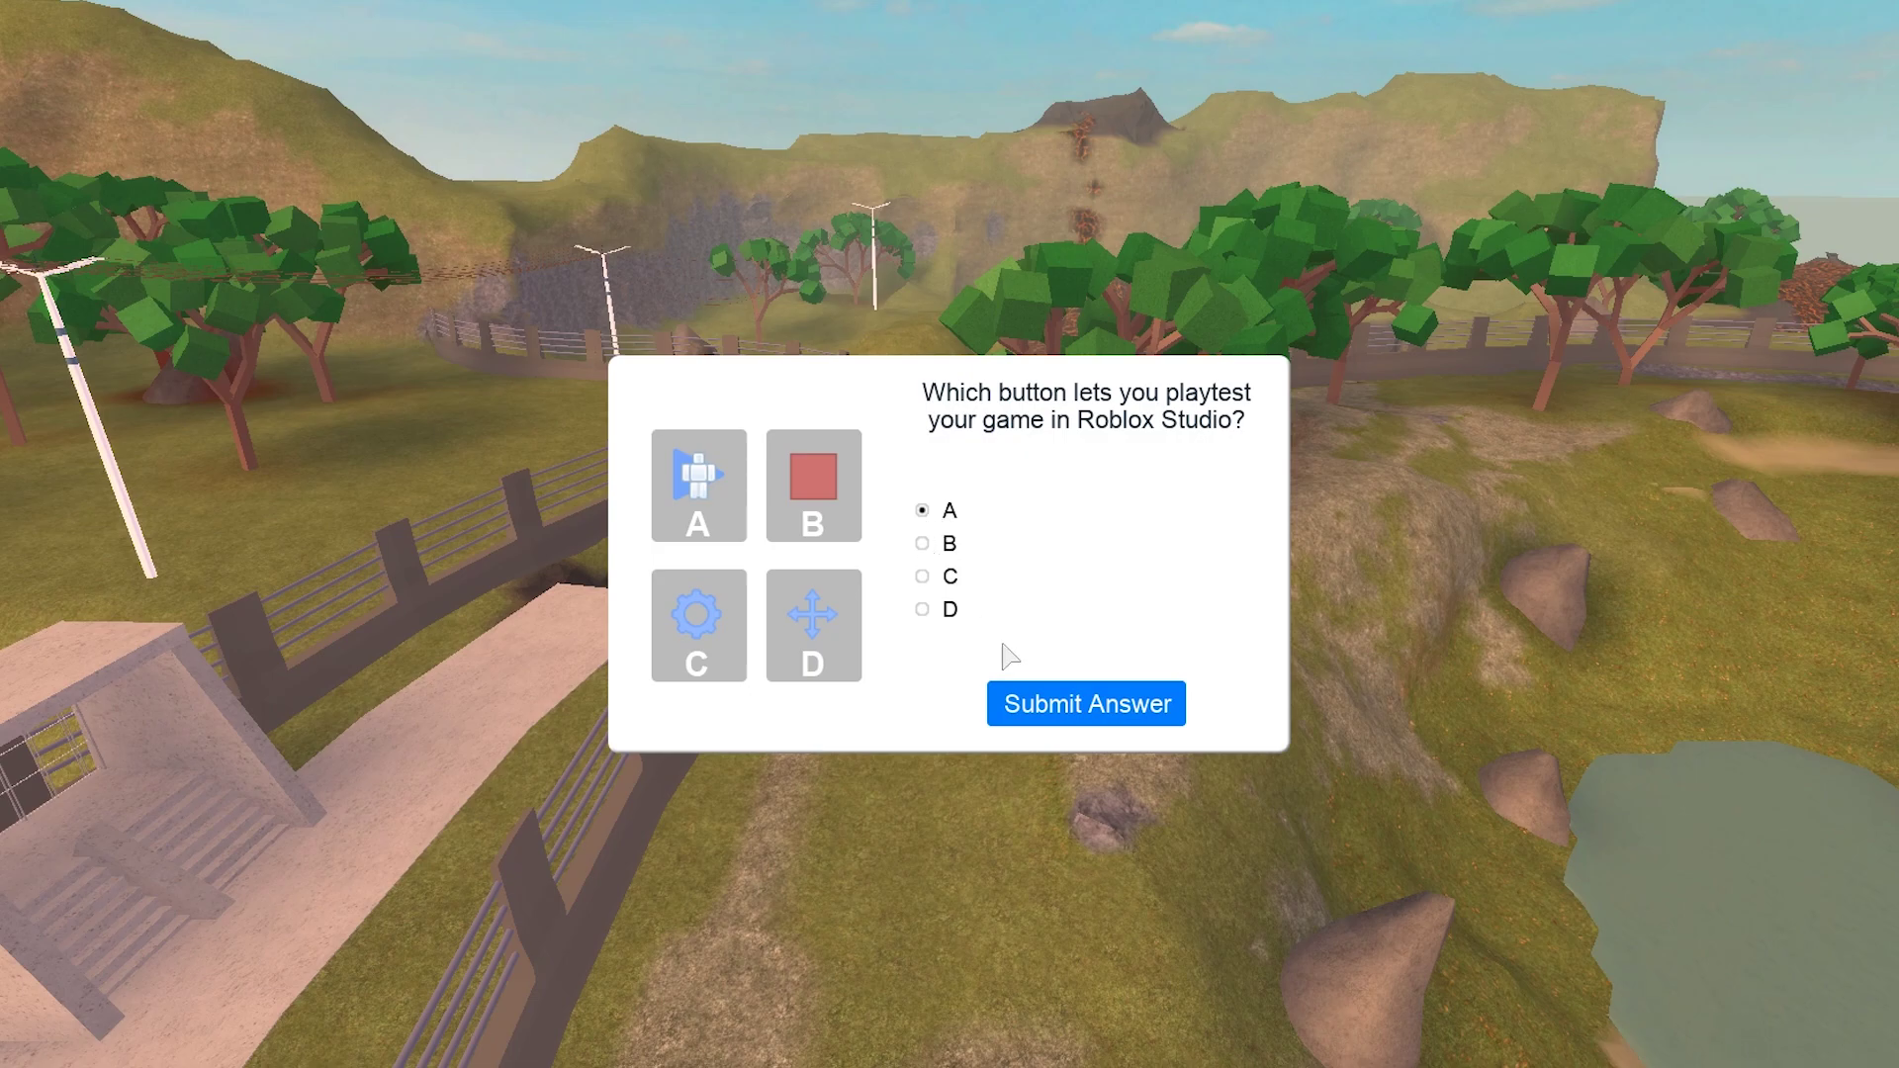
left_click(1034, 701)
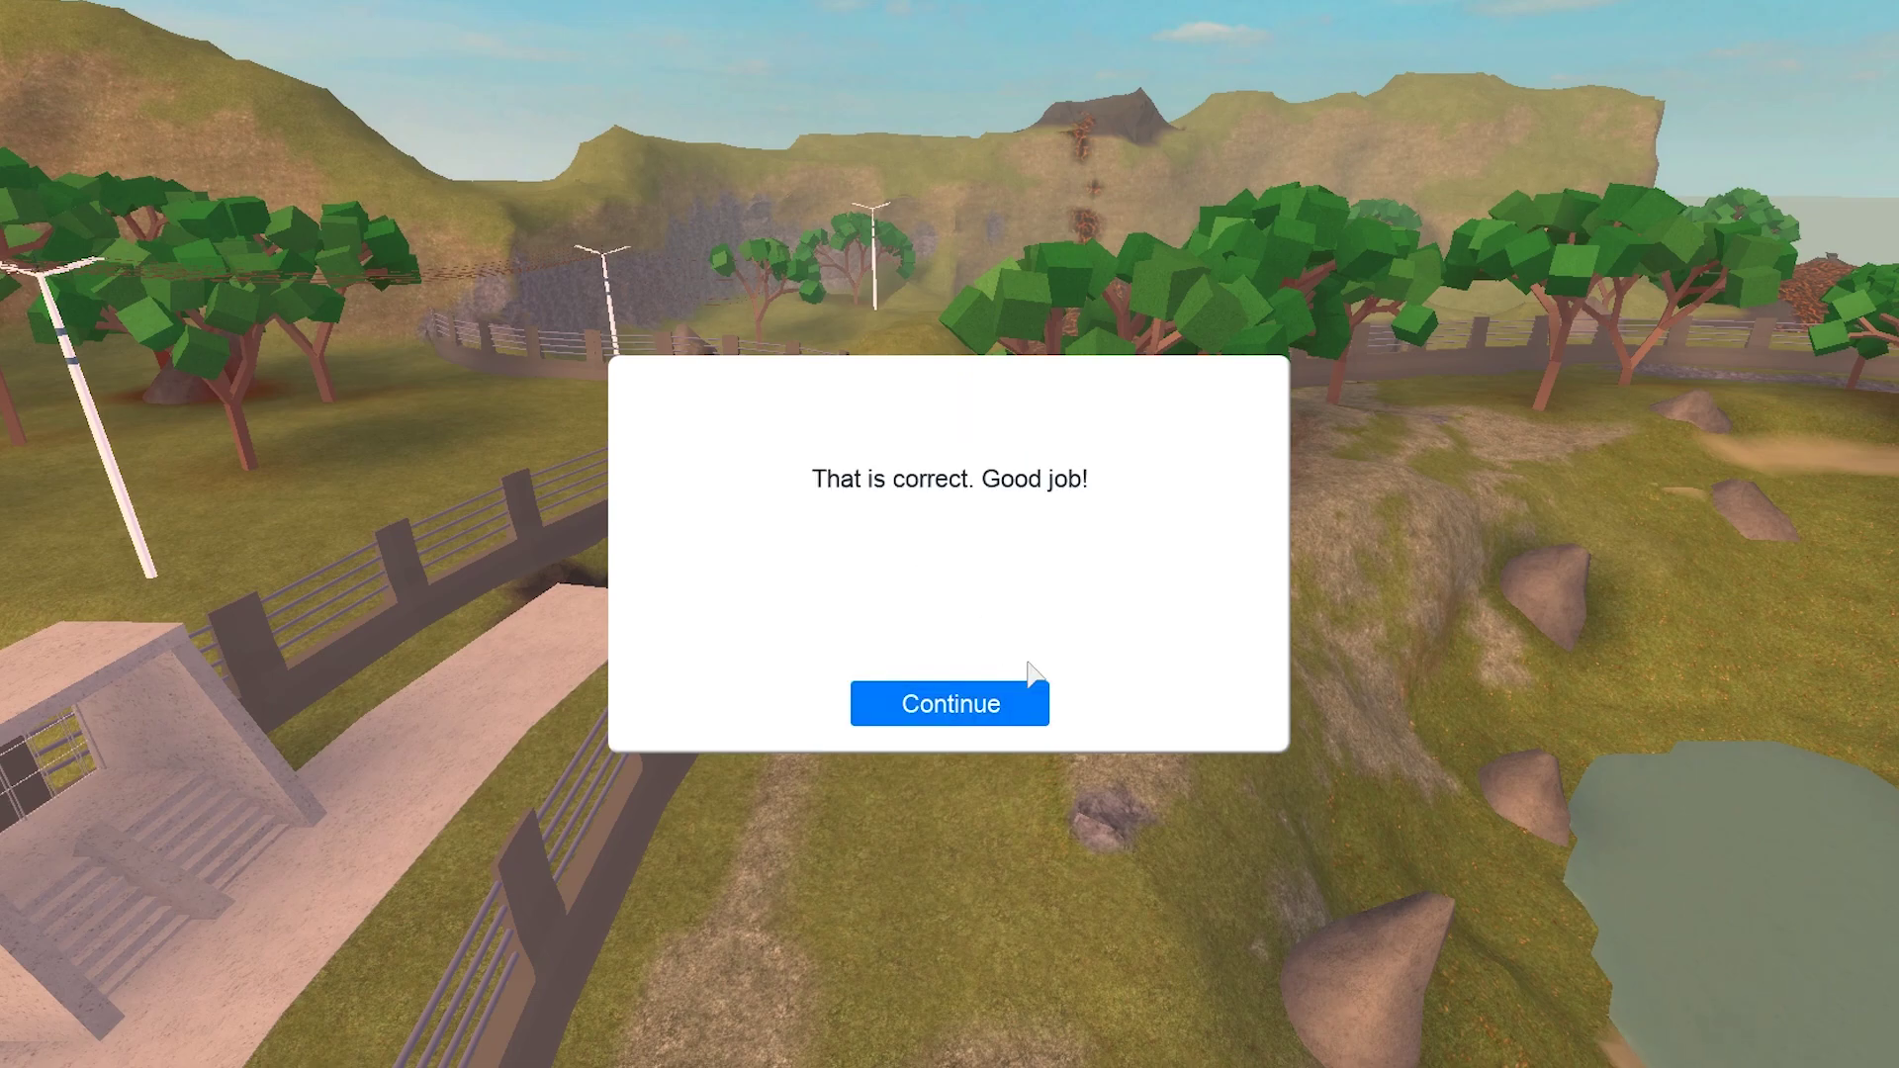
left_click(940, 717)
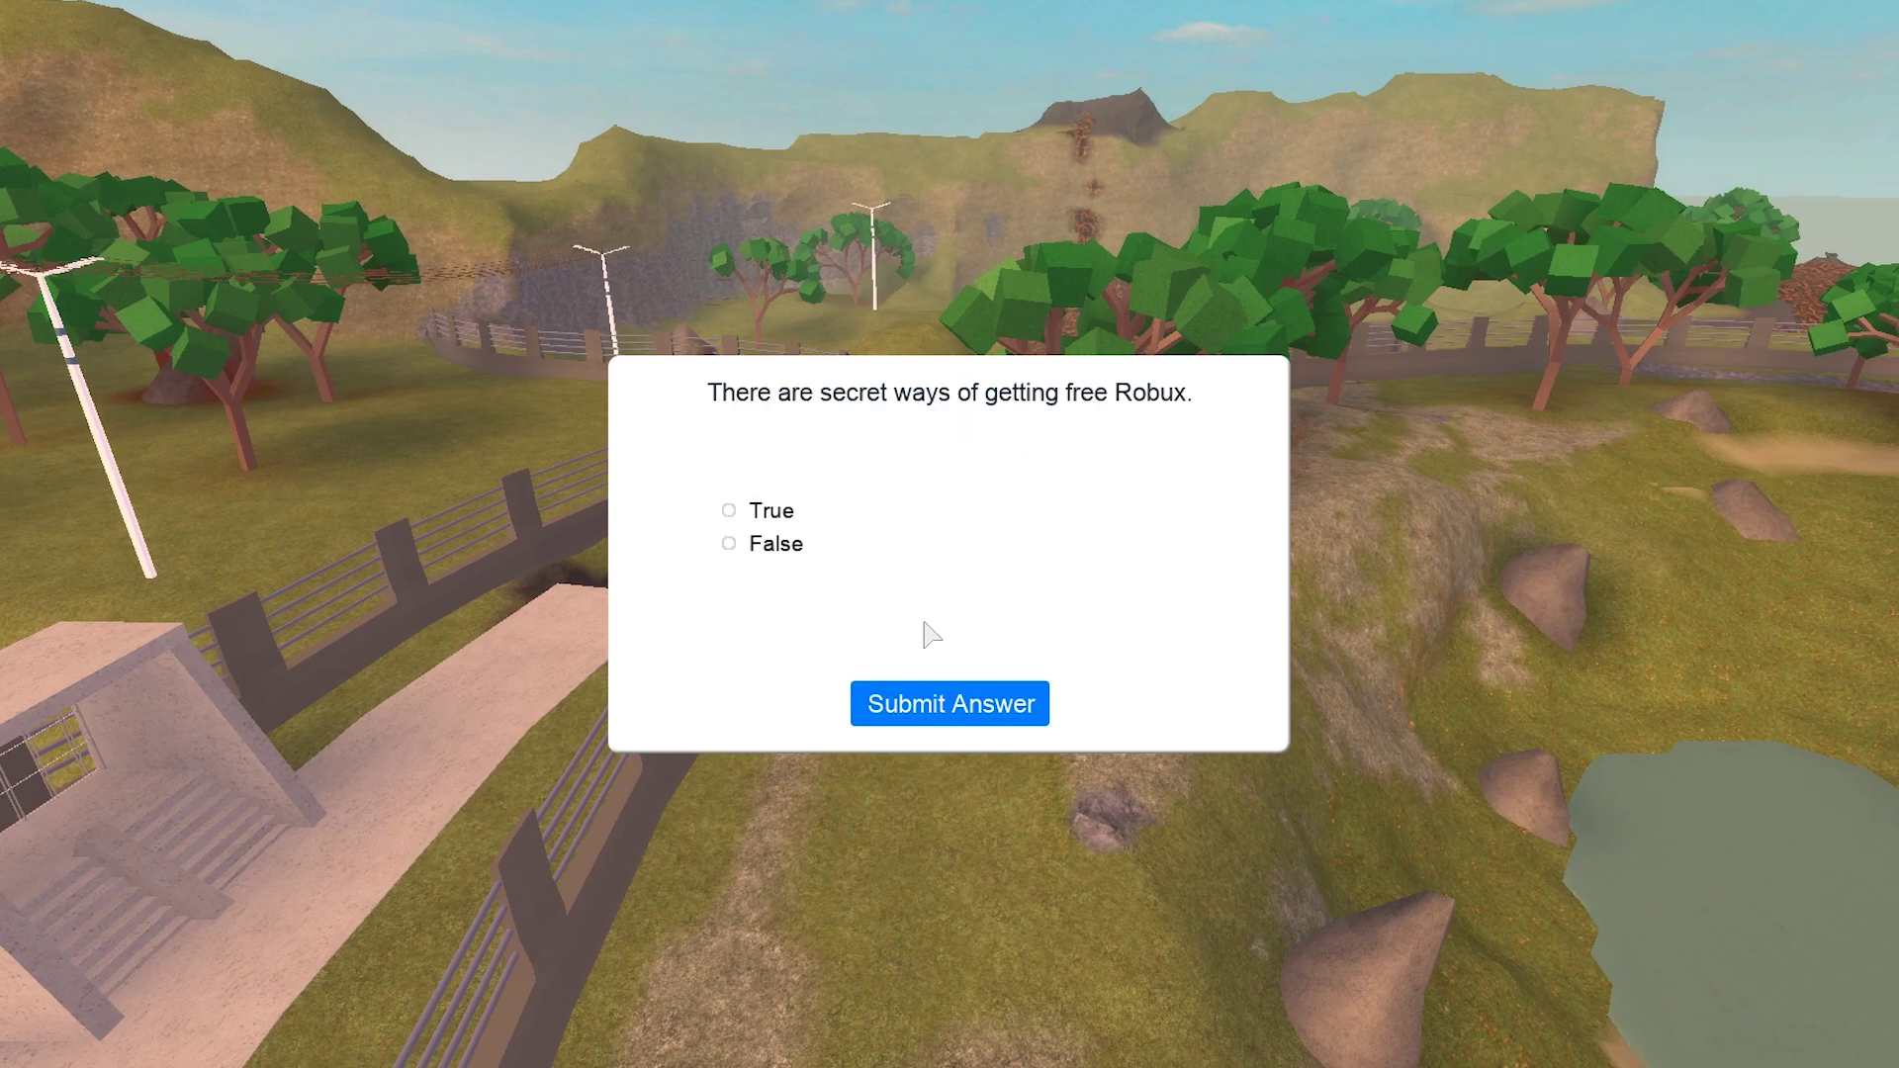
Submit False for the statement about secret ways of getting free Robux and continue to the following question.
left_click(763, 544)
left_click(728, 543)
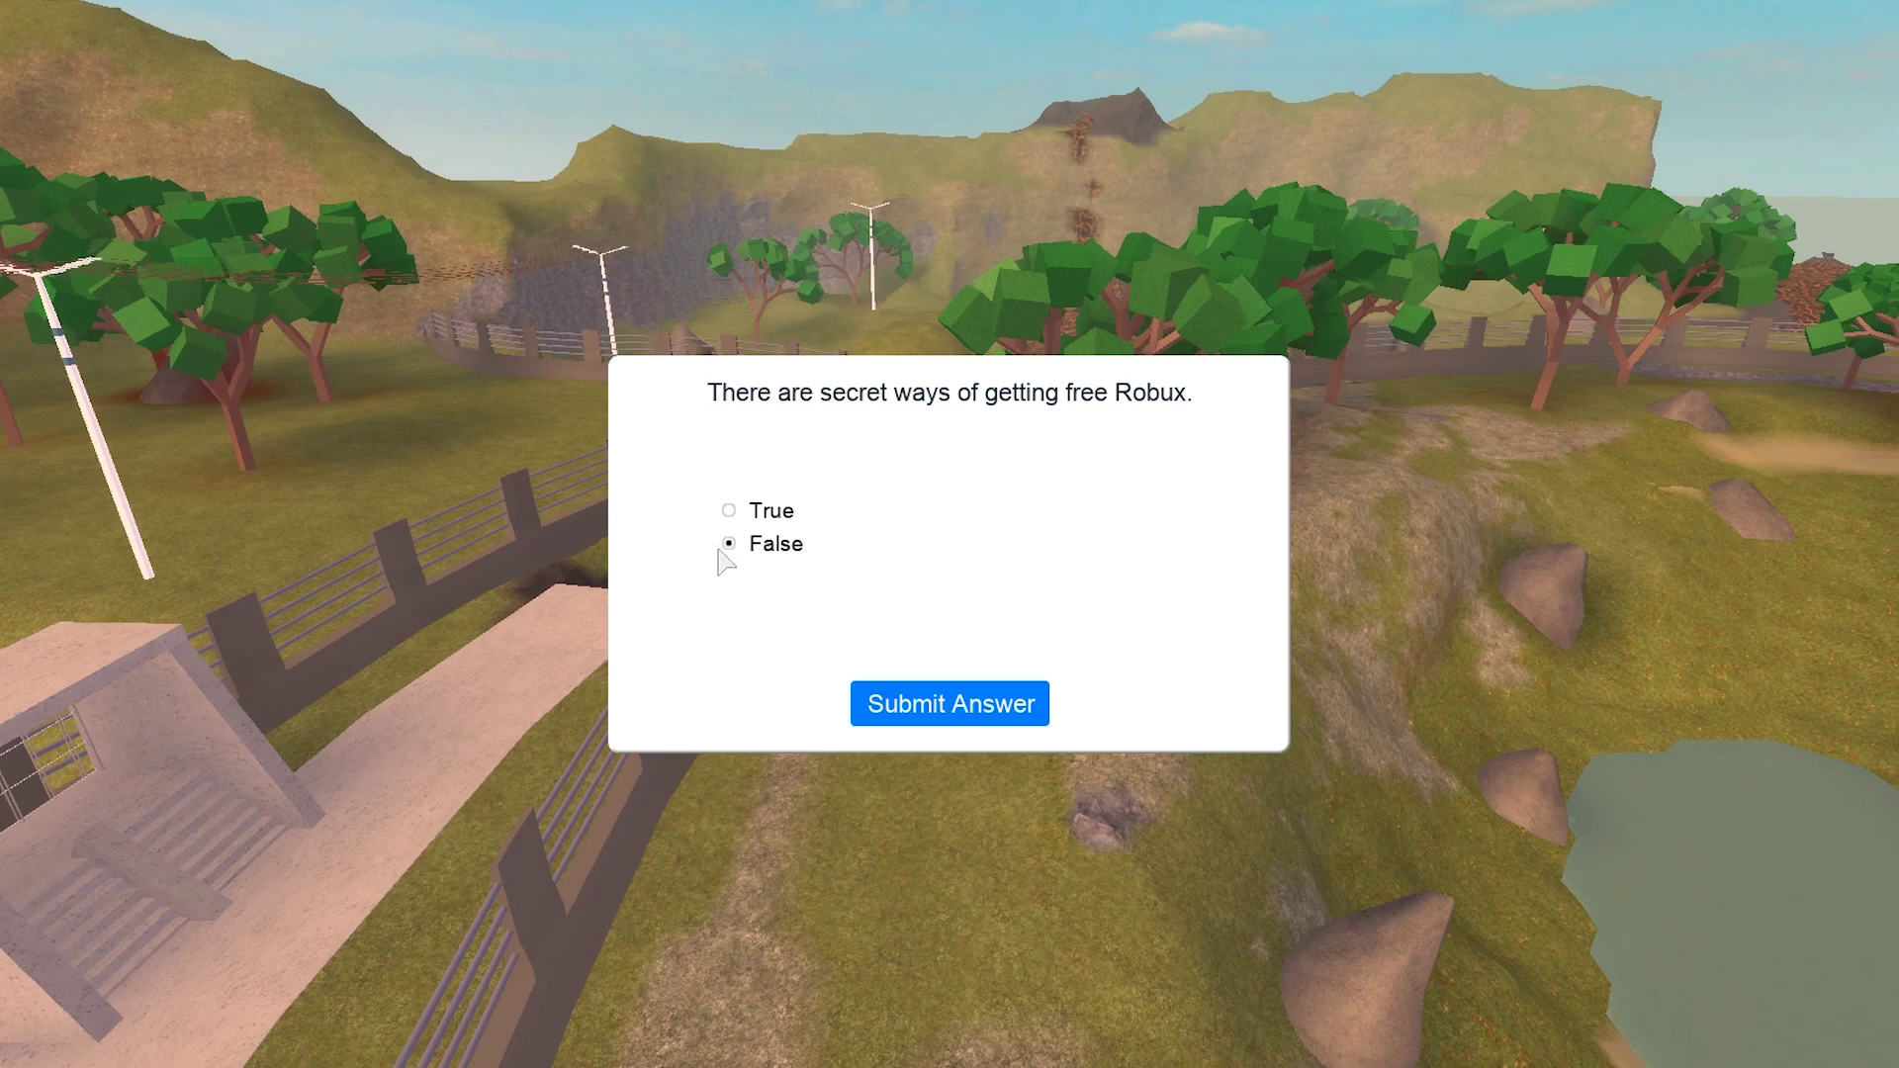
left_click(1007, 719)
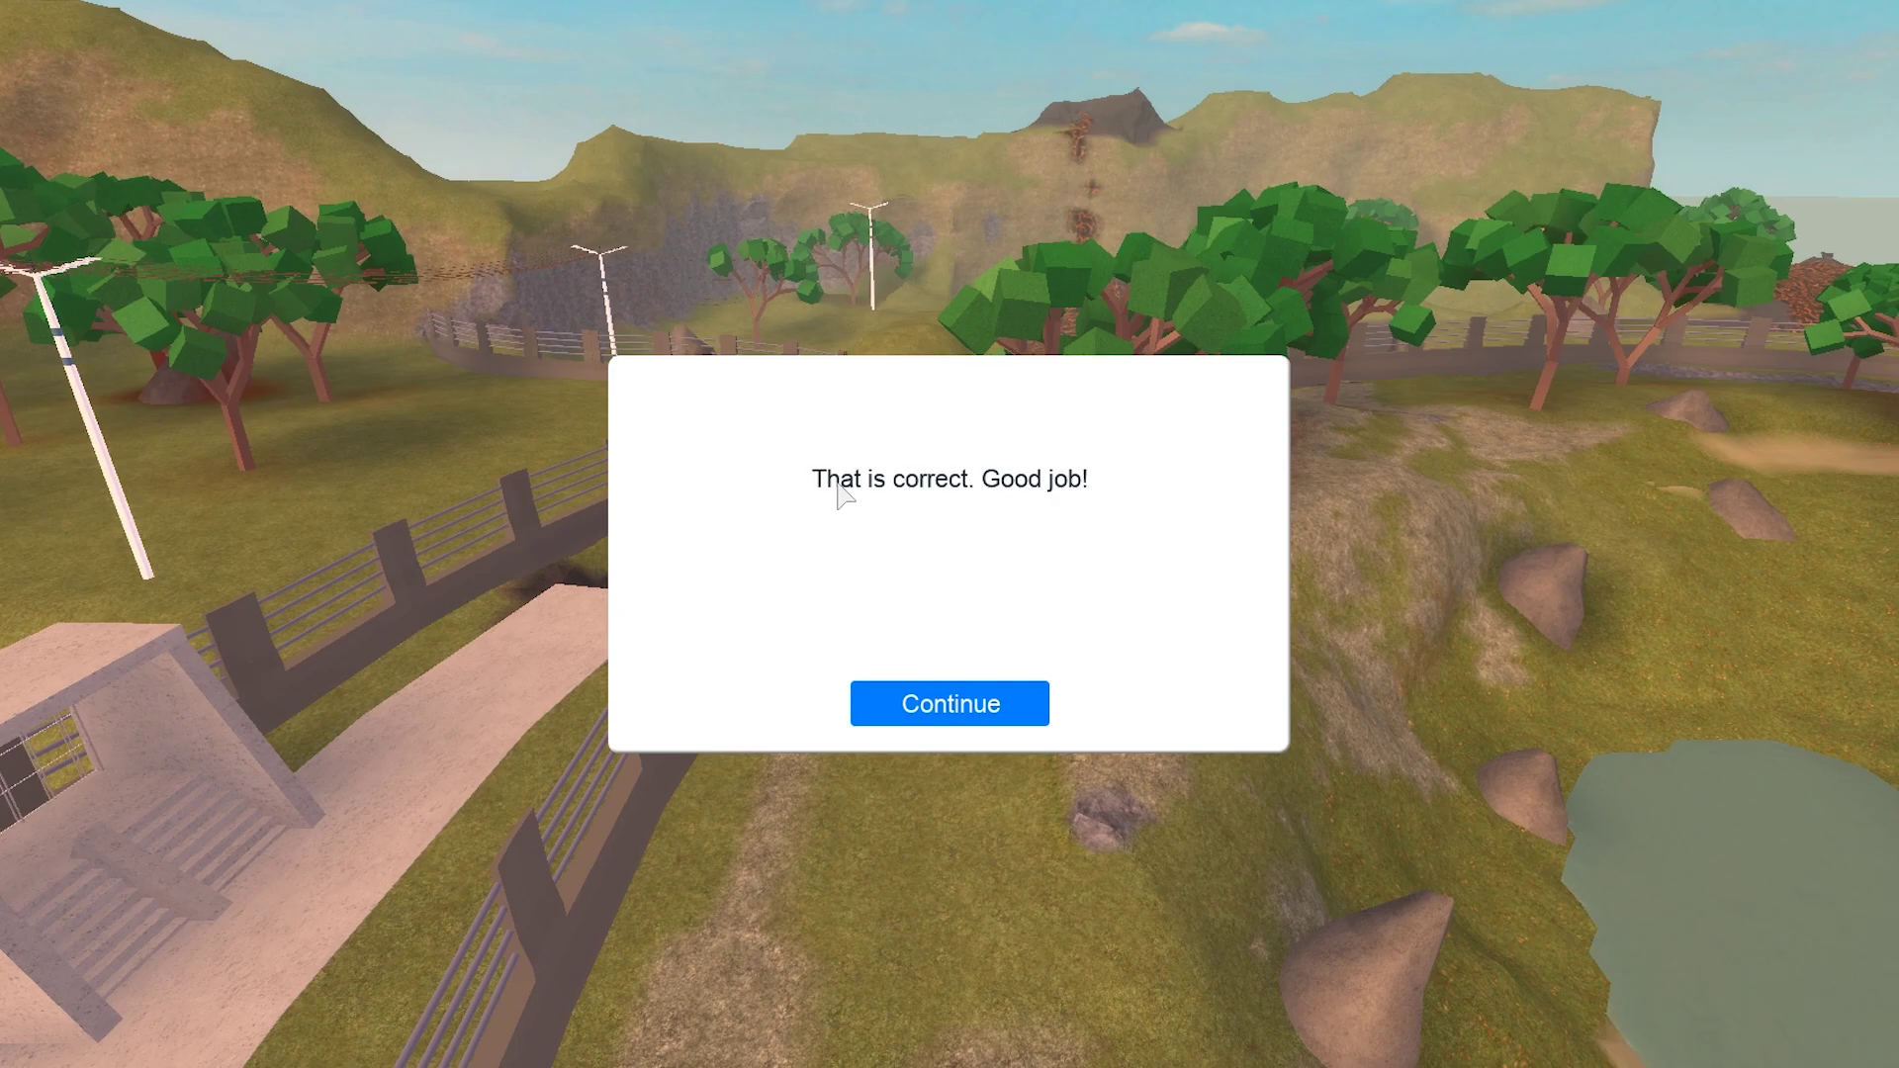
left_click(888, 727)
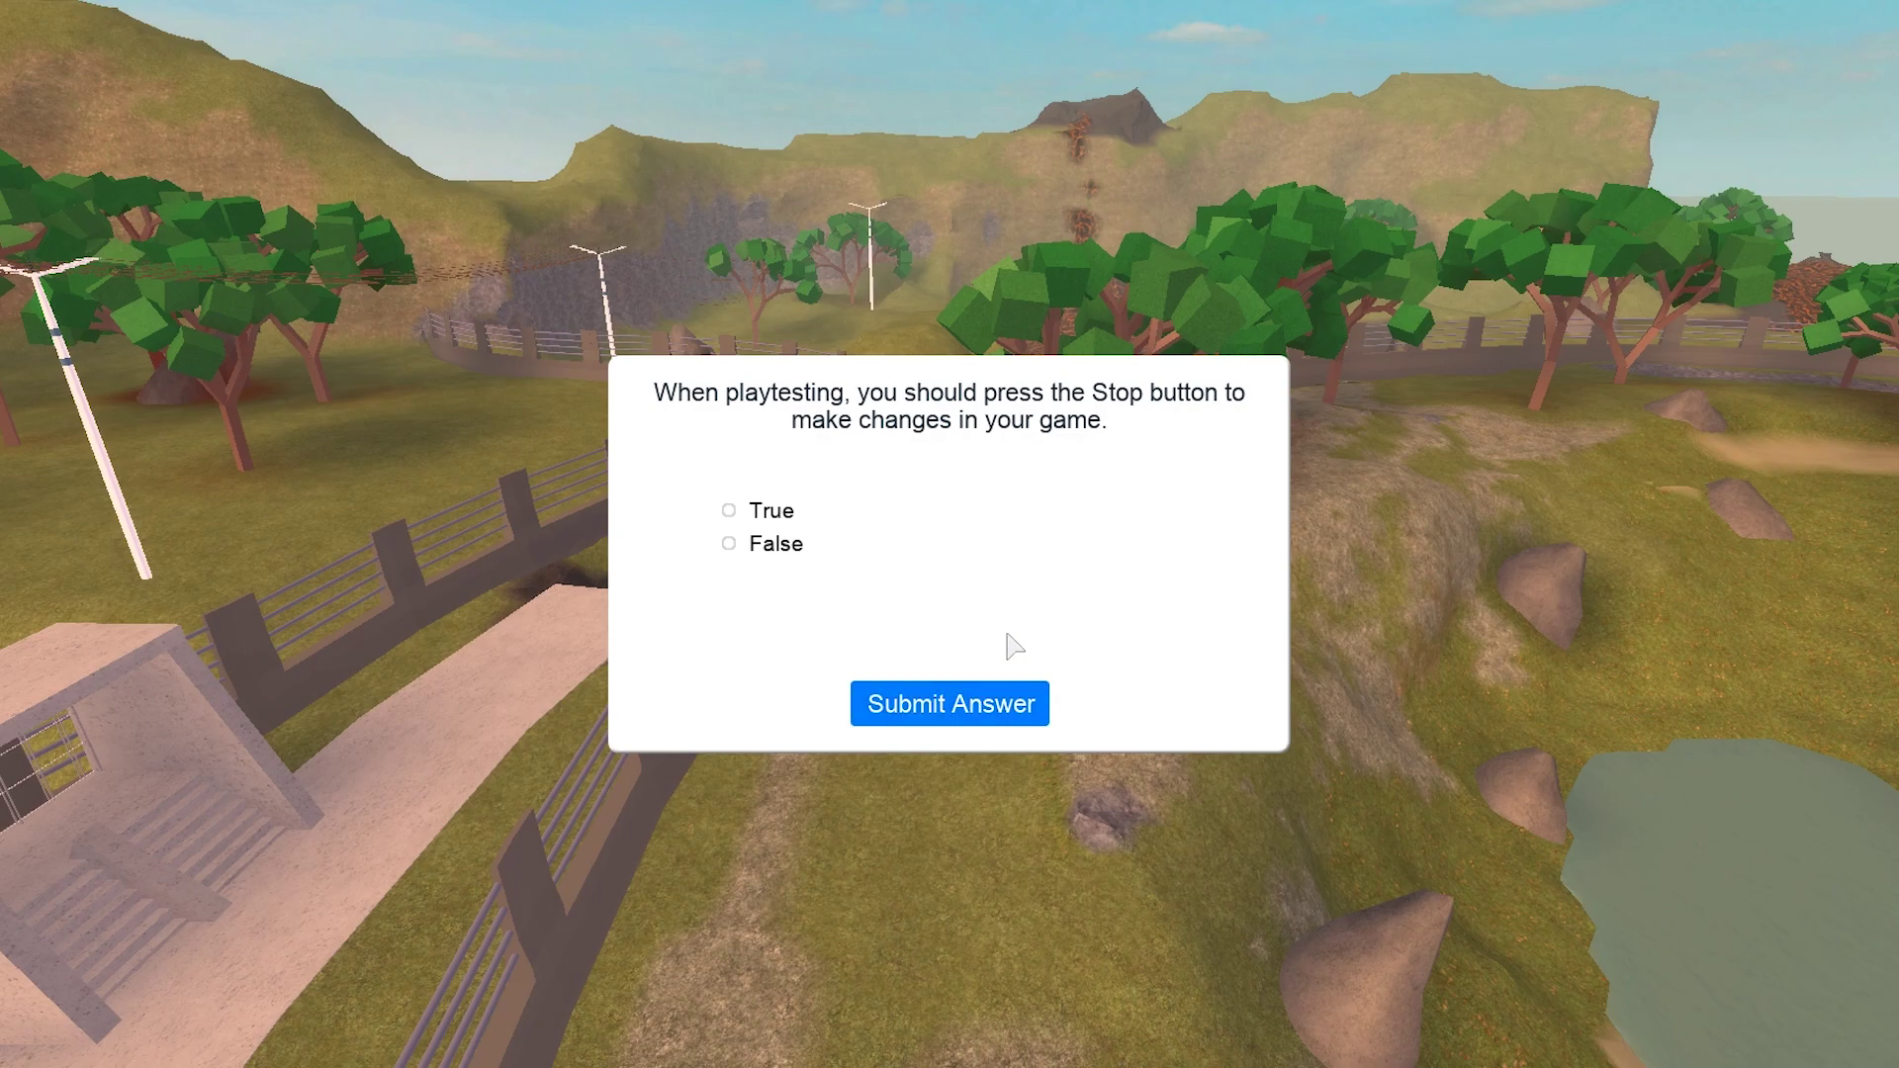
Submit True for pressing Stop before making changes while playtesting, and continue past the badge award to the challenge list.
left_click(950, 714)
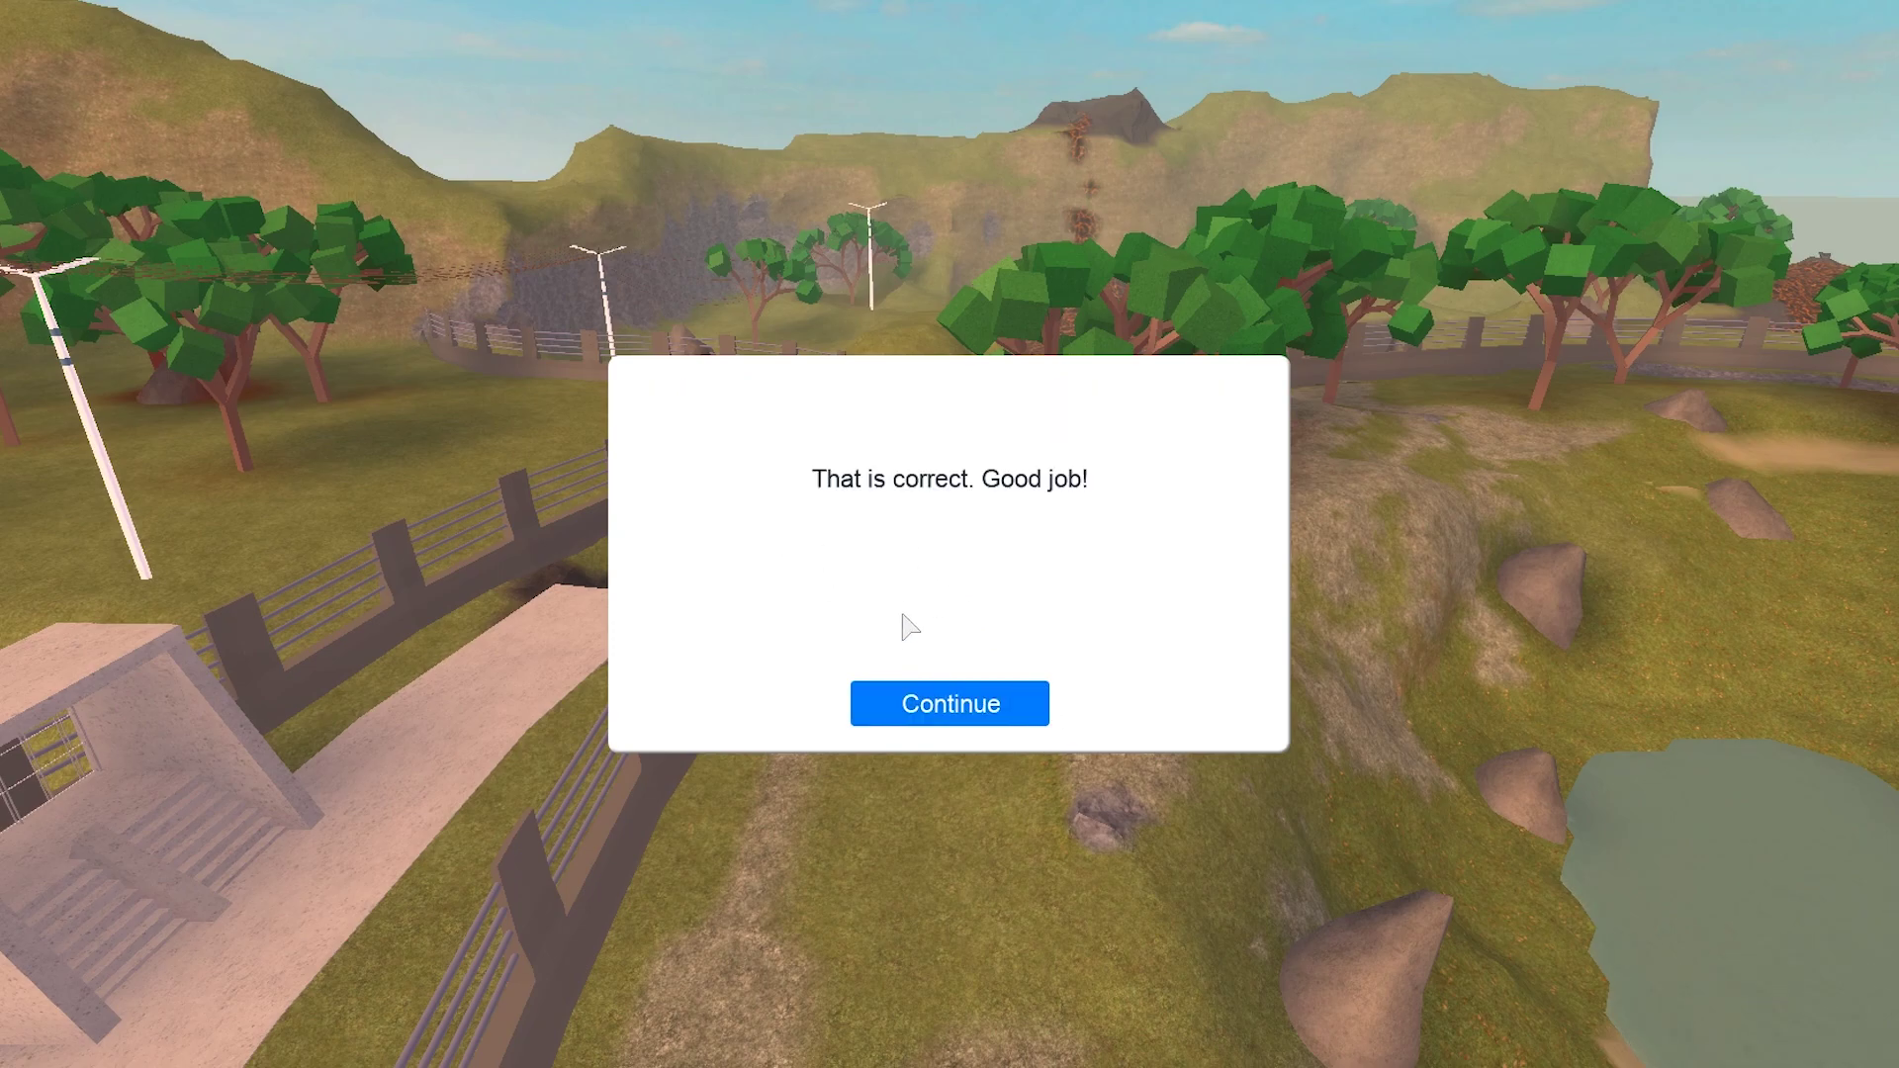
left_click(949, 720)
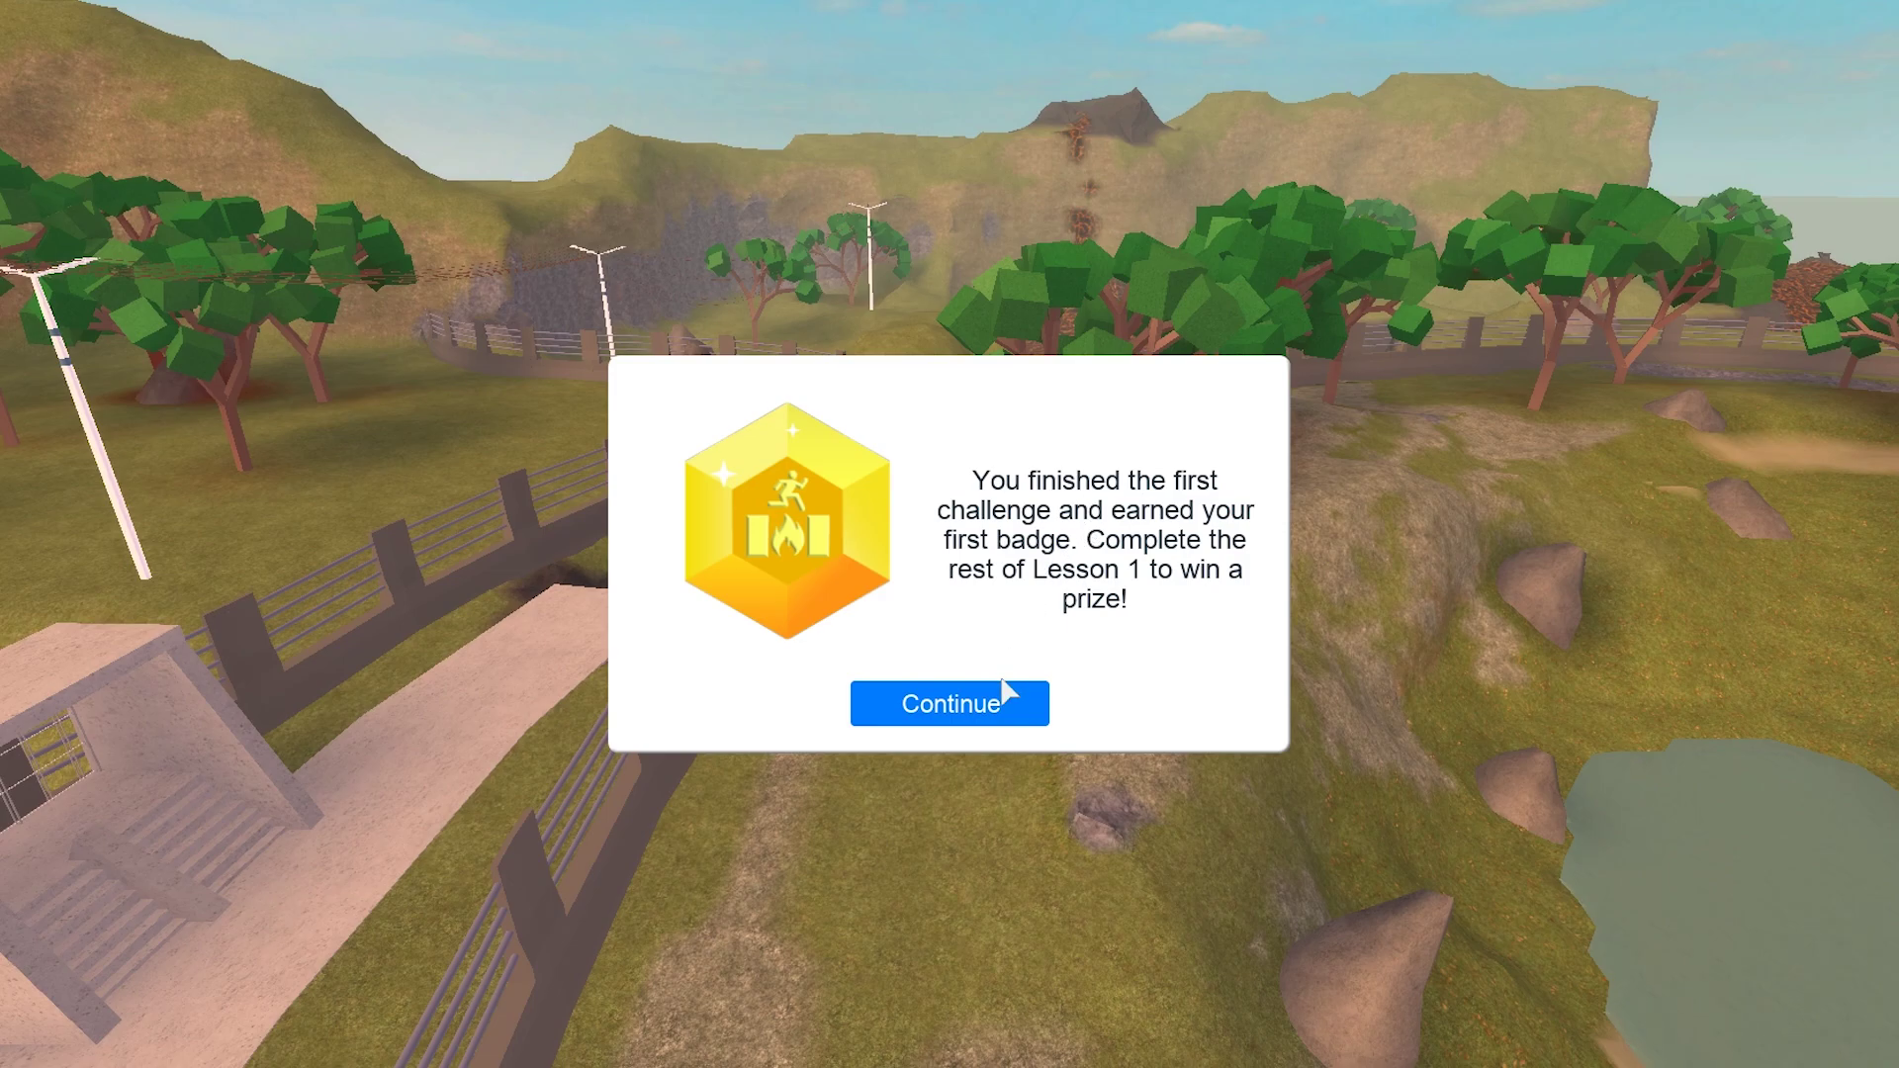
left_click(984, 718)
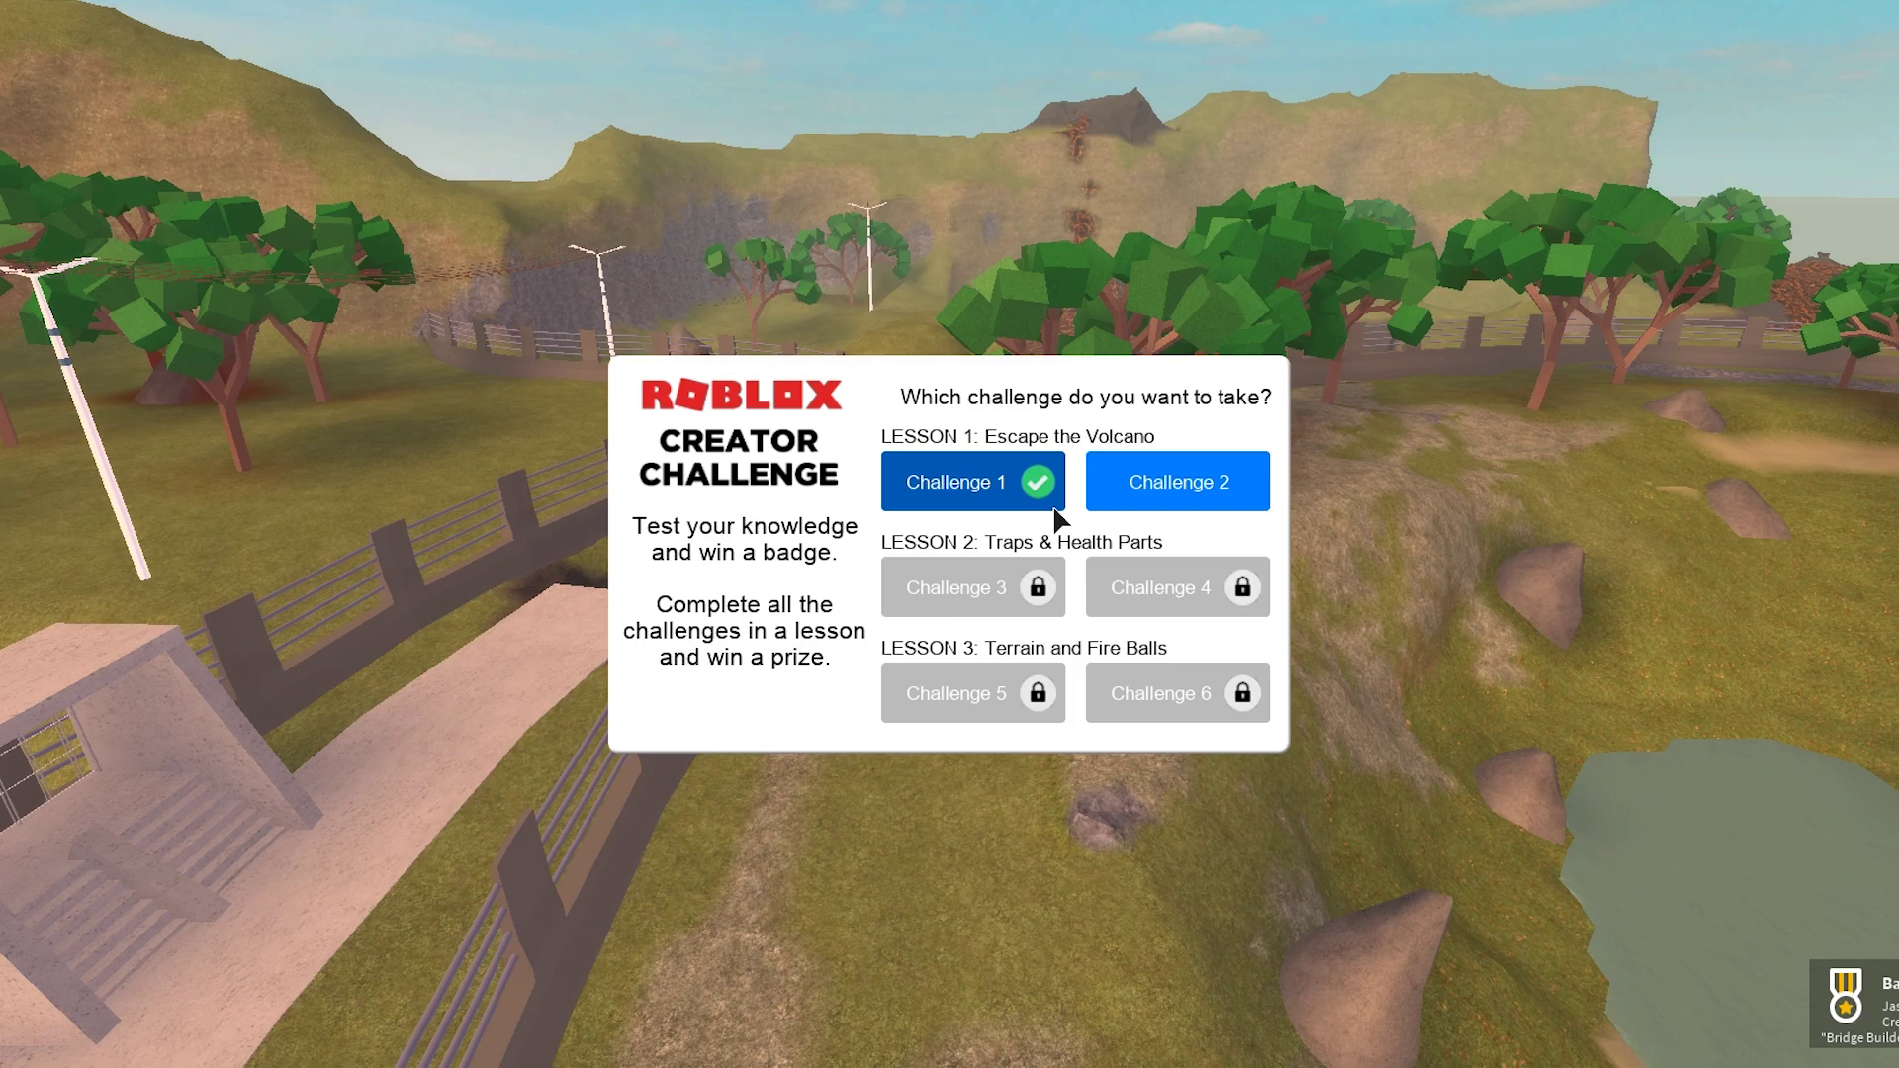
Select Challenge 2 of Lesson 1, Escape the Volcano.
left_click(1185, 499)
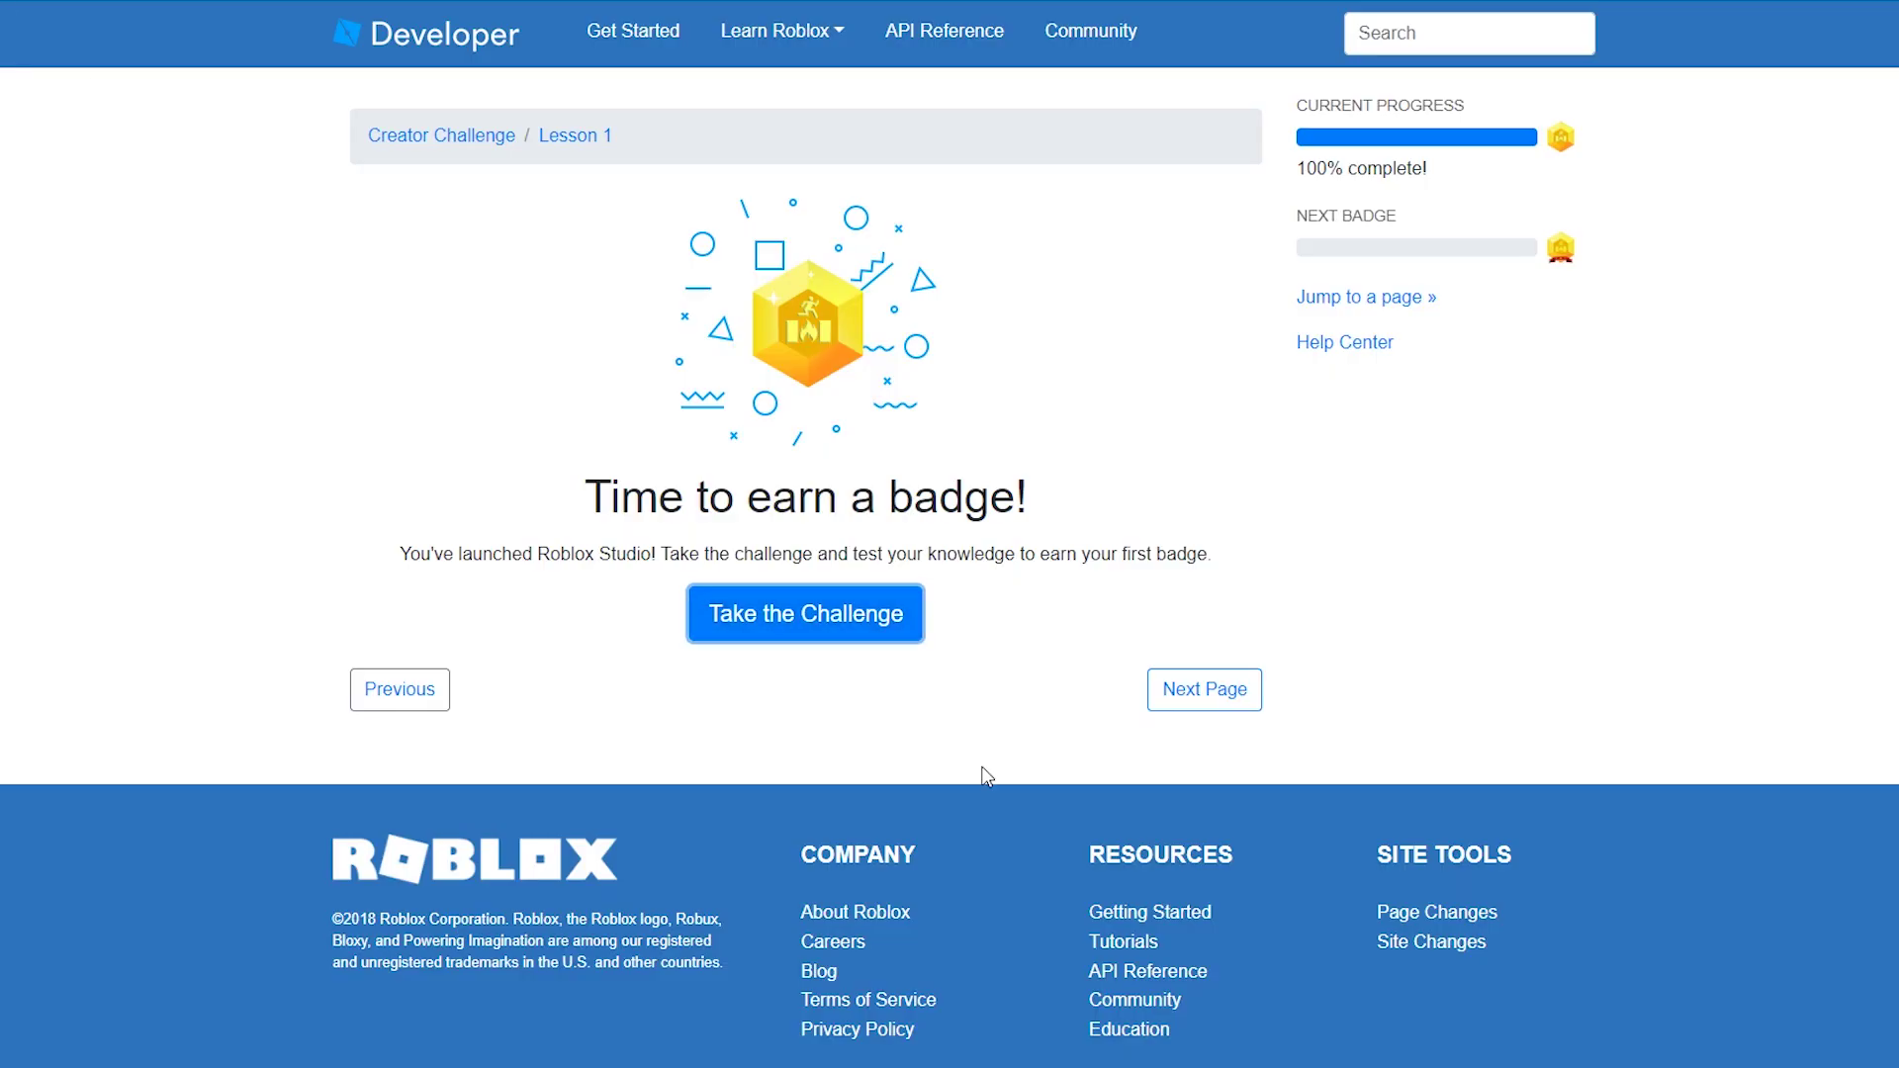
Open the Moving the Camera page of the lesson, read through the camera controls and plank instructions, and continue to the following page.
left_click(1162, 697)
scroll(957, 832, "down", 3)
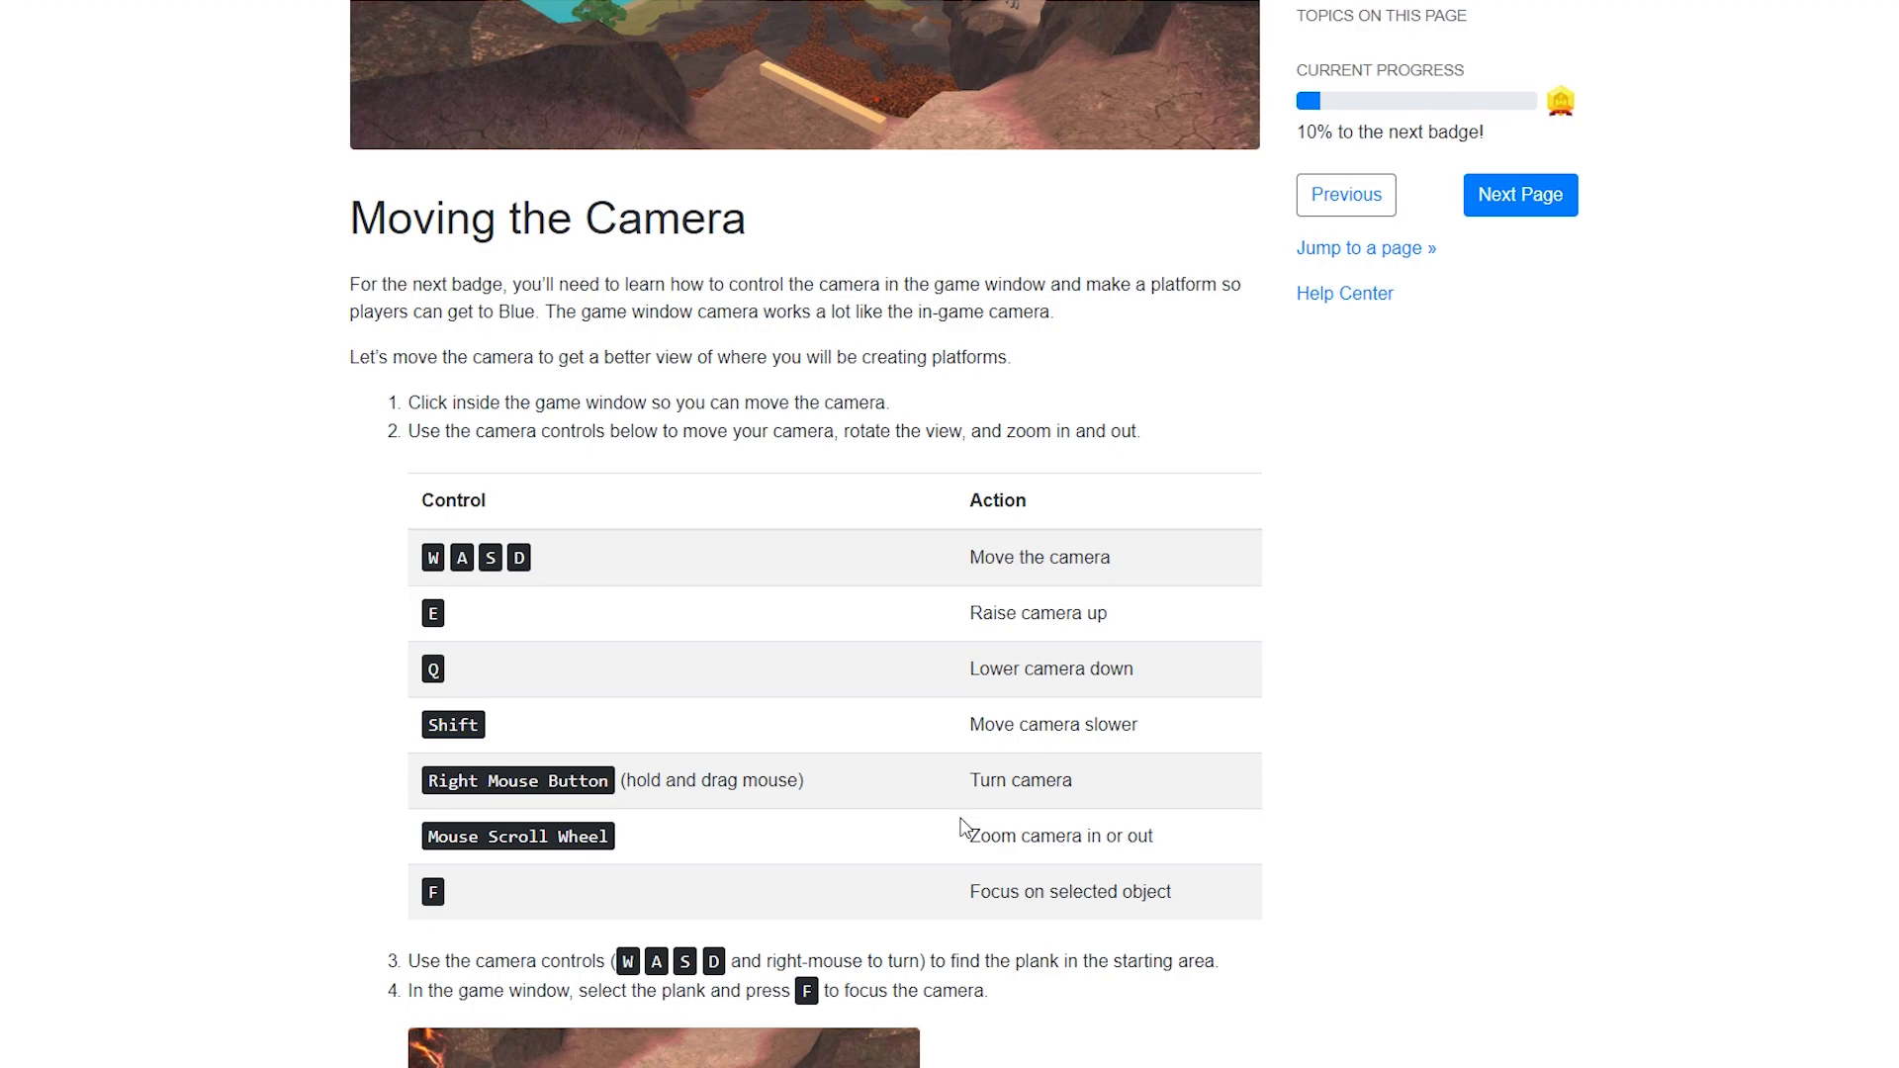
scroll(963, 826, "down", 3)
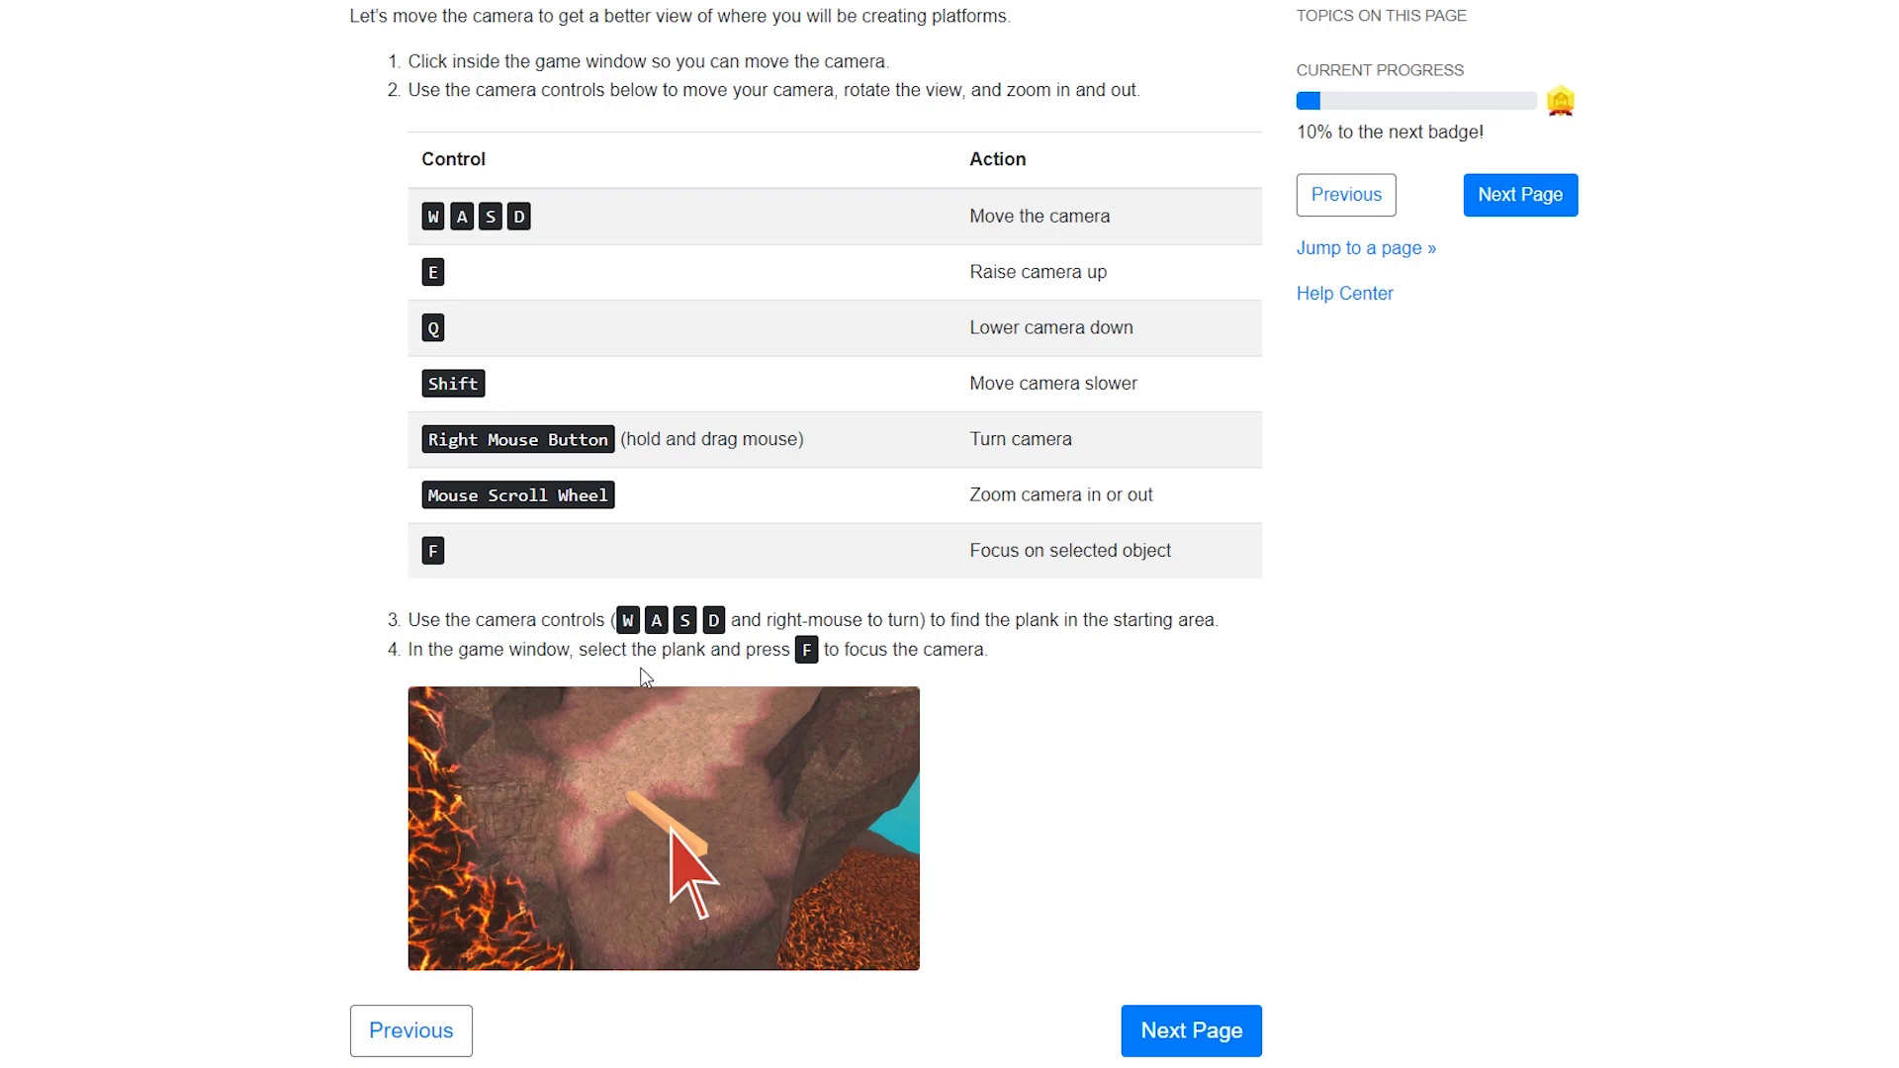
scroll(996, 786, "down", 1)
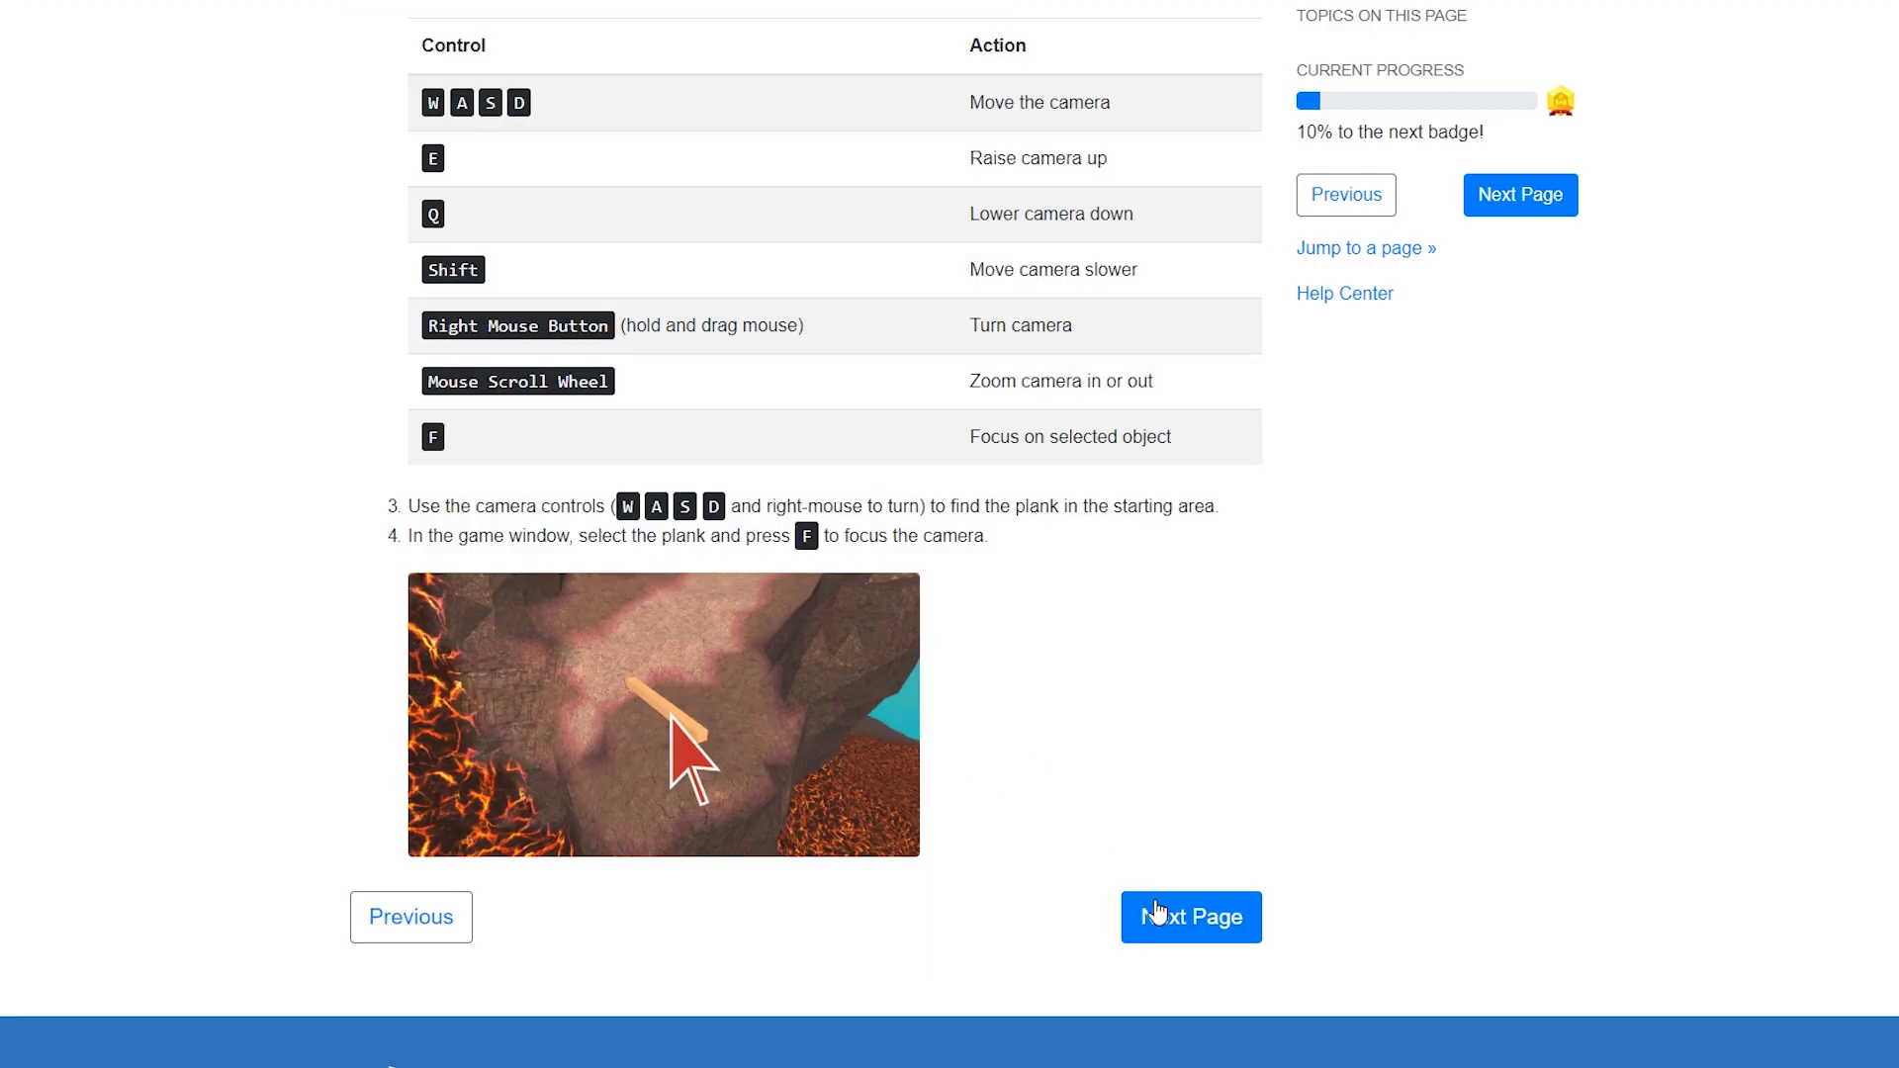
left_click(1199, 930)
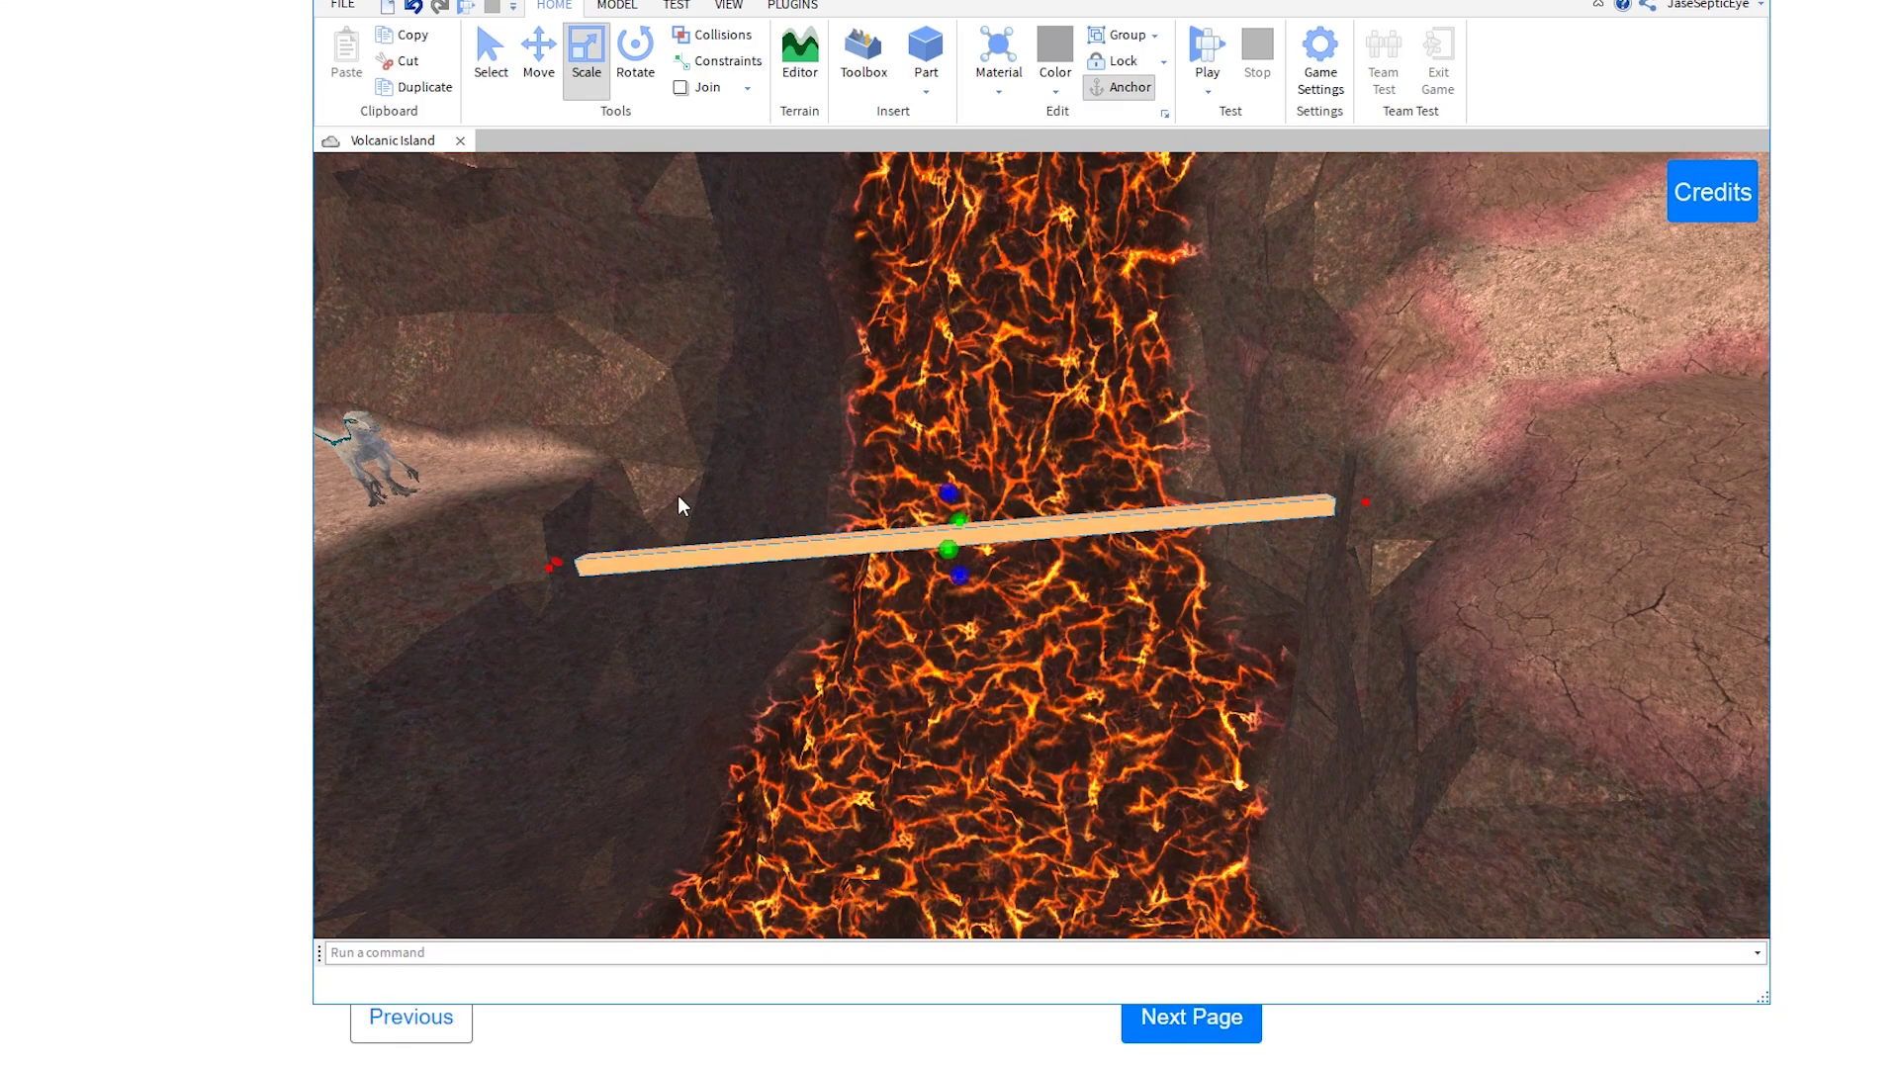
scroll(1111, 754, "down", 1)
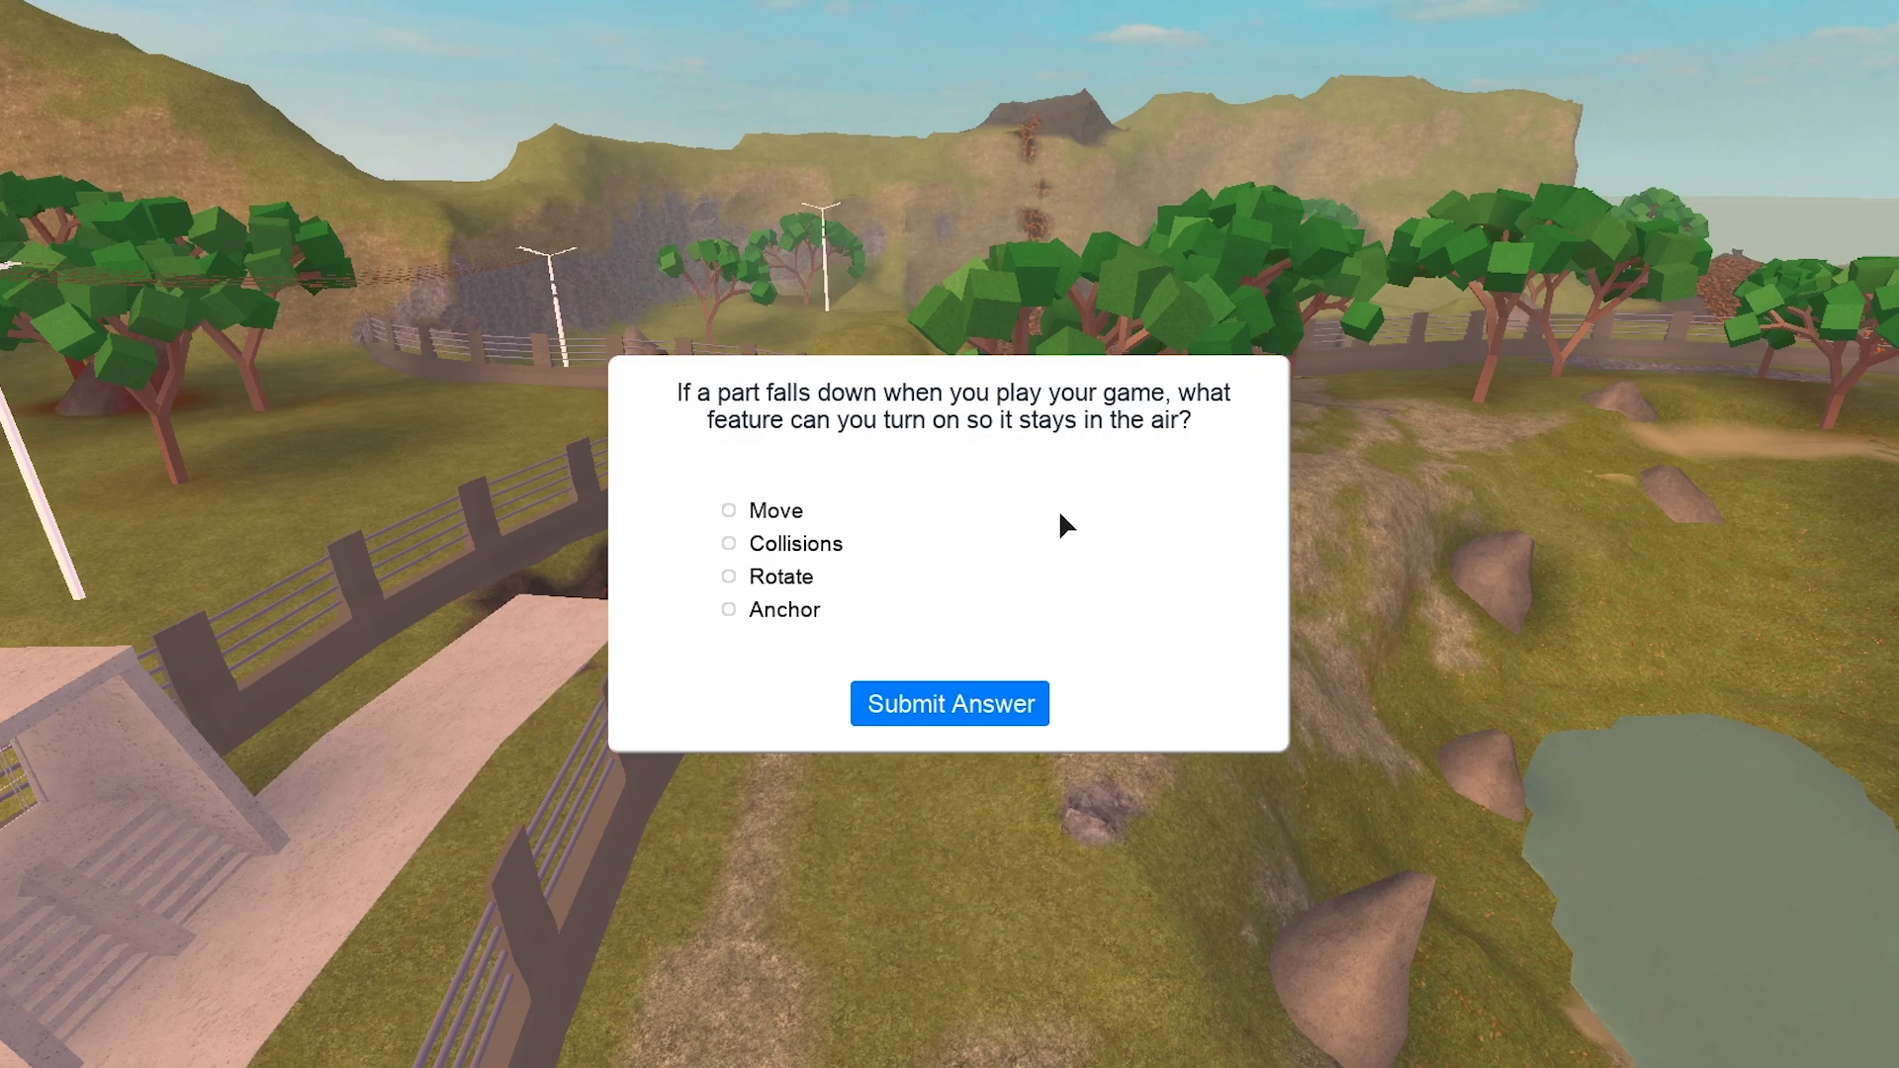
Submit Anchor as the feature that keeps a part in the air and picture A for the Move tool, continuing after each answer.
left_click(786, 585)
left_click(789, 613)
left_click(918, 693)
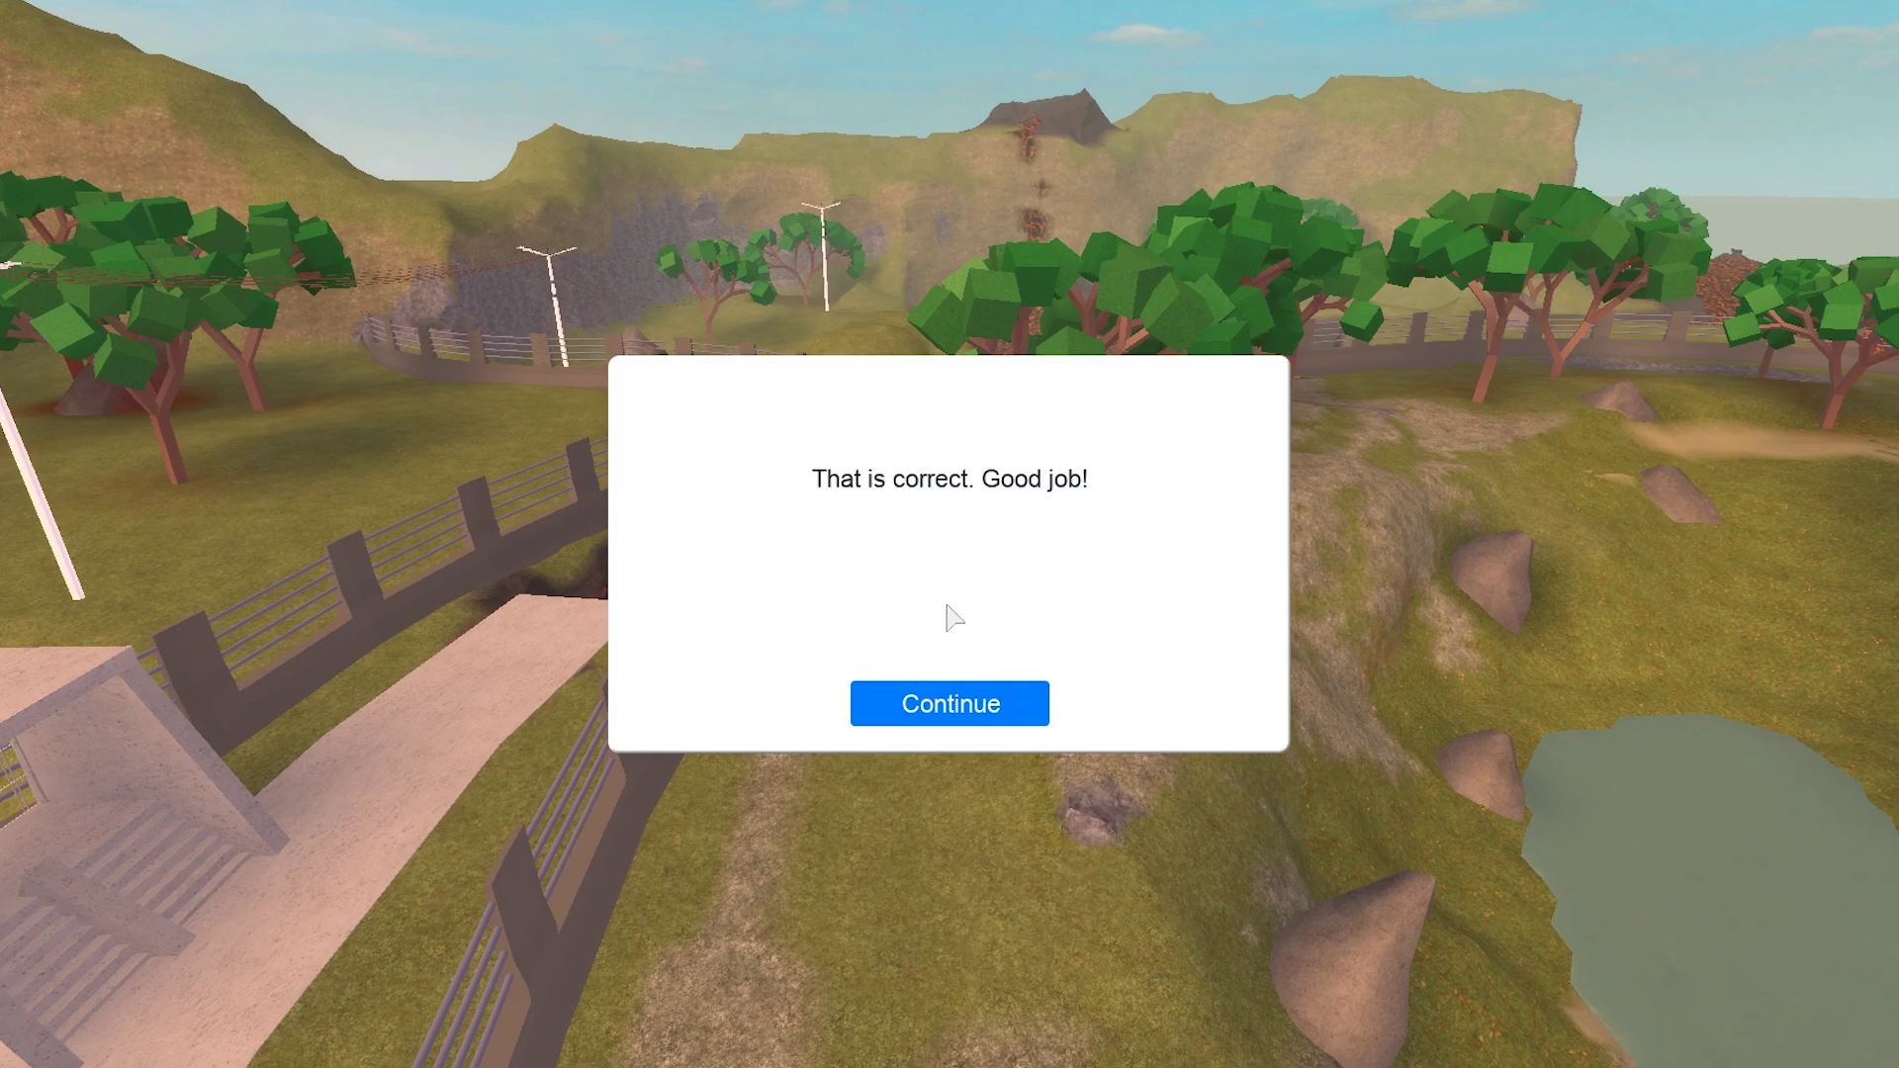
left_click(992, 689)
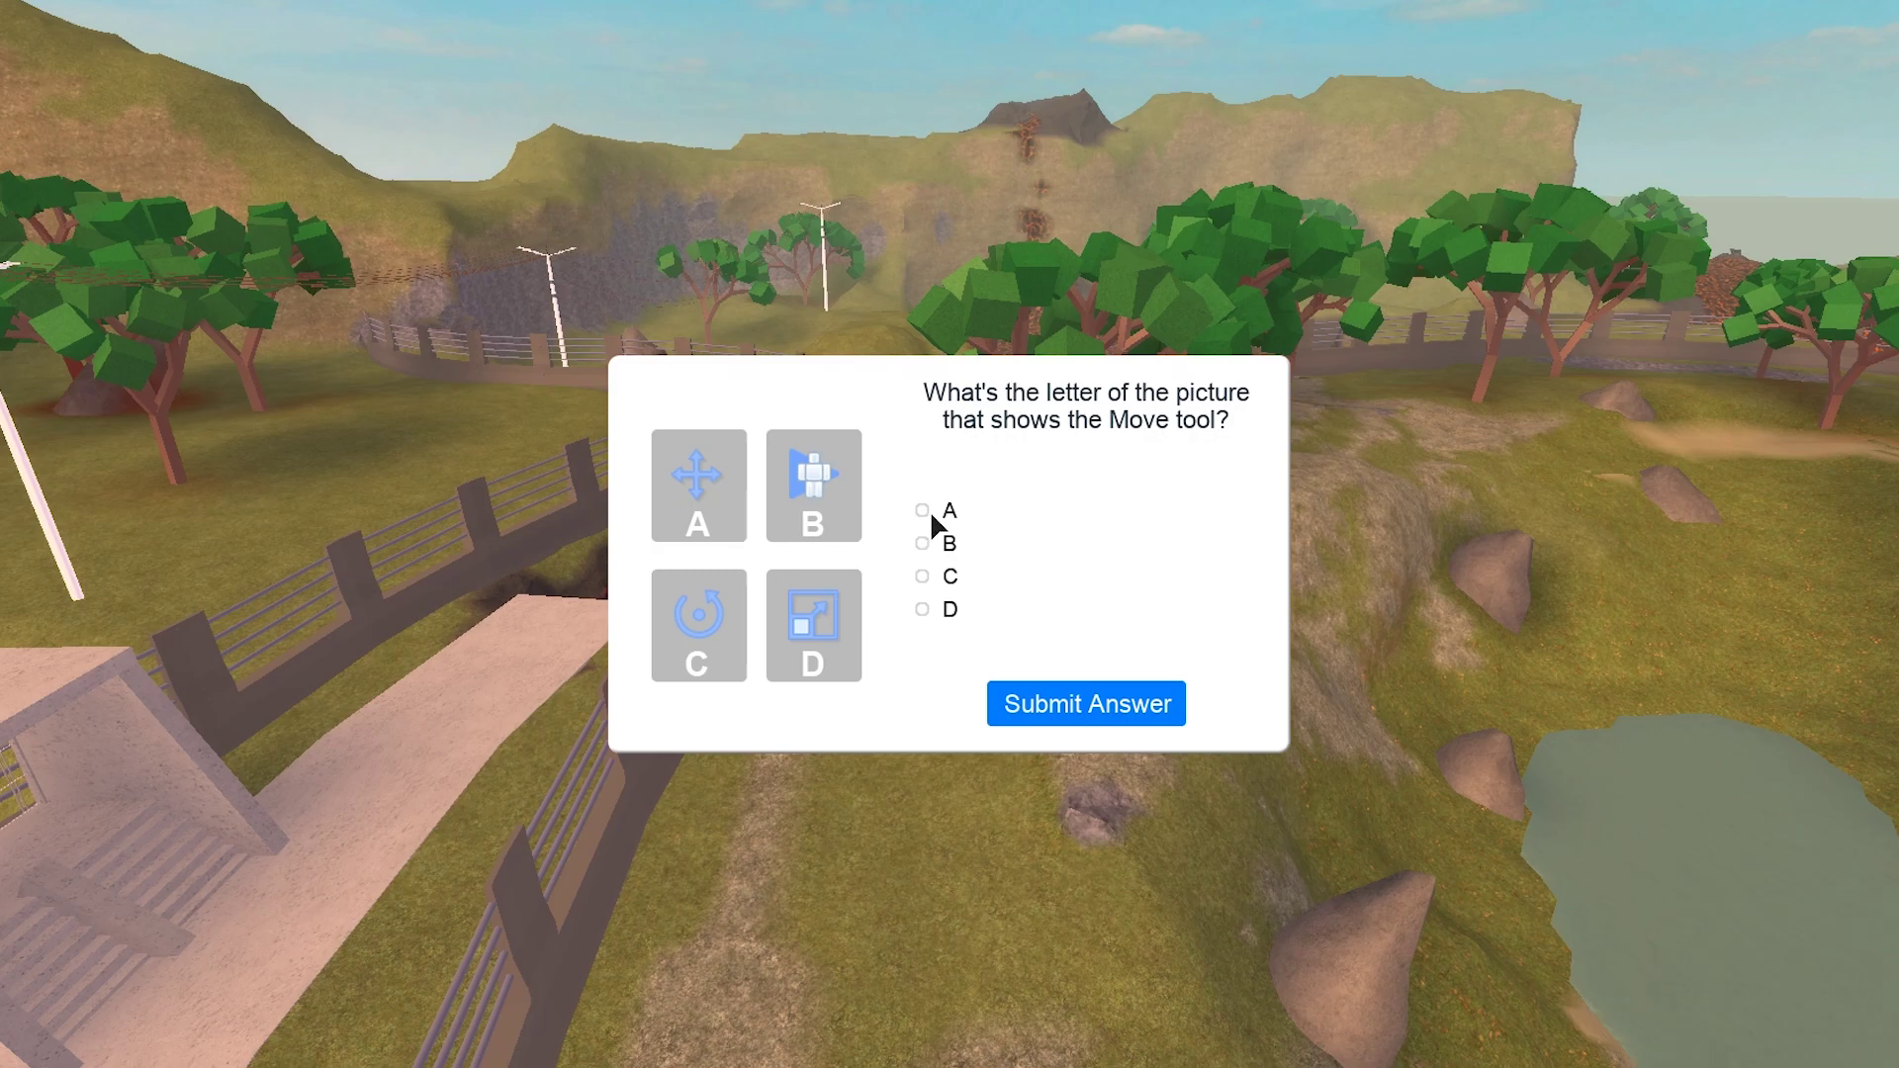
left_click(1035, 703)
left_click(1038, 698)
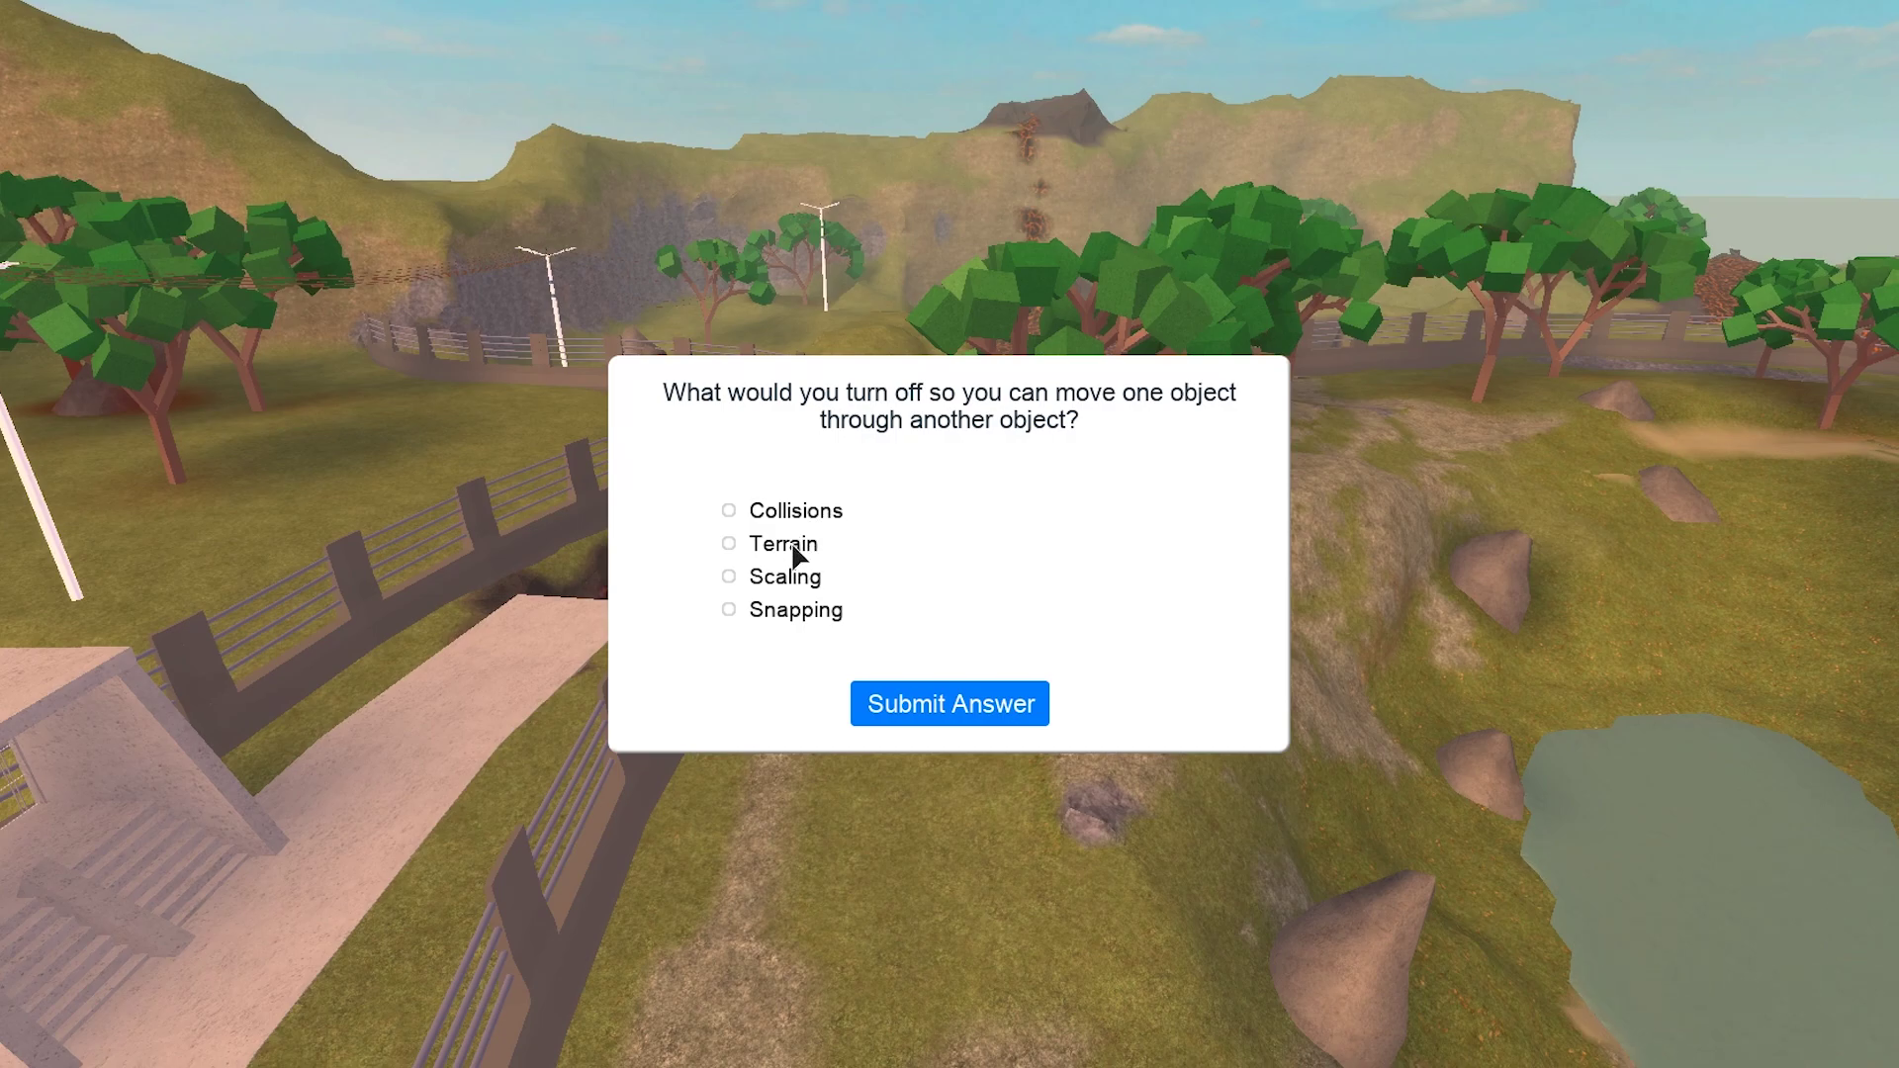
Submit Collisions as the feature to turn off for moving objects through each other, return to the challenge list and select Challenge 3.
left_click(814, 516)
left_click(980, 720)
left_click(989, 703)
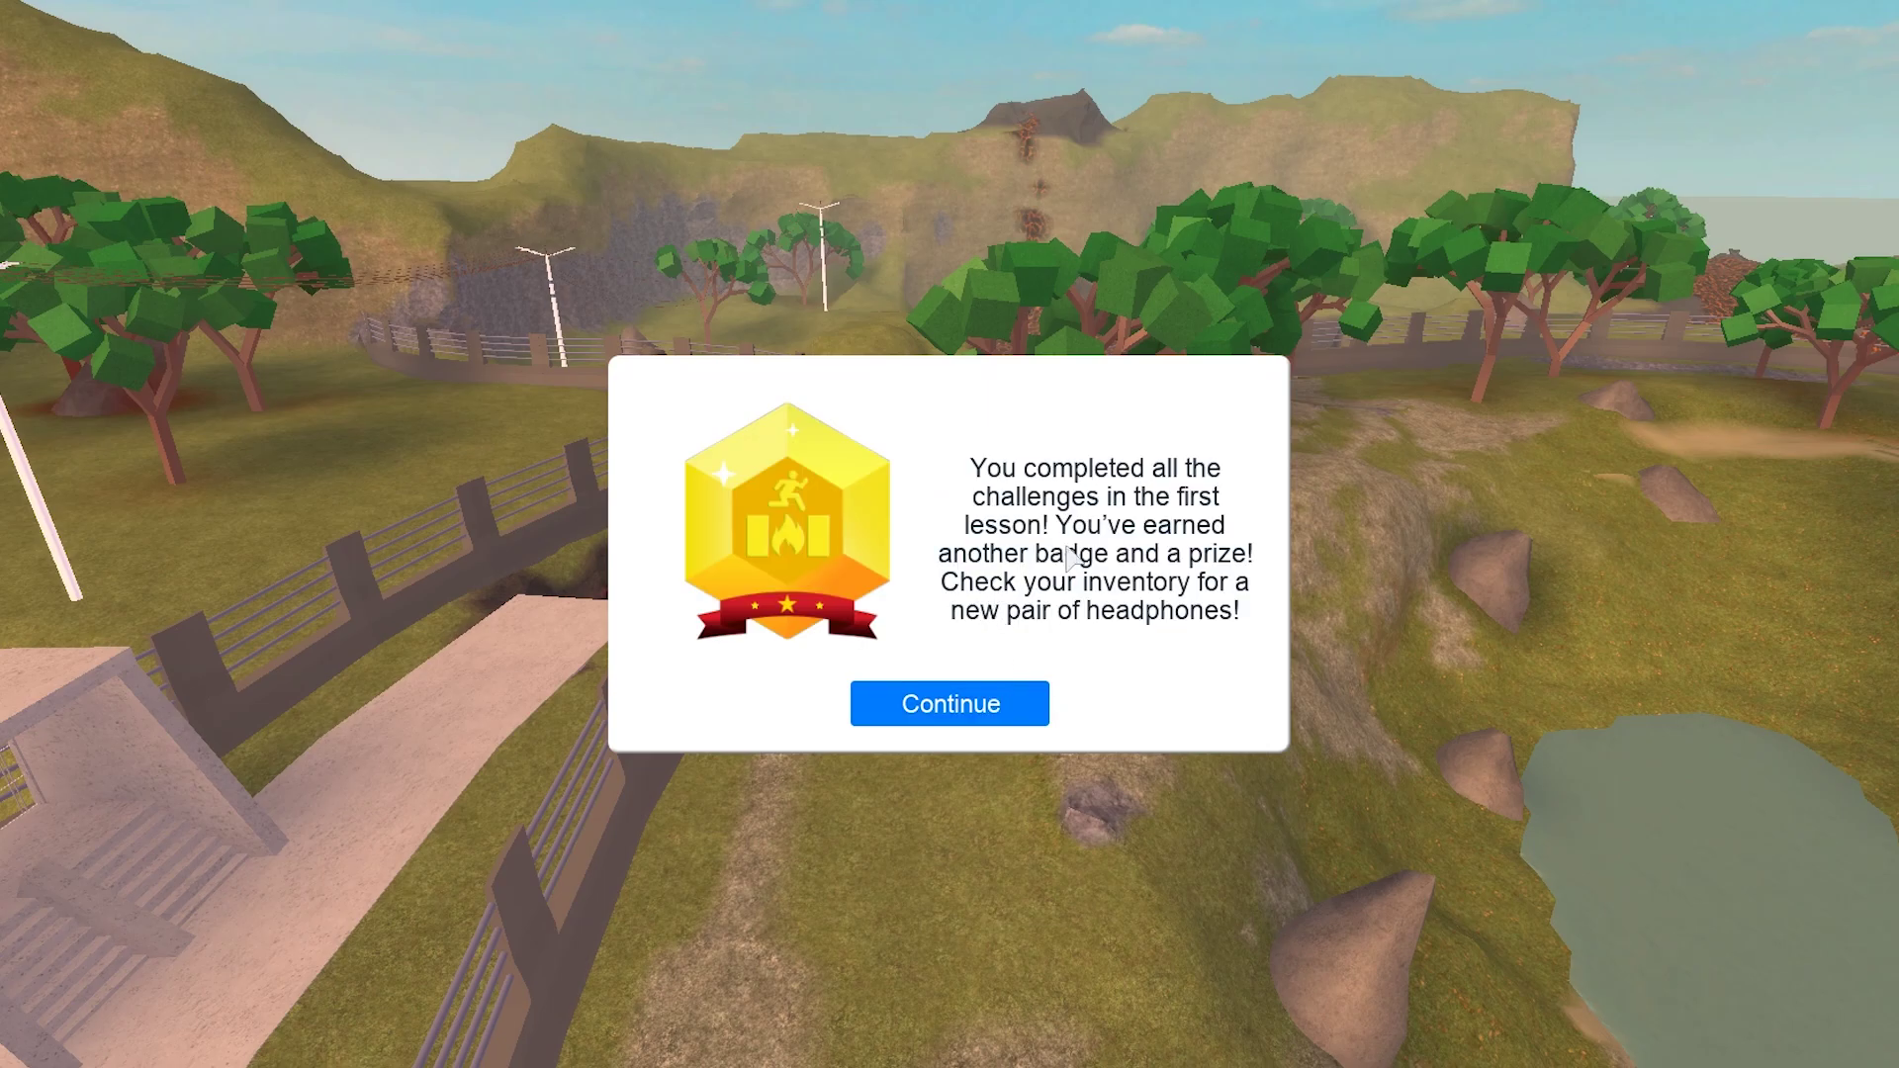
left_click(977, 700)
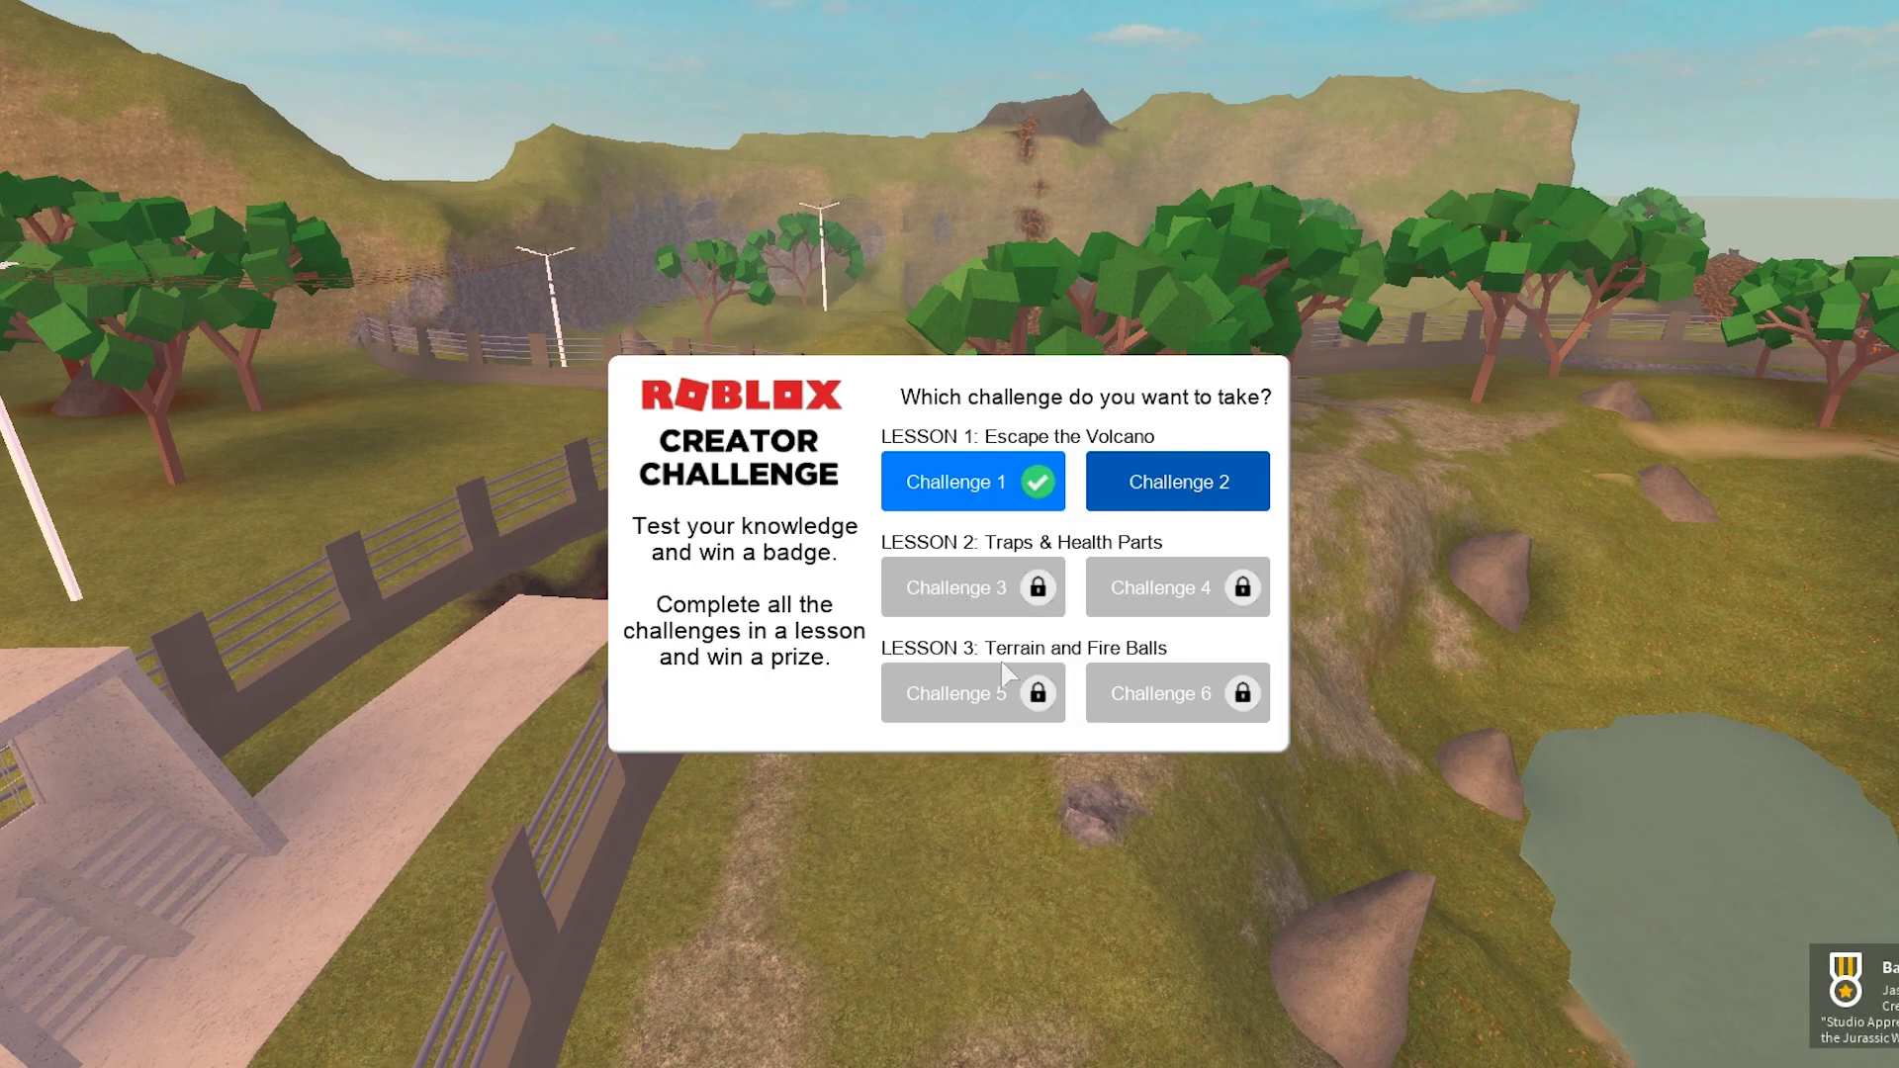
left_click(1012, 574)
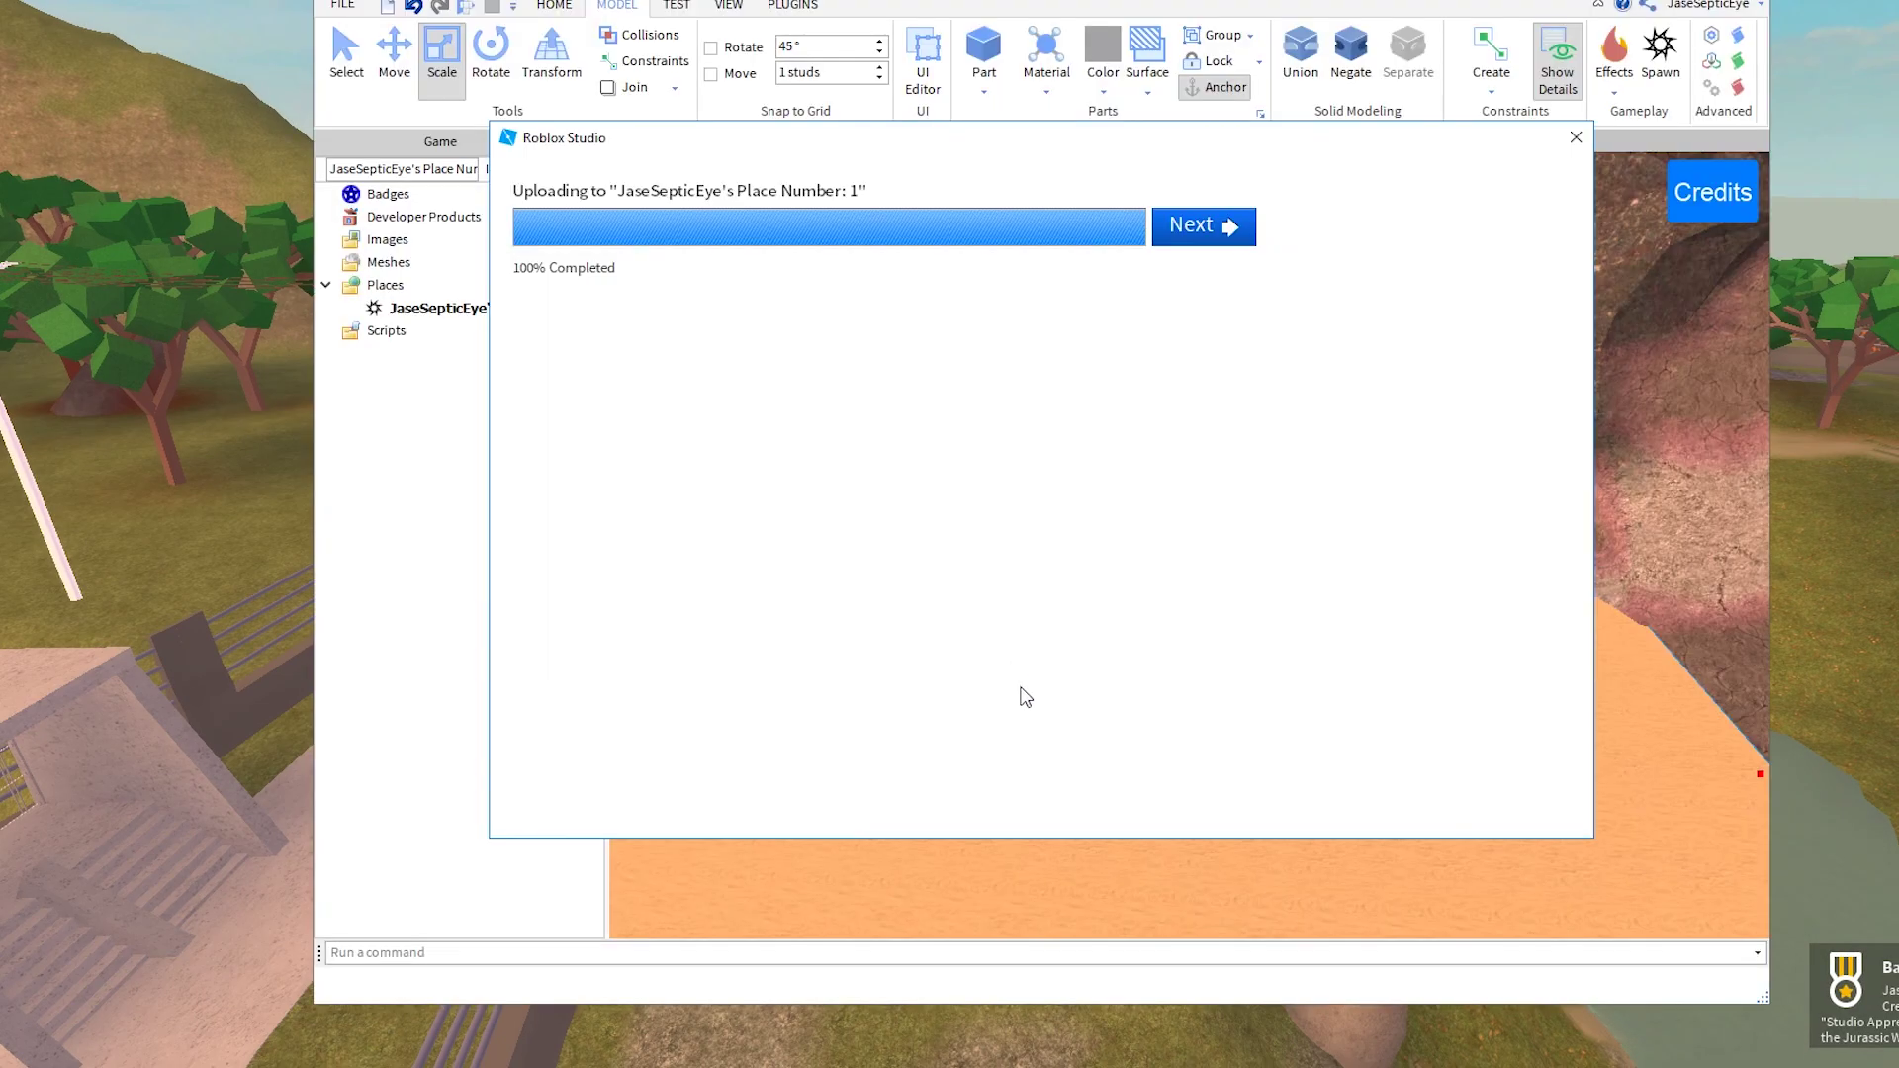
Finish publishing the uploaded place in Roblox Studio and dismiss the sharing and monetization options.
left_click(1215, 224)
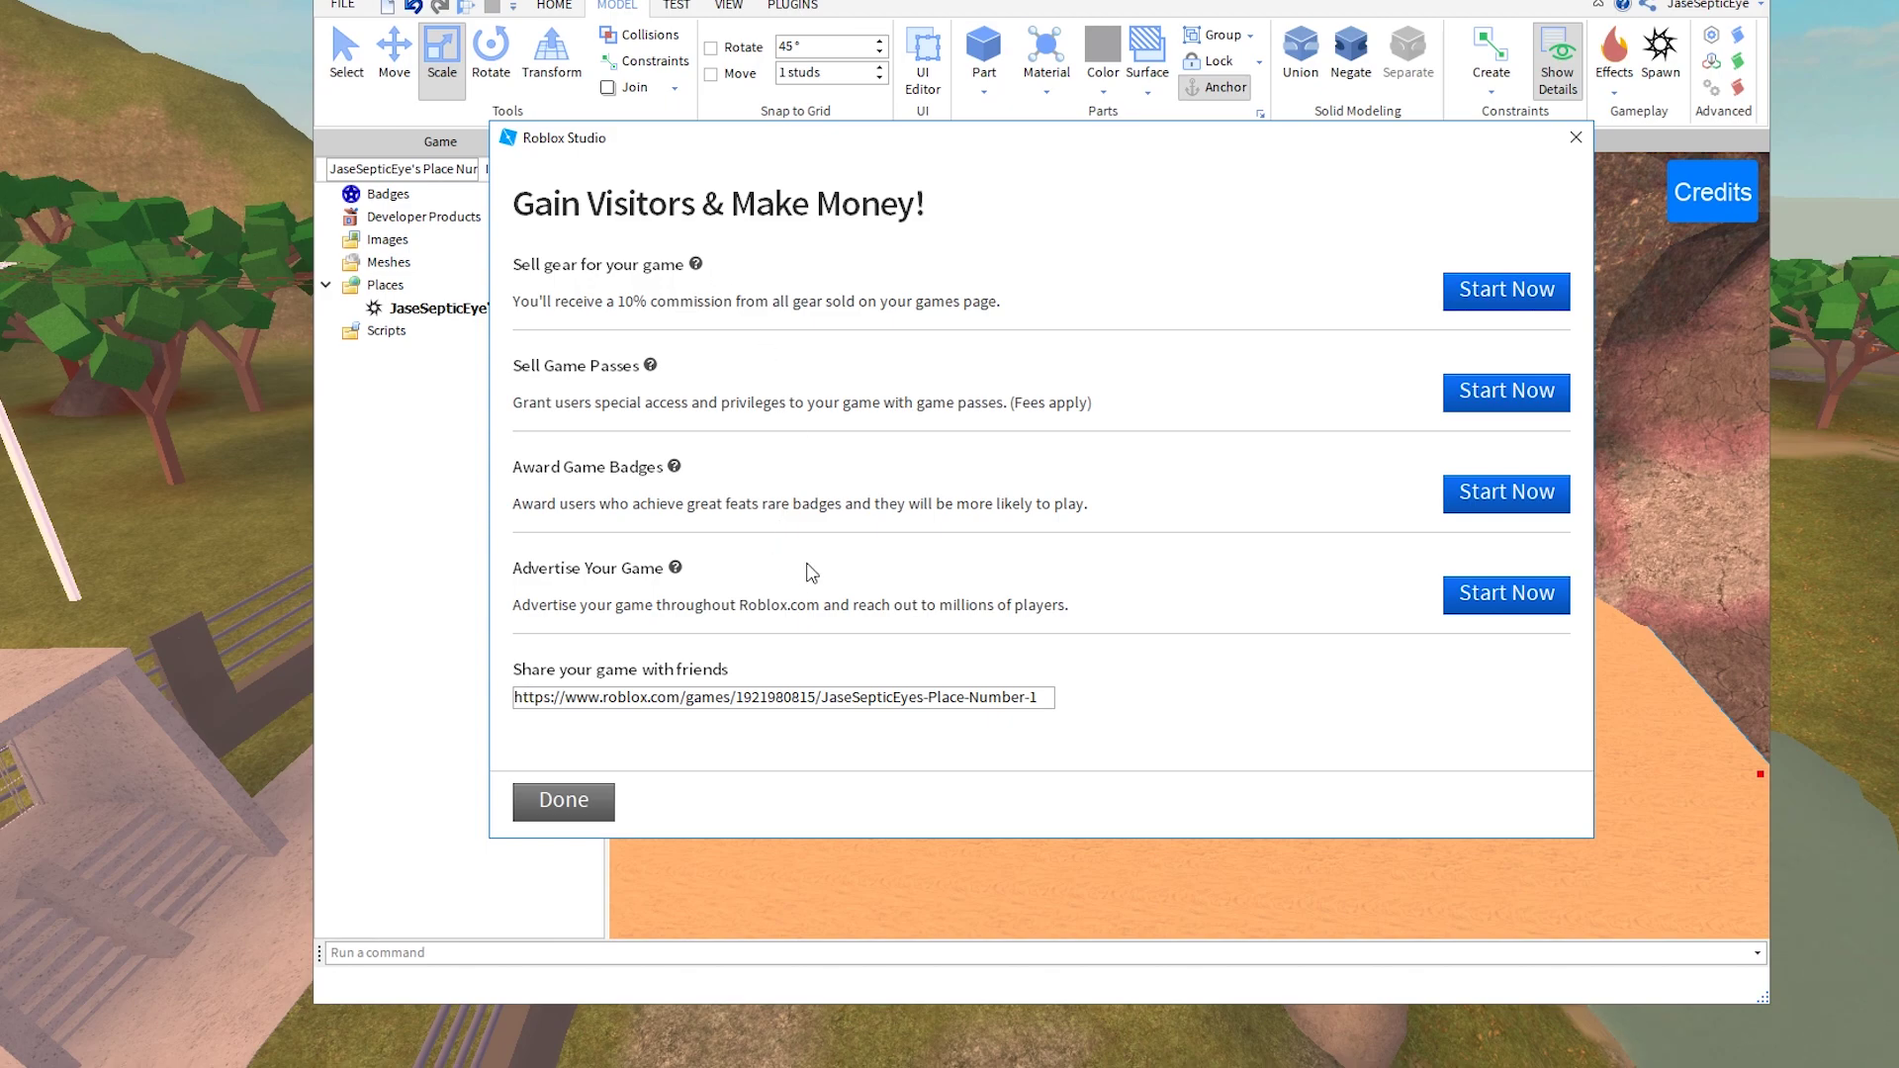
left_click(592, 807)
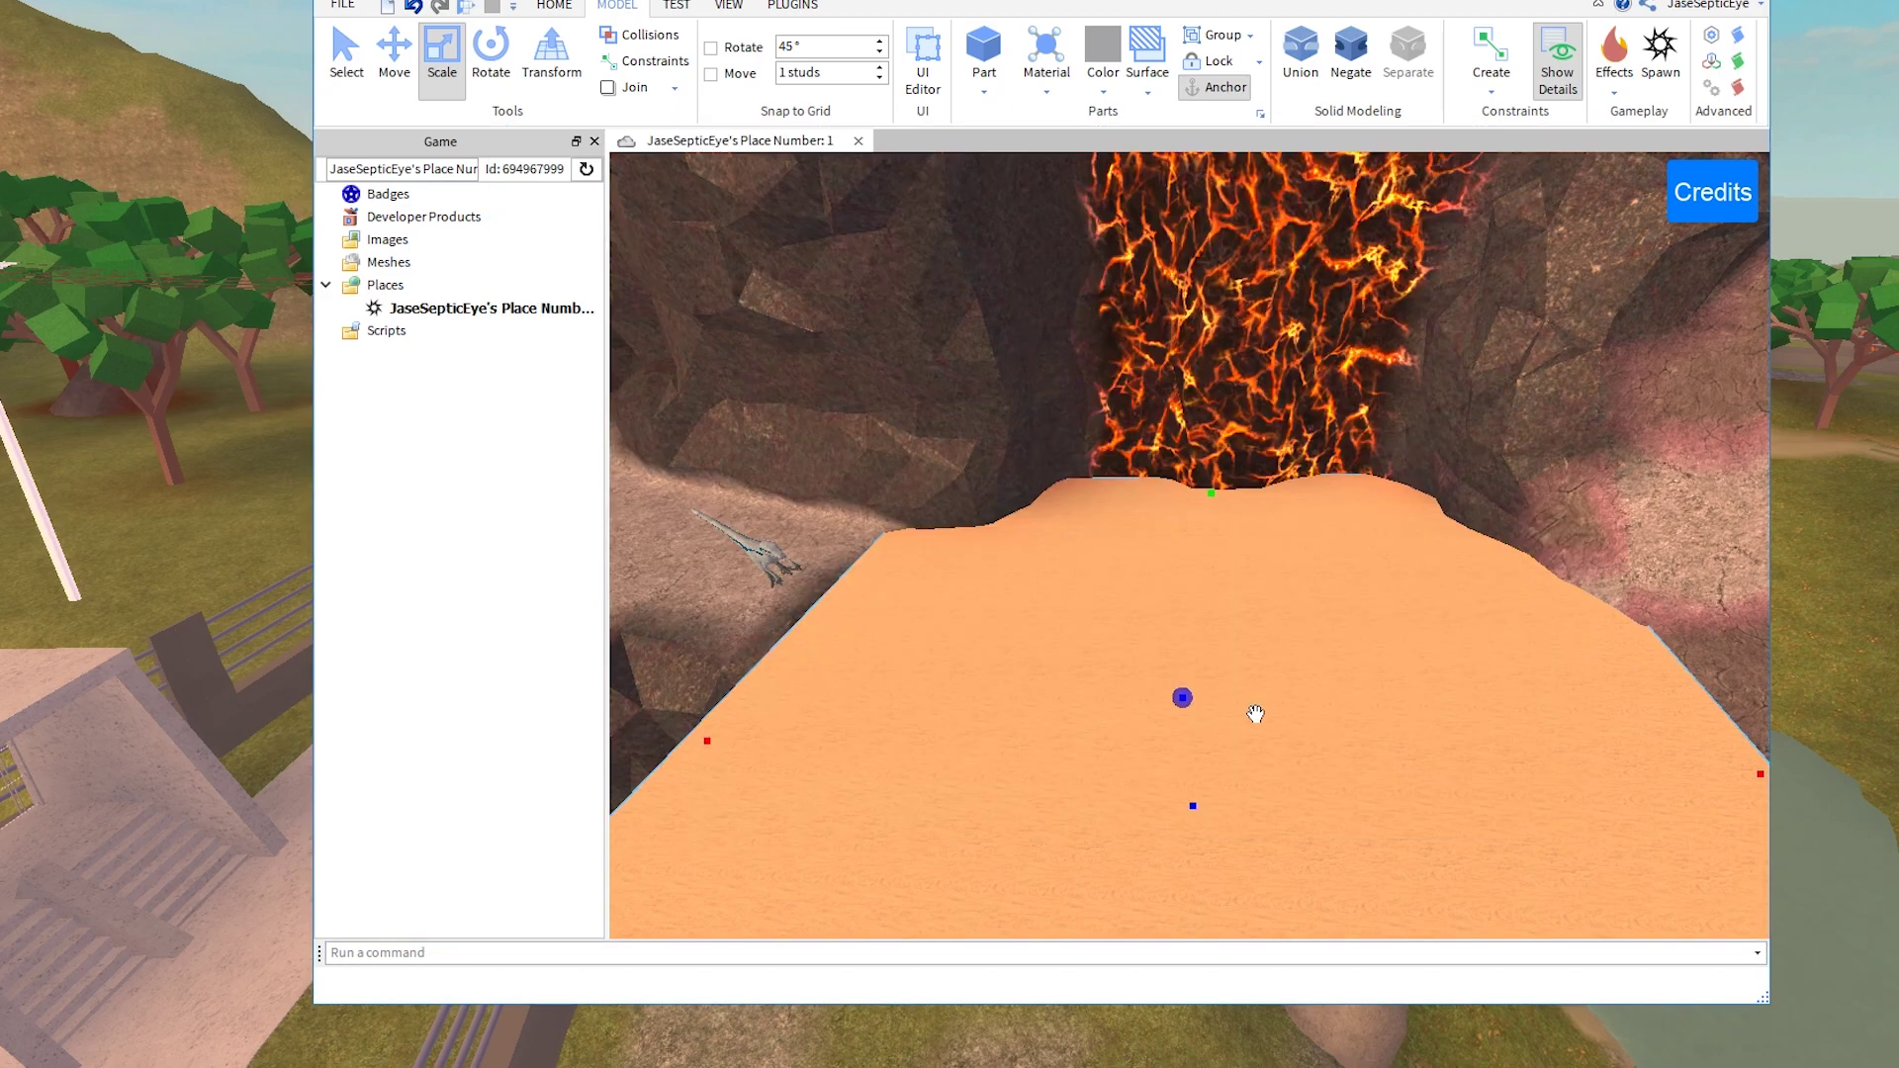
scroll(1252, 727, "down", 3)
scroll(1294, 738, "down", 3)
right_click_drag(1296, 738, 1234, 726)
key("w")
key("a")
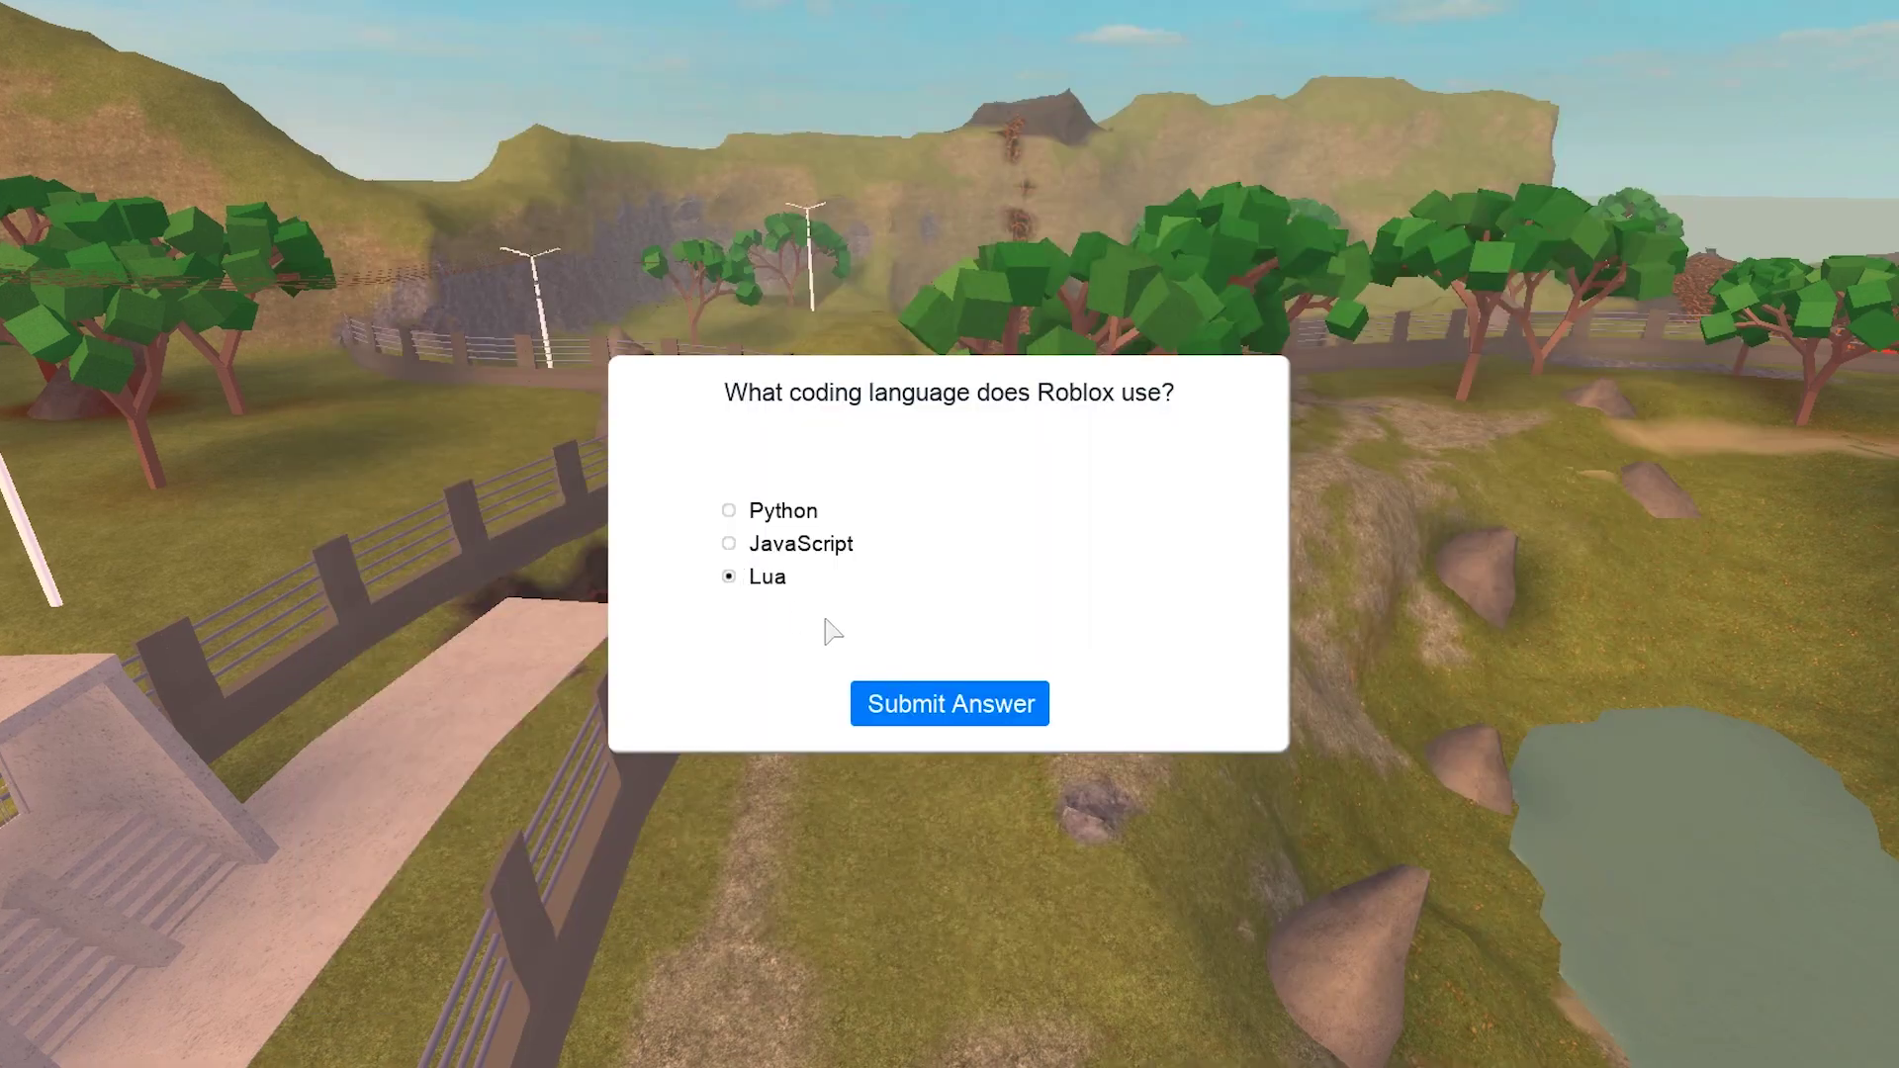
In the Challenge 3 quiz, submit Lua as Roblox's coding language and Play as the way to test a script.
left_click(893, 697)
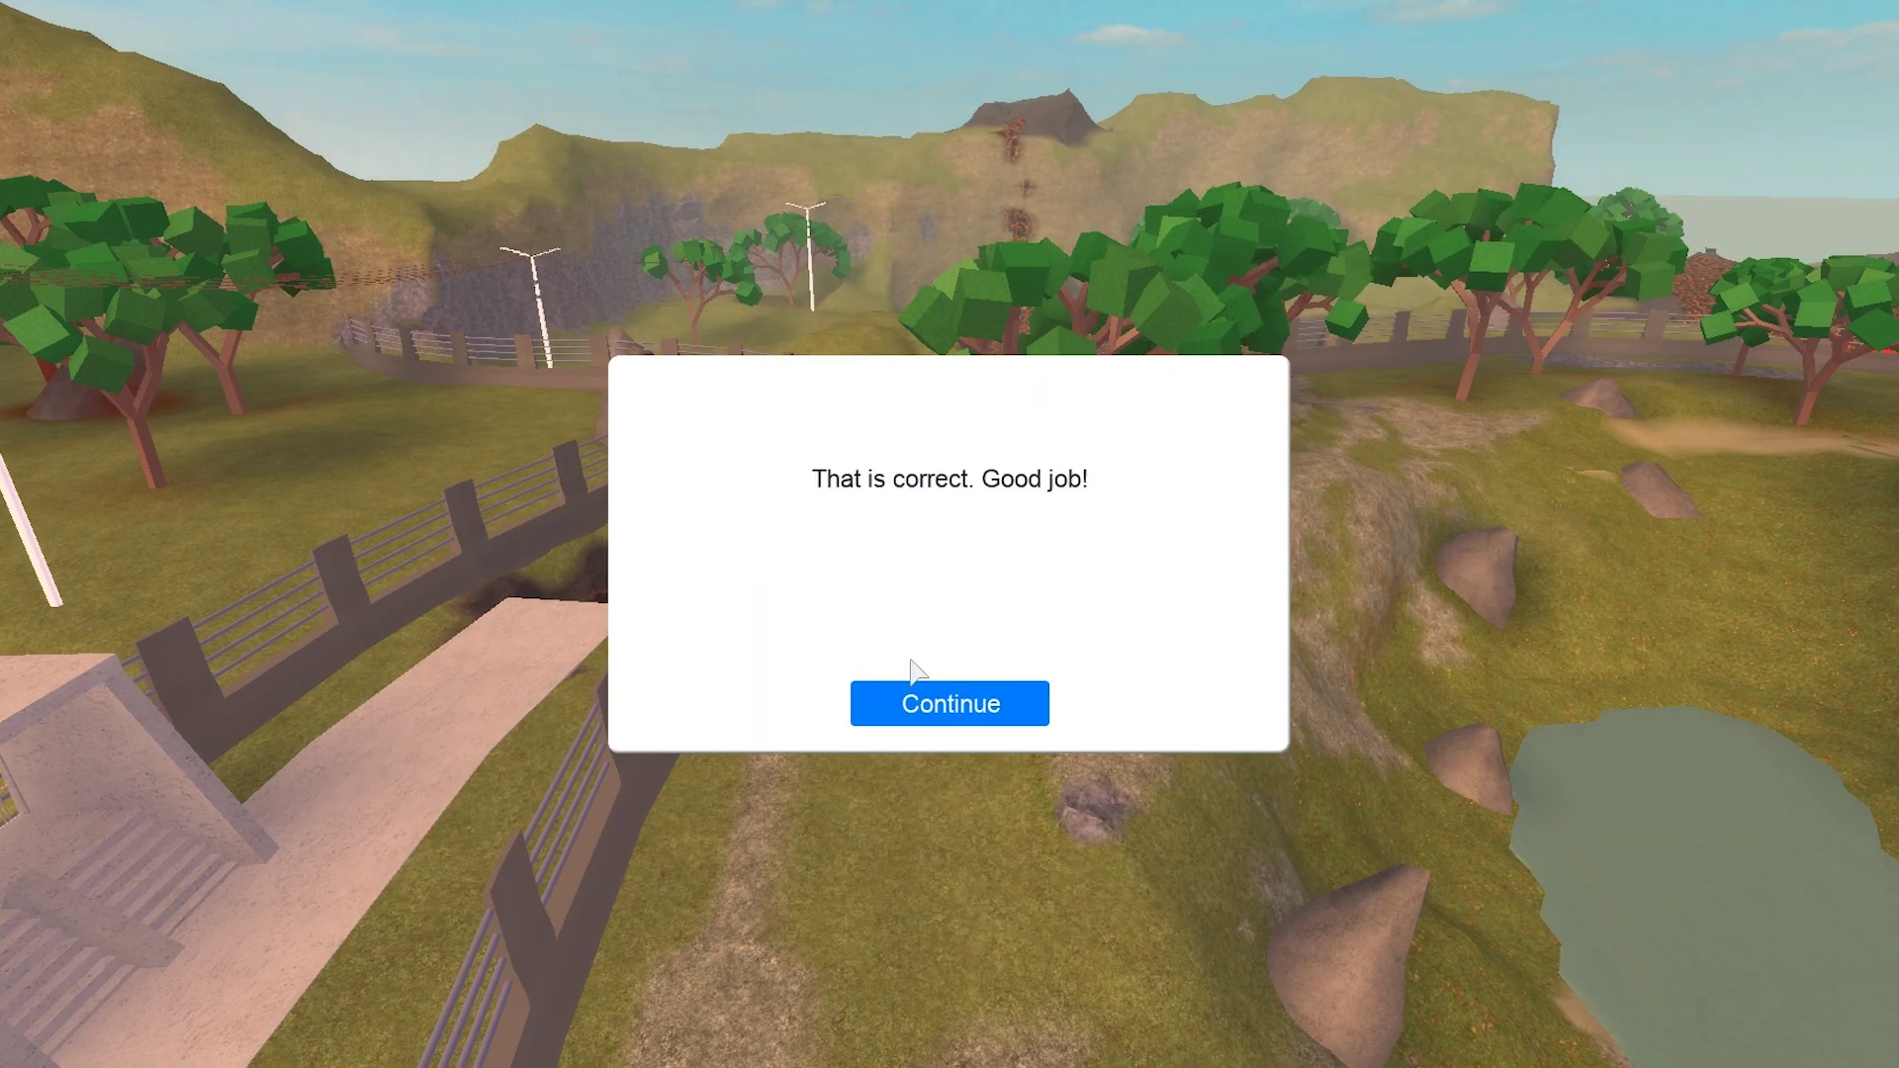
left_click(905, 692)
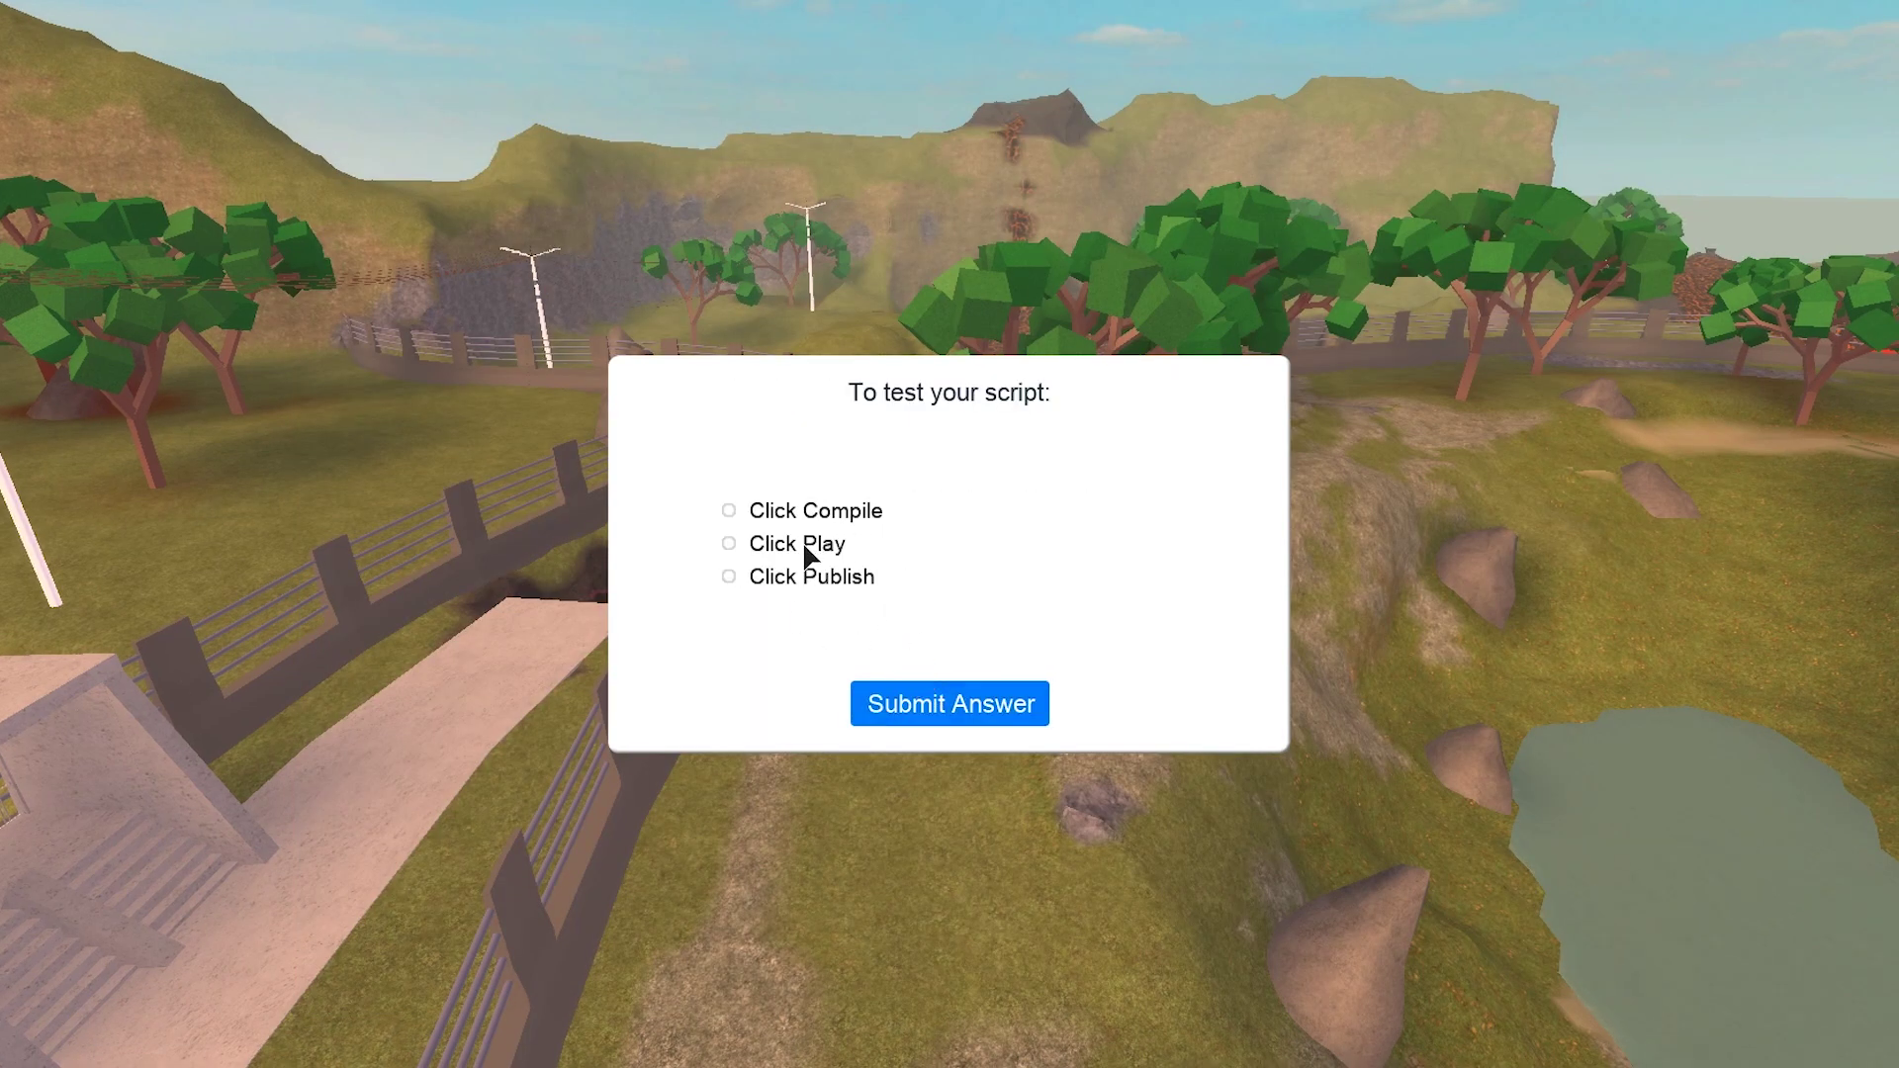
left_click(896, 688)
left_click(937, 703)
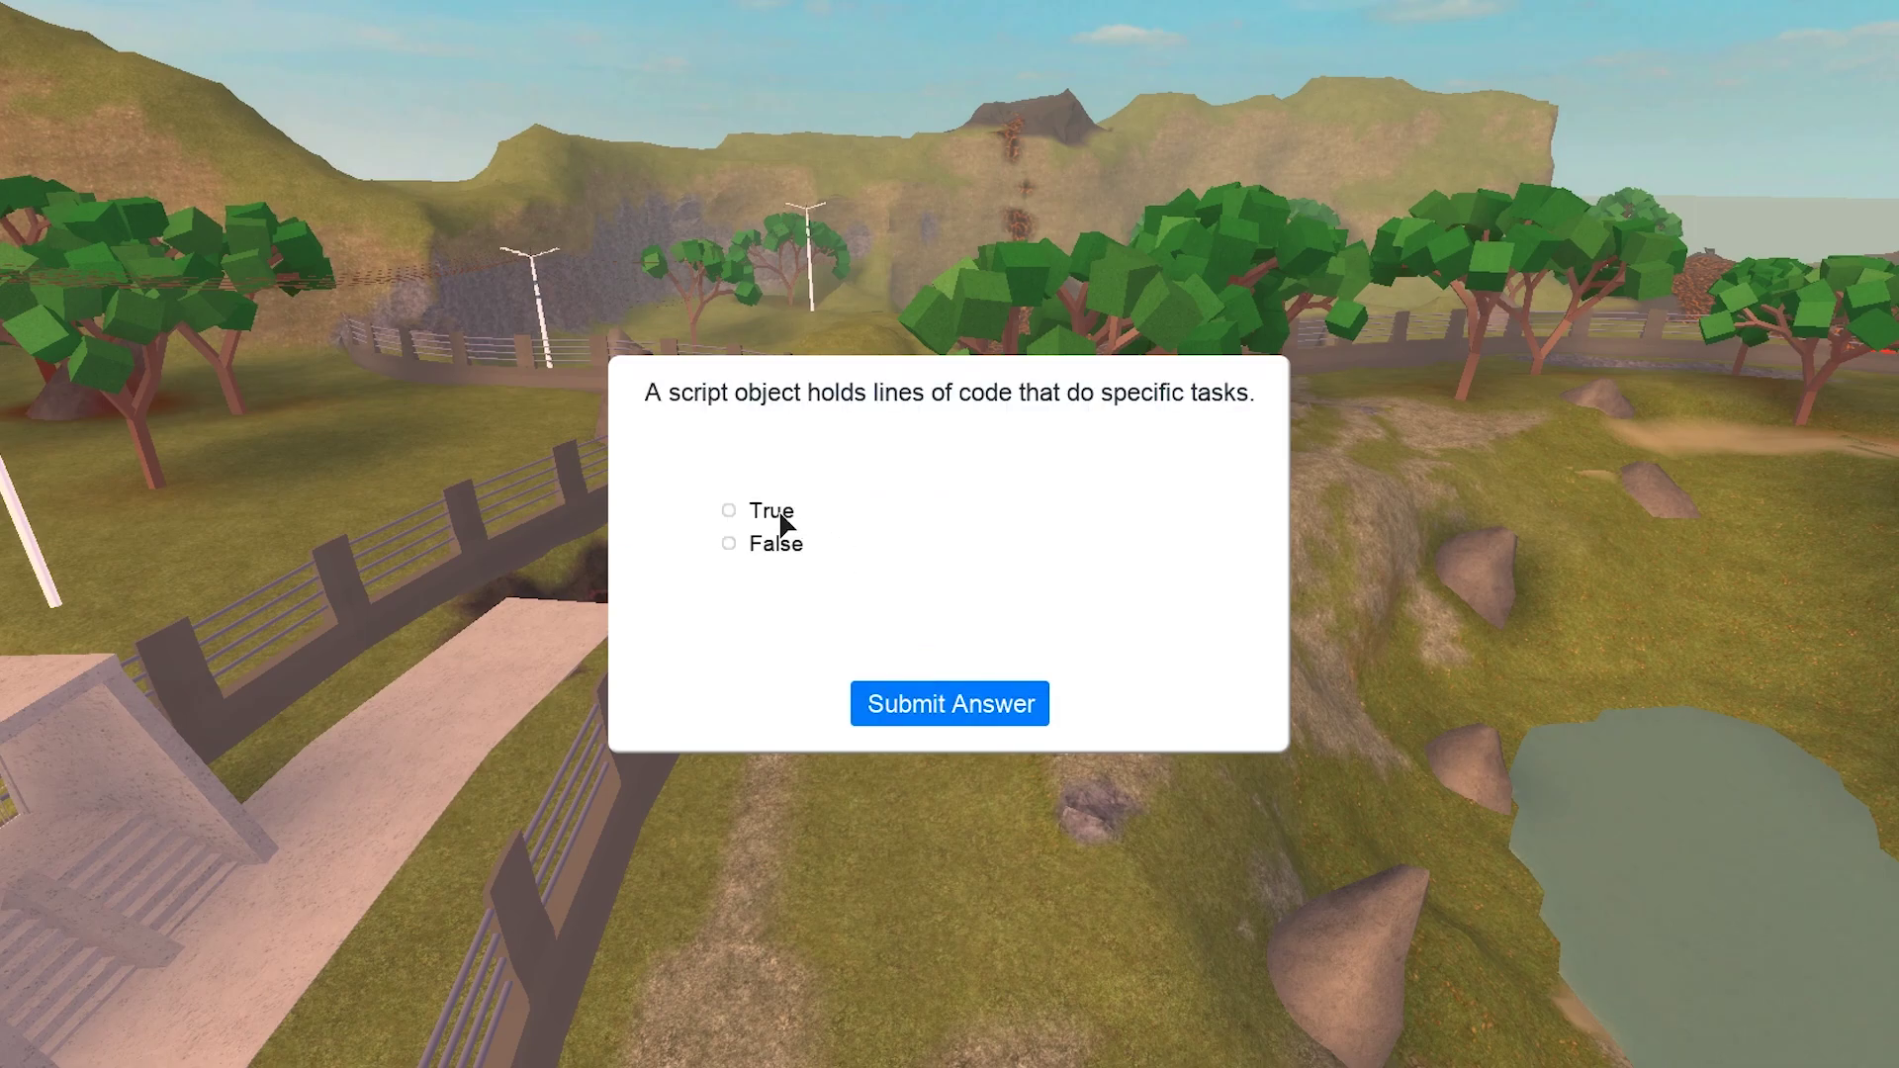
Submit True for a script object holding lines of code that do specific tasks, and continue to the challenge list.
left_click(916, 714)
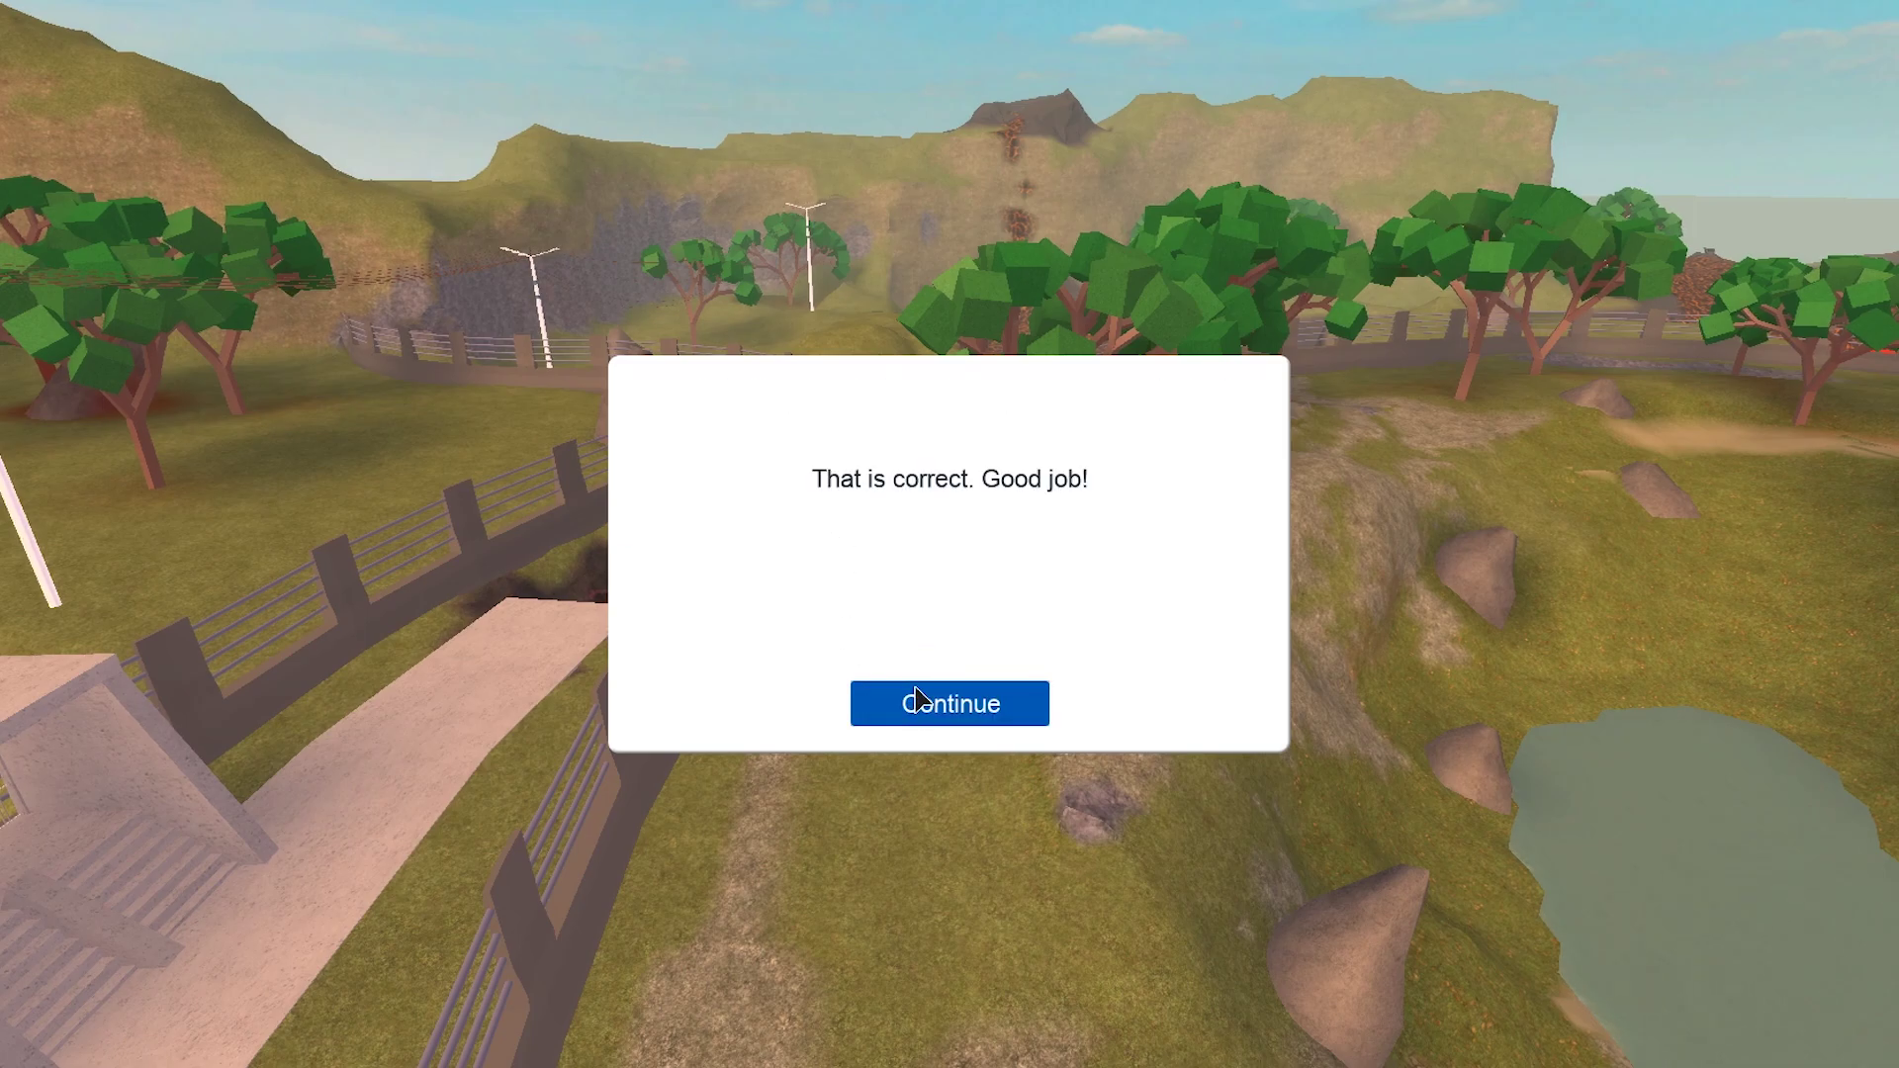
left_click(862, 703)
left_click(989, 703)
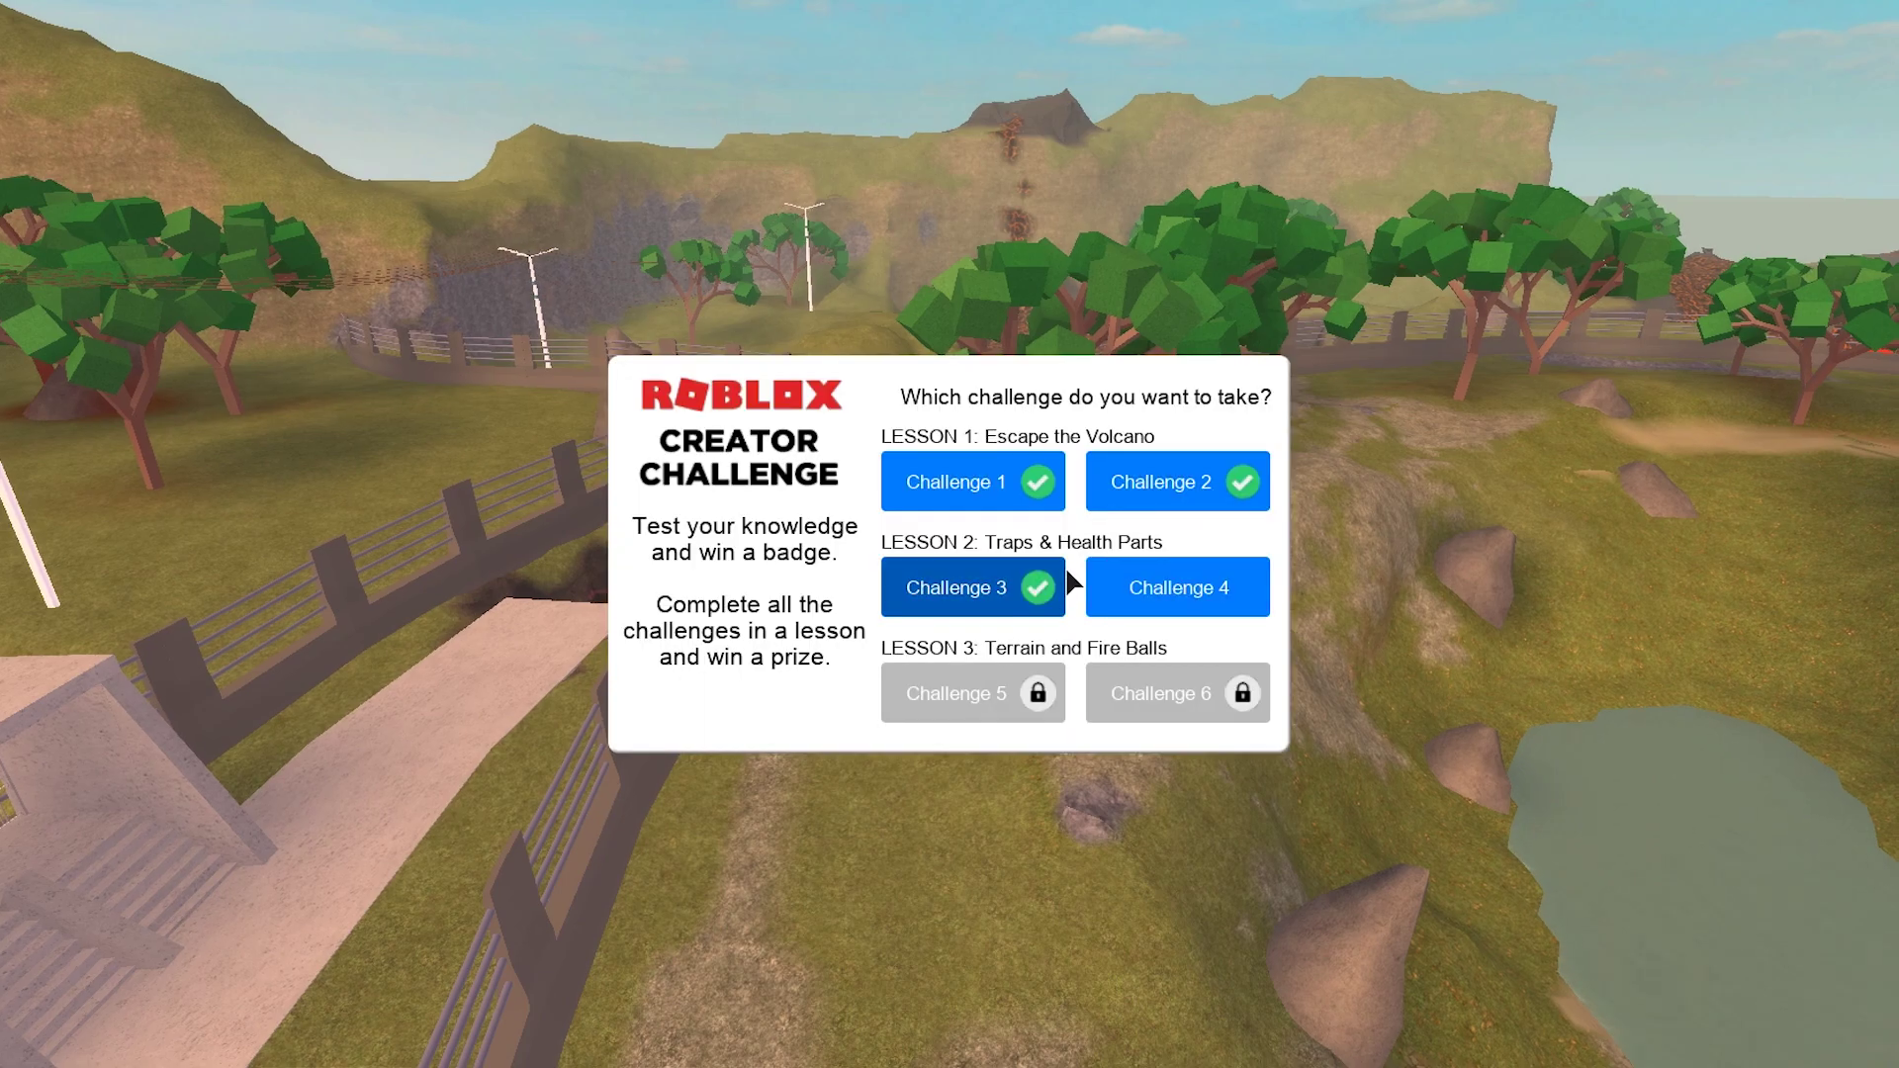
Start Challenge 4 of Lesson 2 and submit "What part a script is attached to" for the number type variables question.
left_click(1177, 582)
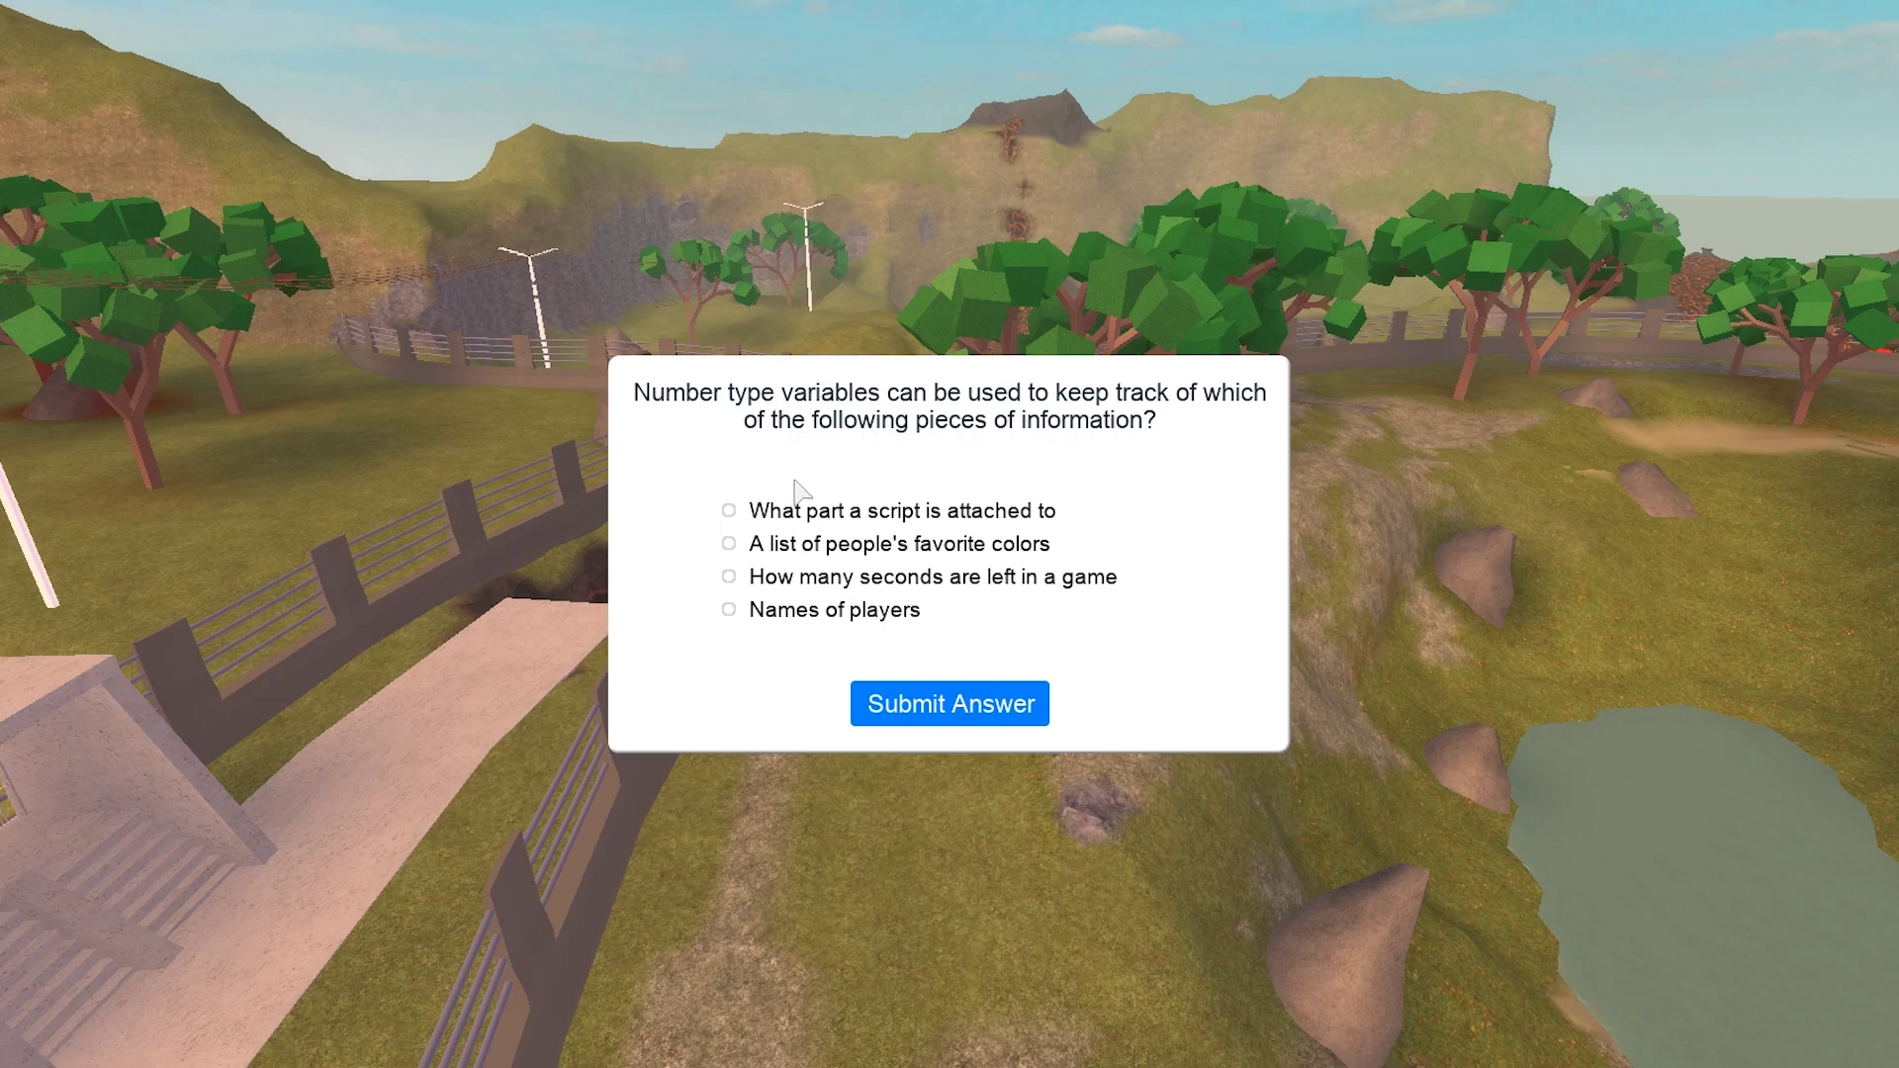
left_click(829, 522)
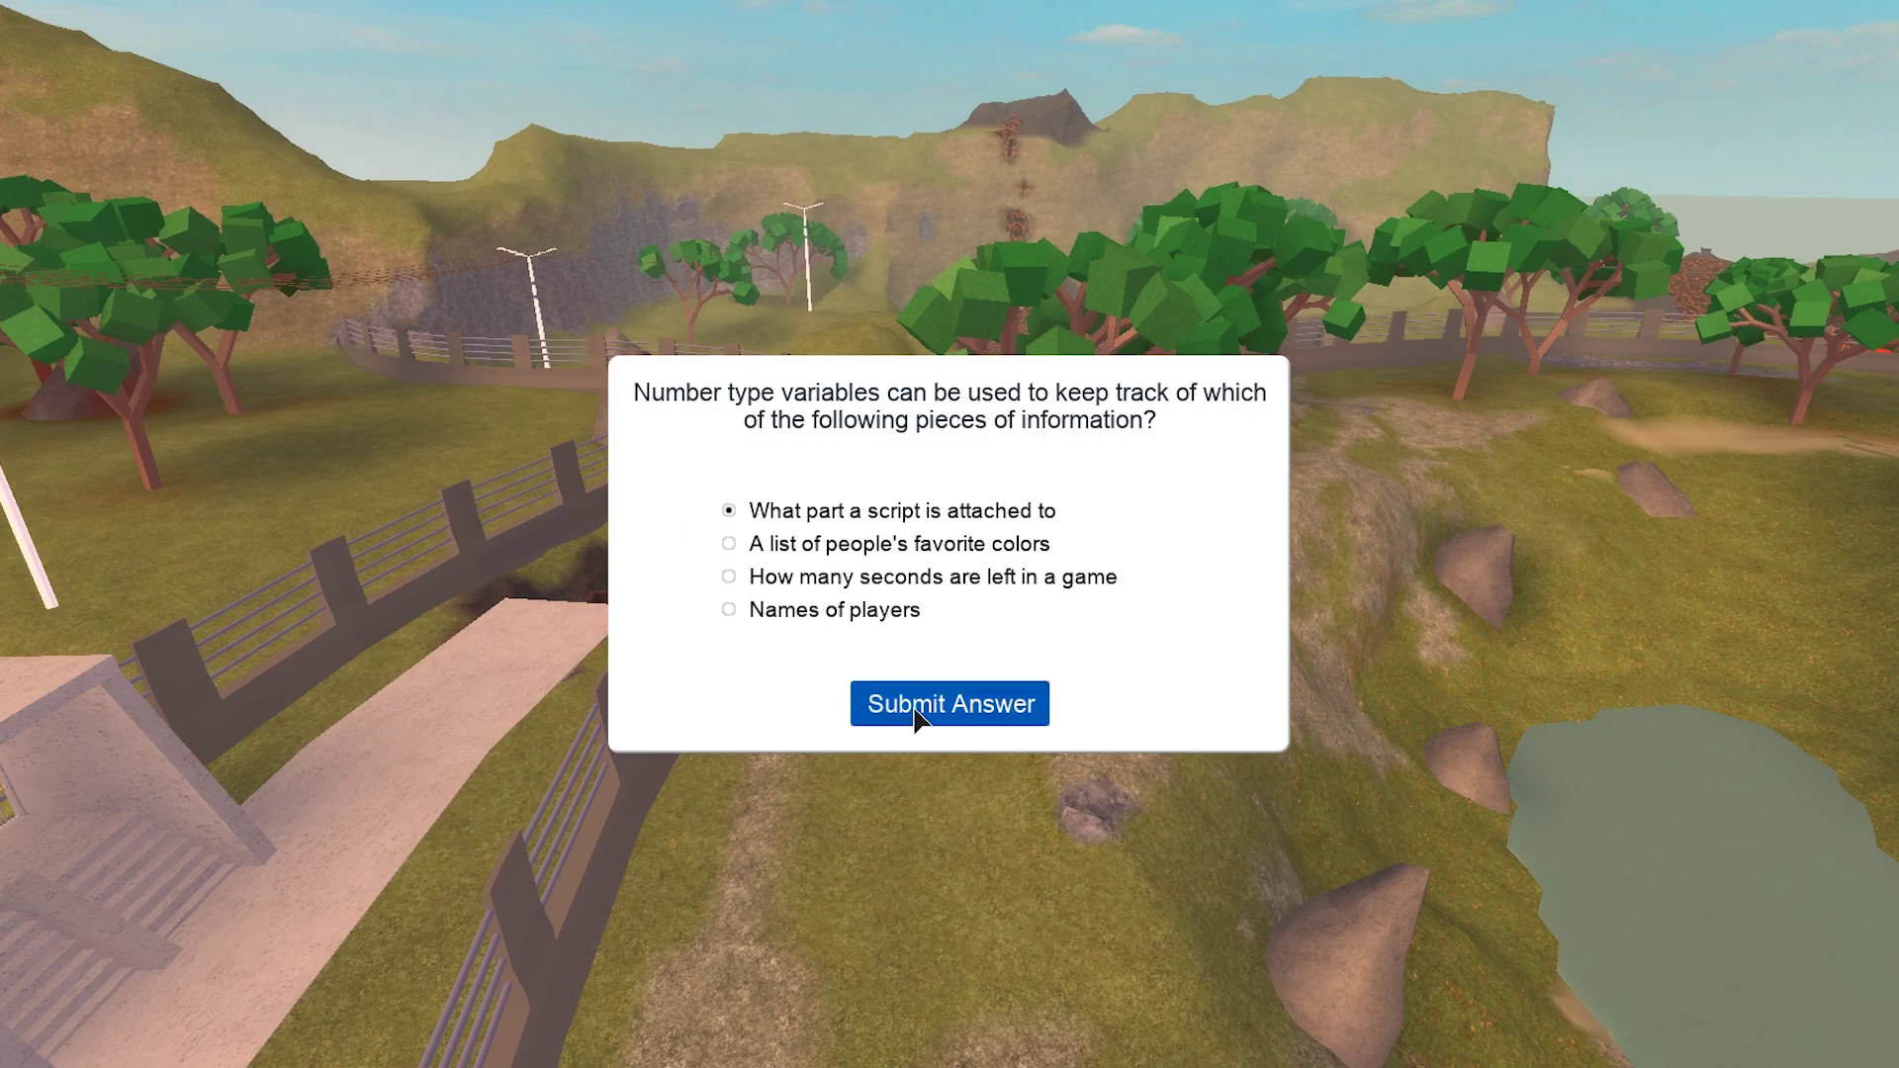
left_click(920, 714)
left_click(945, 704)
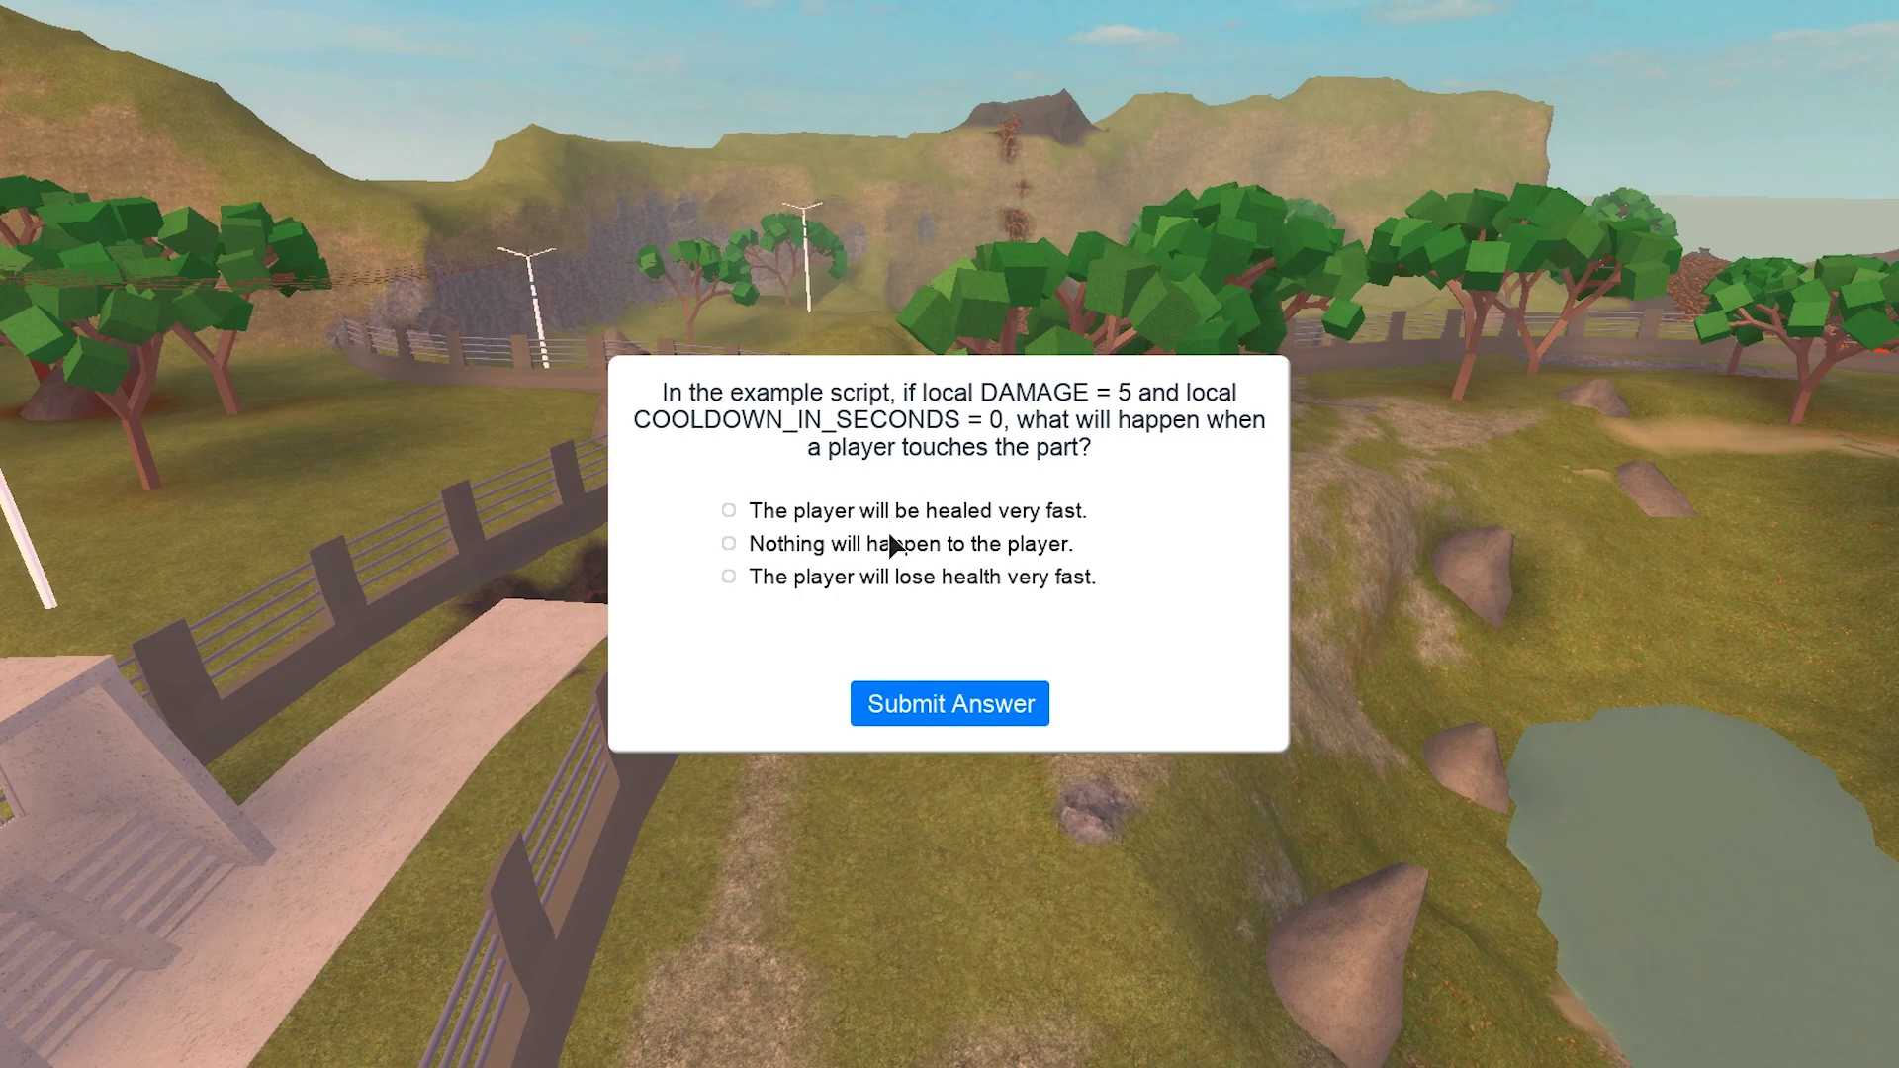
Submit "The player will lose health very fast" for the DAMAGE = 5 and COOLDOWN_IN_SECONDS = 0 question and continue.
left_click(886, 576)
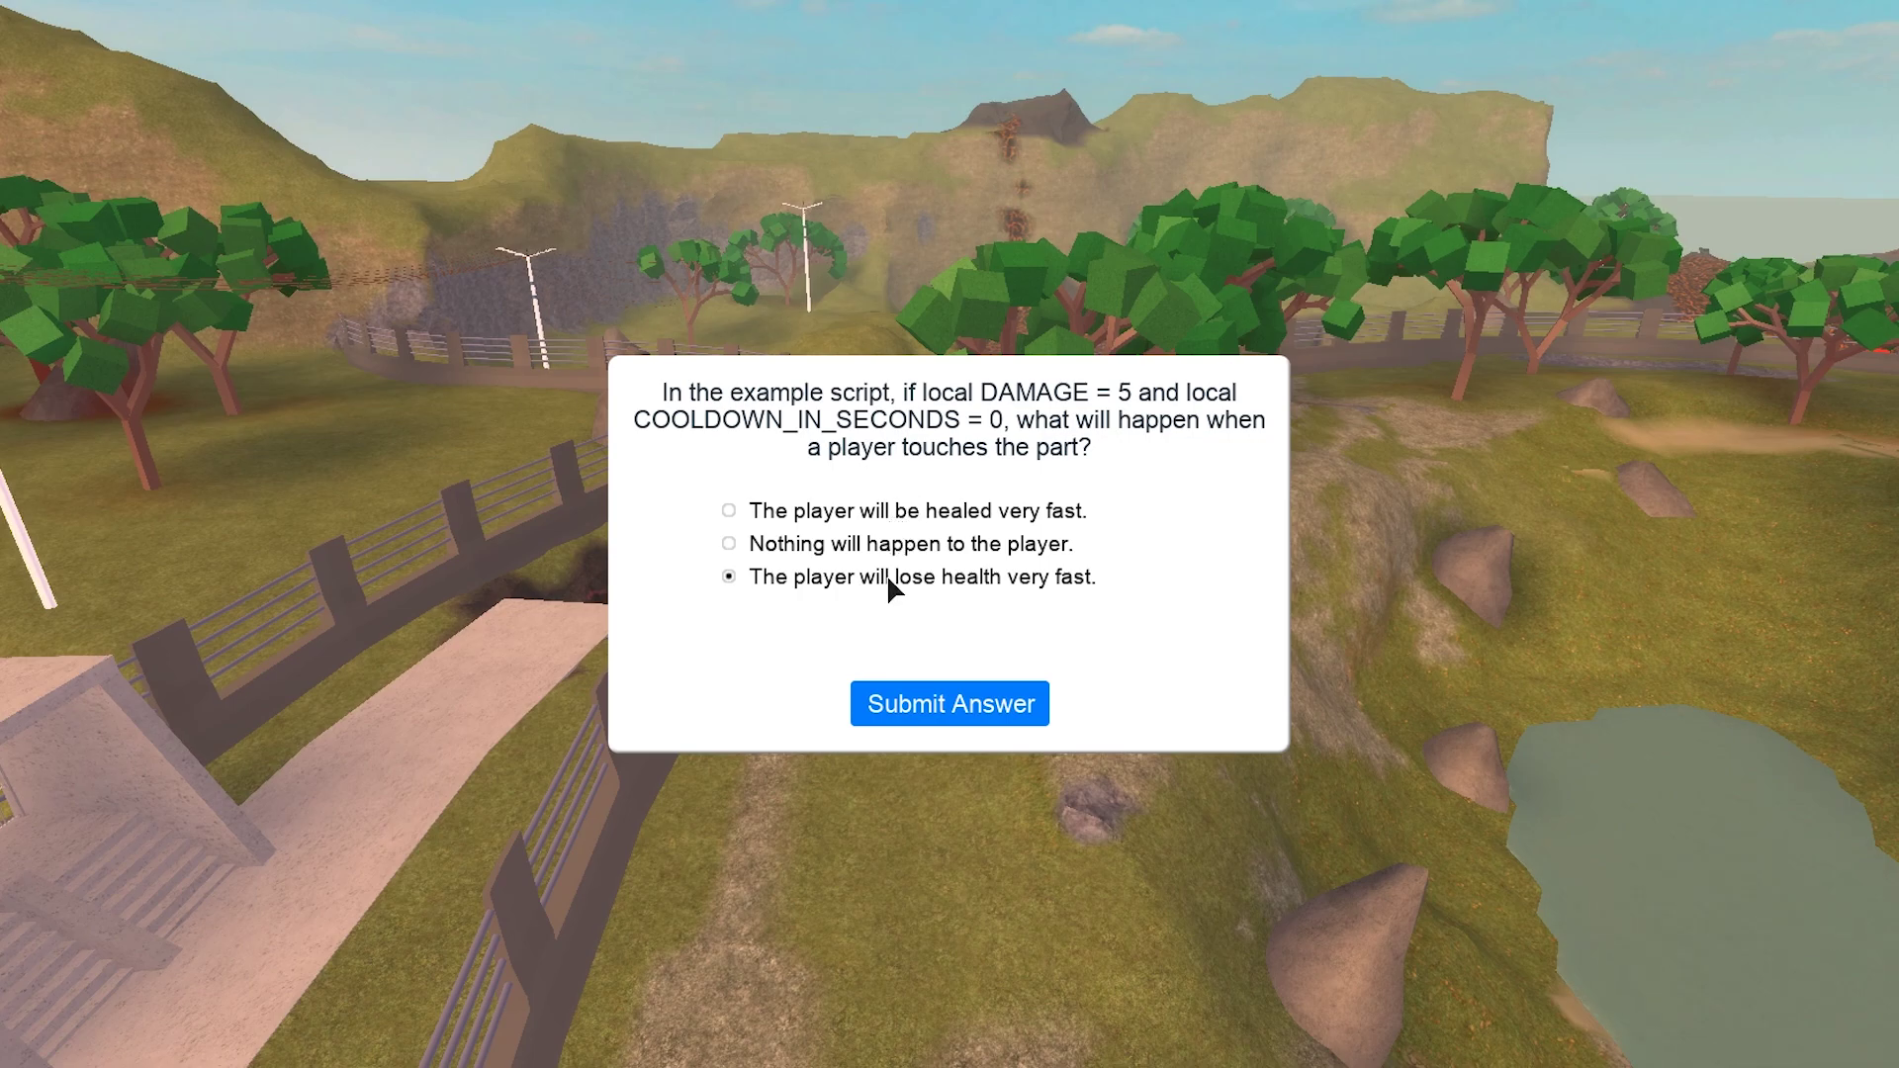
left_click(945, 710)
left_click(945, 710)
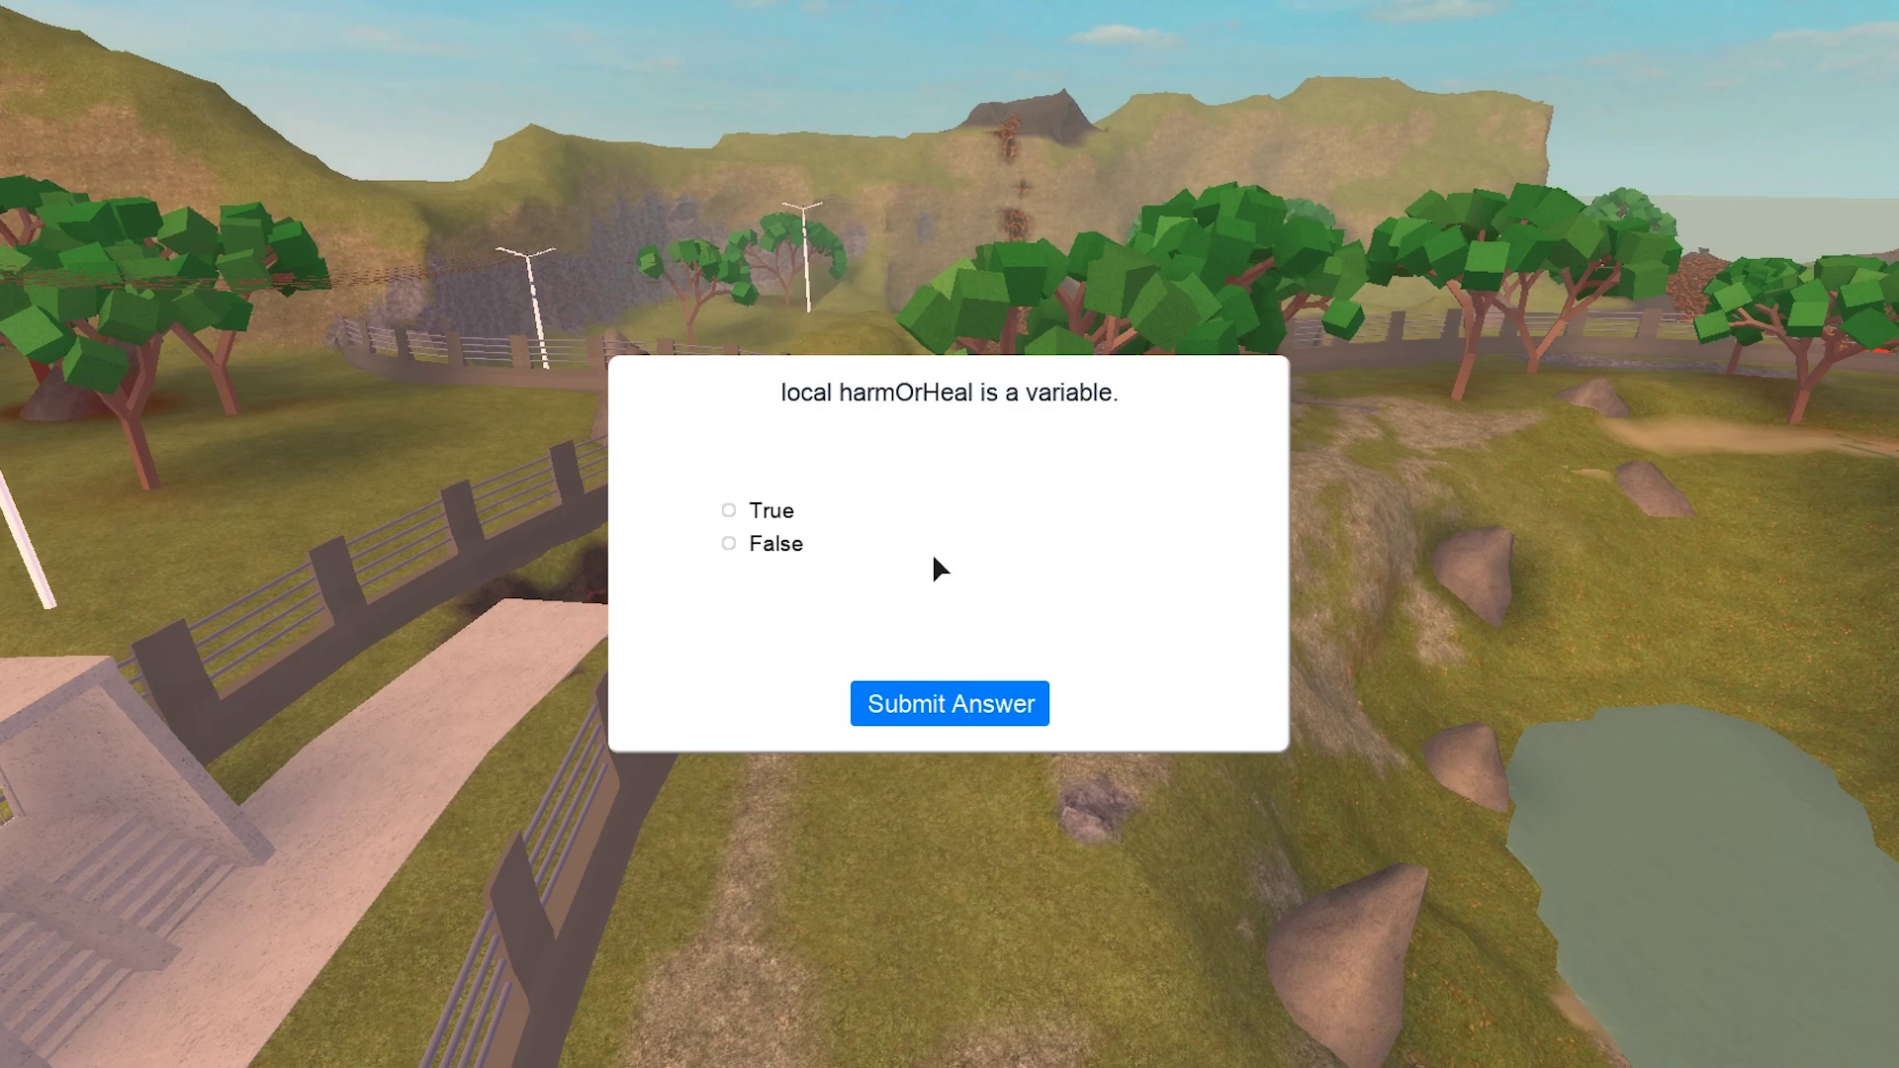
Submit True for local harmOrHeal being a variable and continue to the following question.
left_click(771, 516)
left_click(890, 690)
left_click(940, 698)
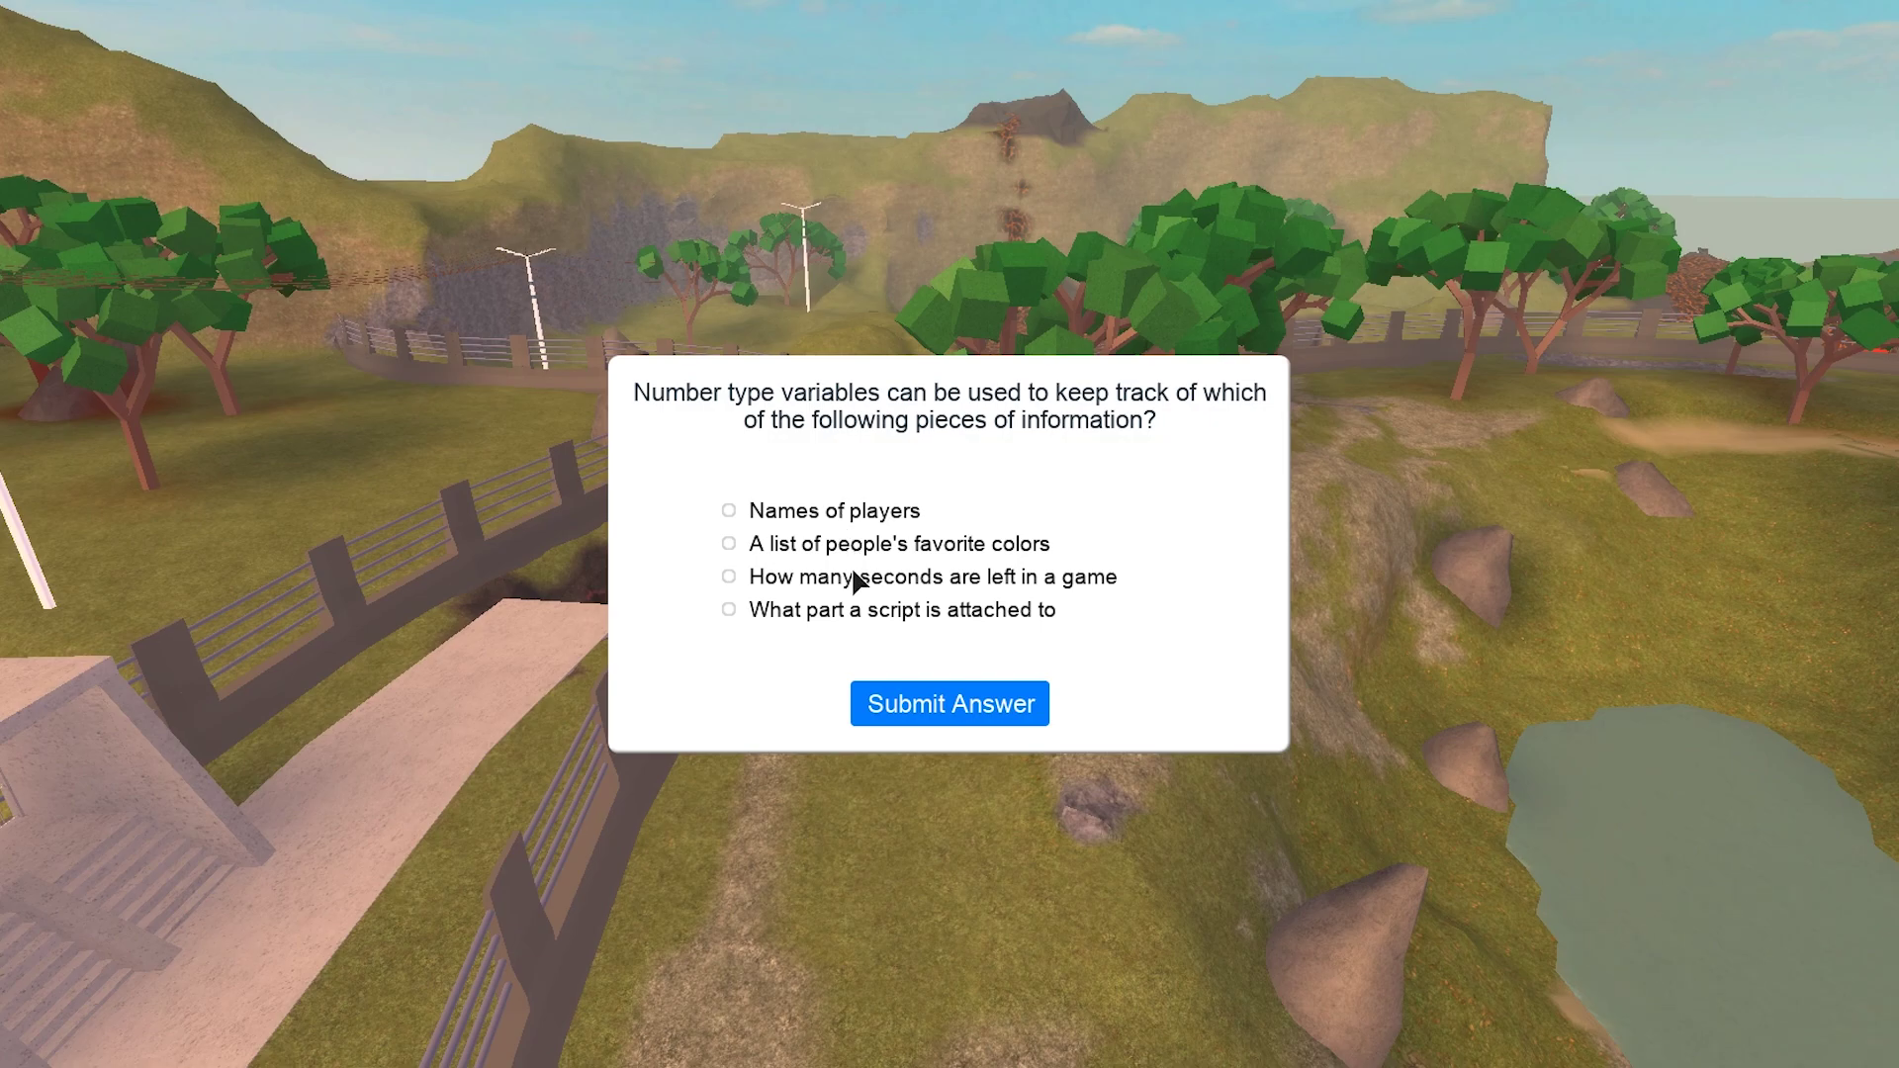
Answer the repeated number type variables question with "What part a script is attached to" and continue.
left_click(856, 610)
left_click(937, 717)
left_click(928, 714)
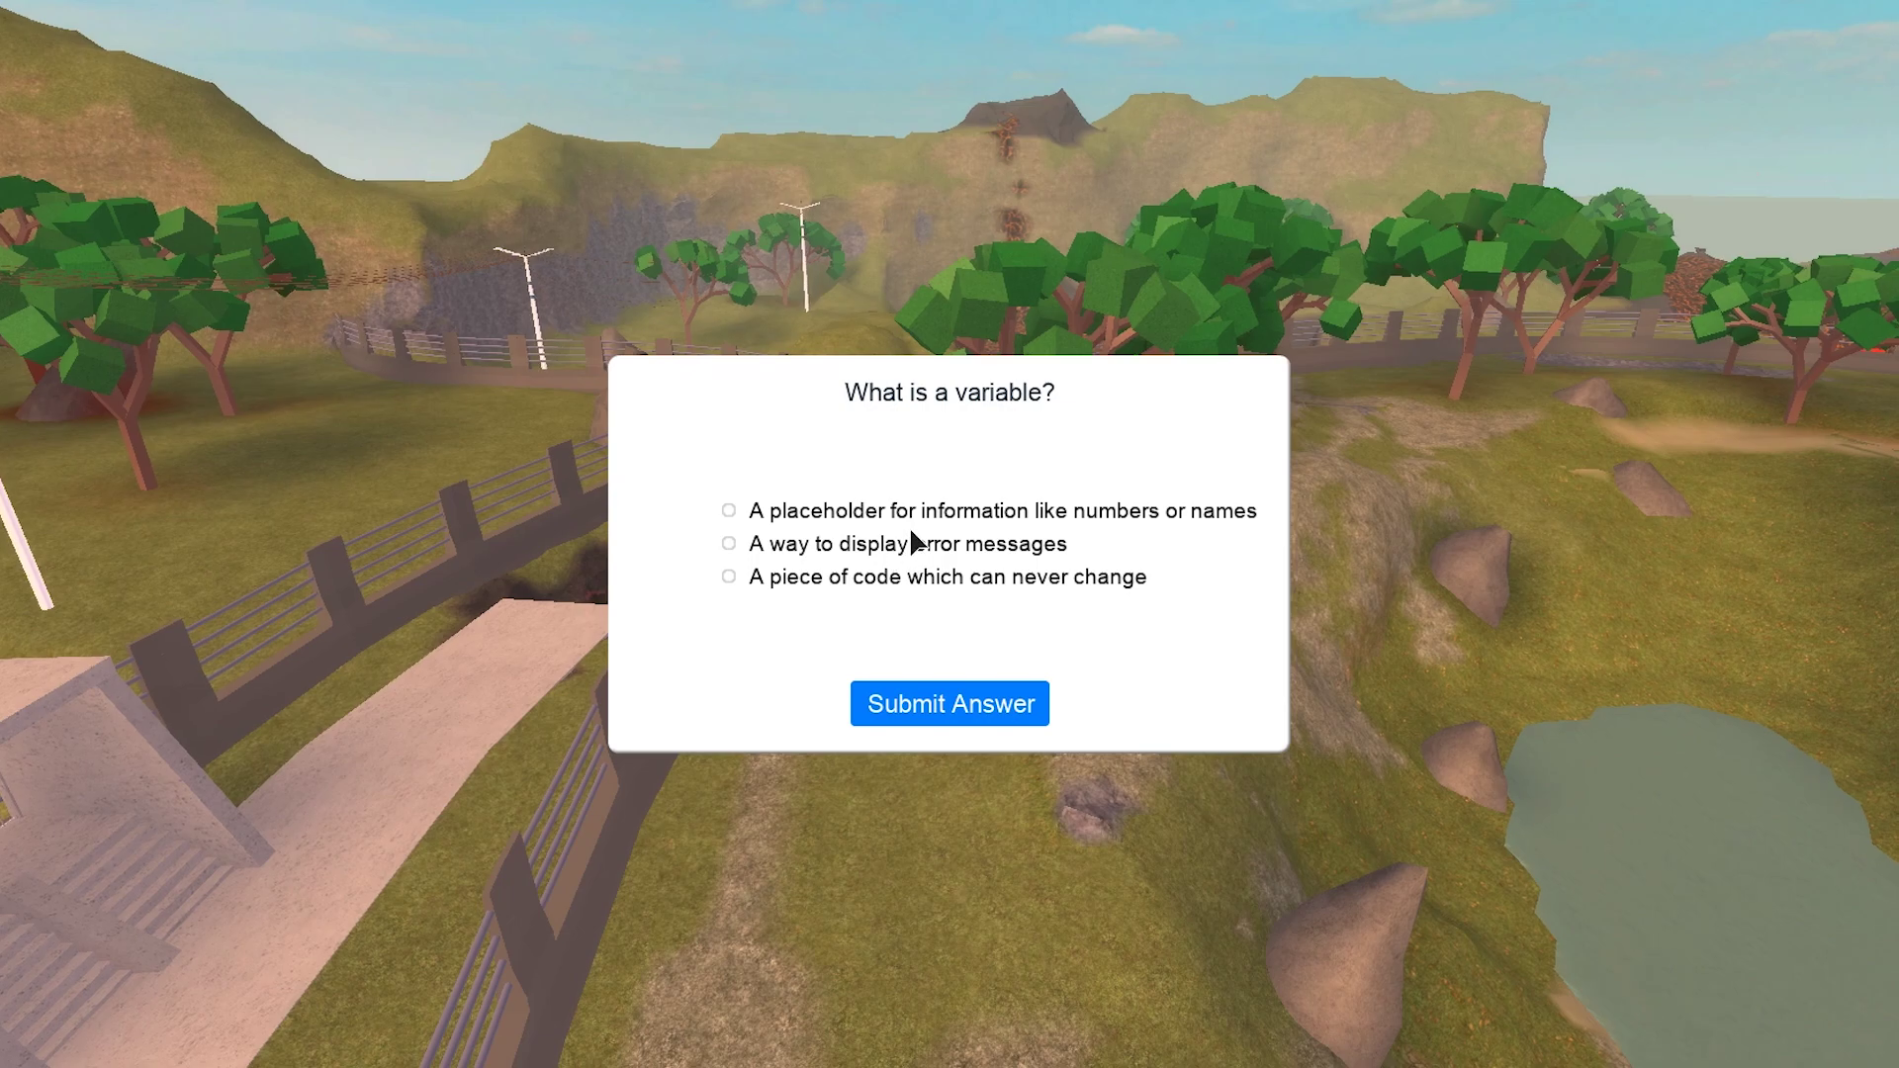
Submit "A placeholder for information like numbers or names" as the definition of a variable, and continue to the challenge list.
left_click(921, 515)
left_click(953, 698)
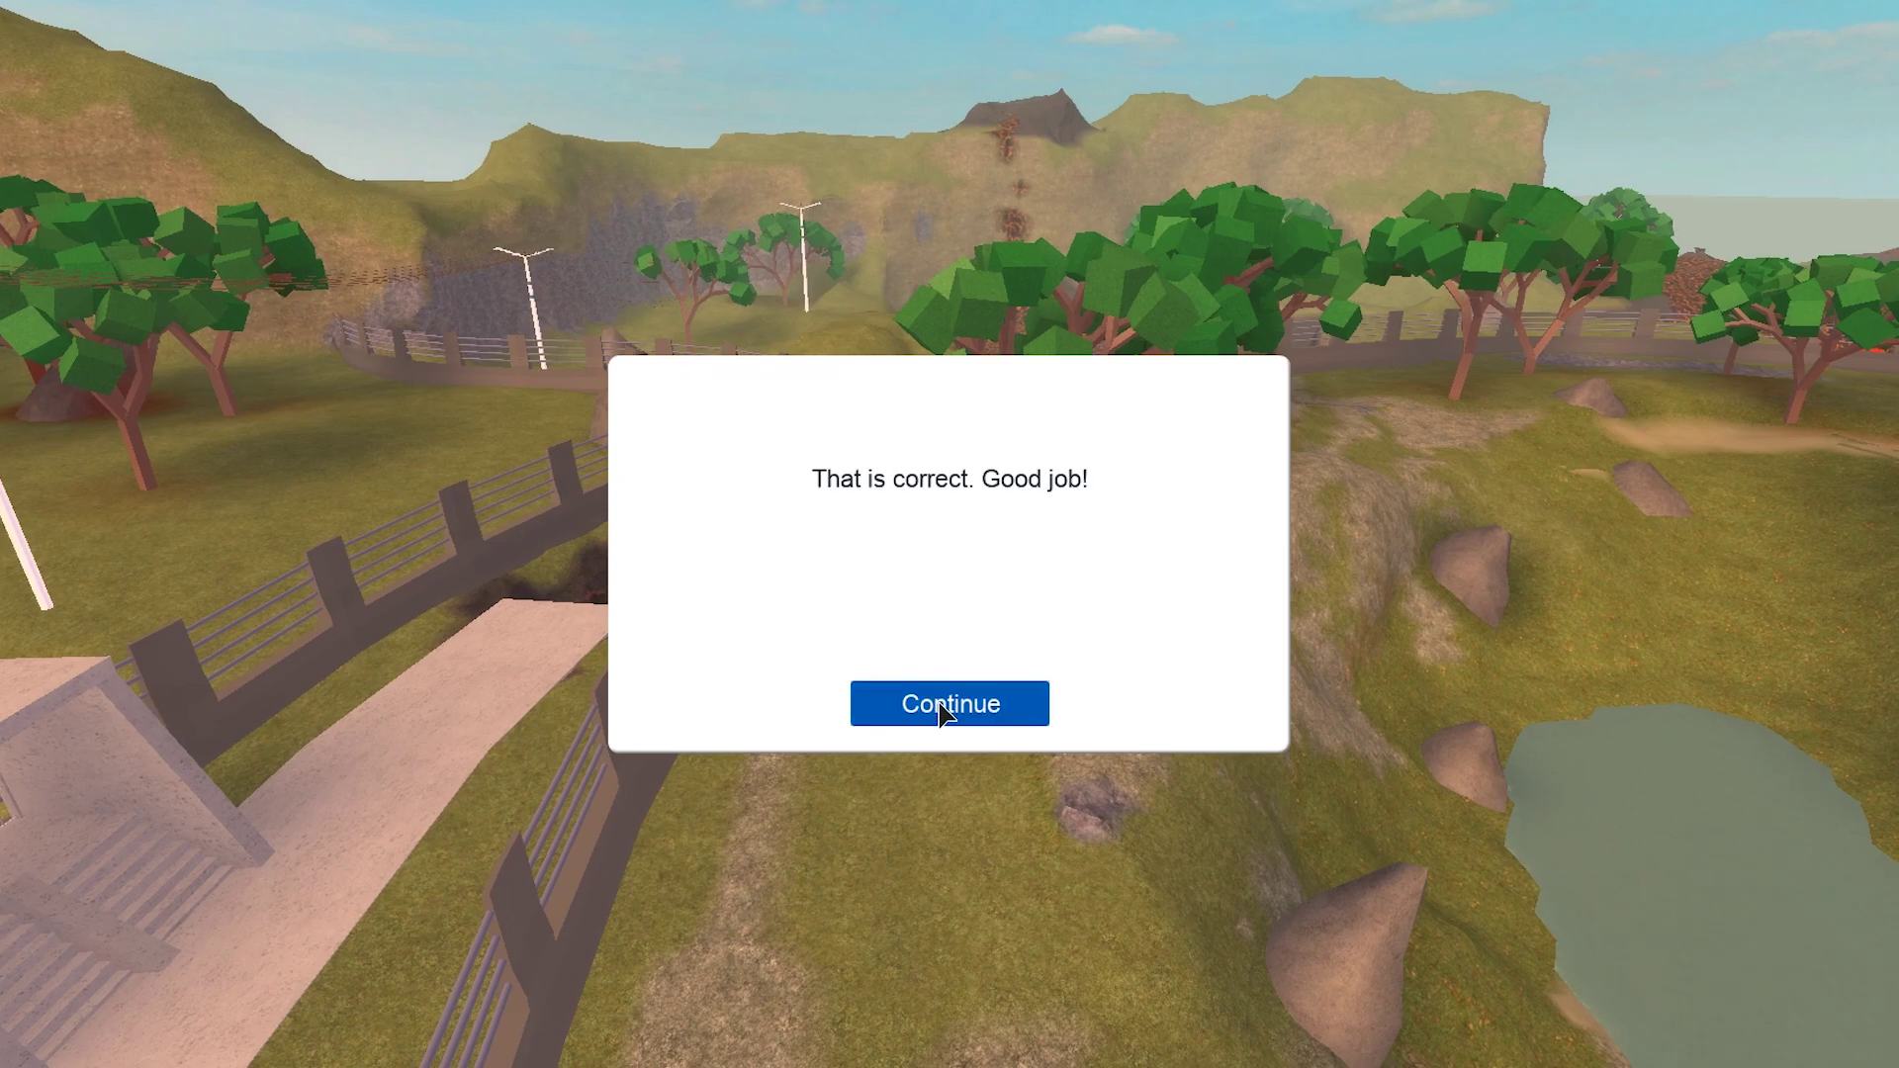
left_click(943, 704)
left_click(1000, 708)
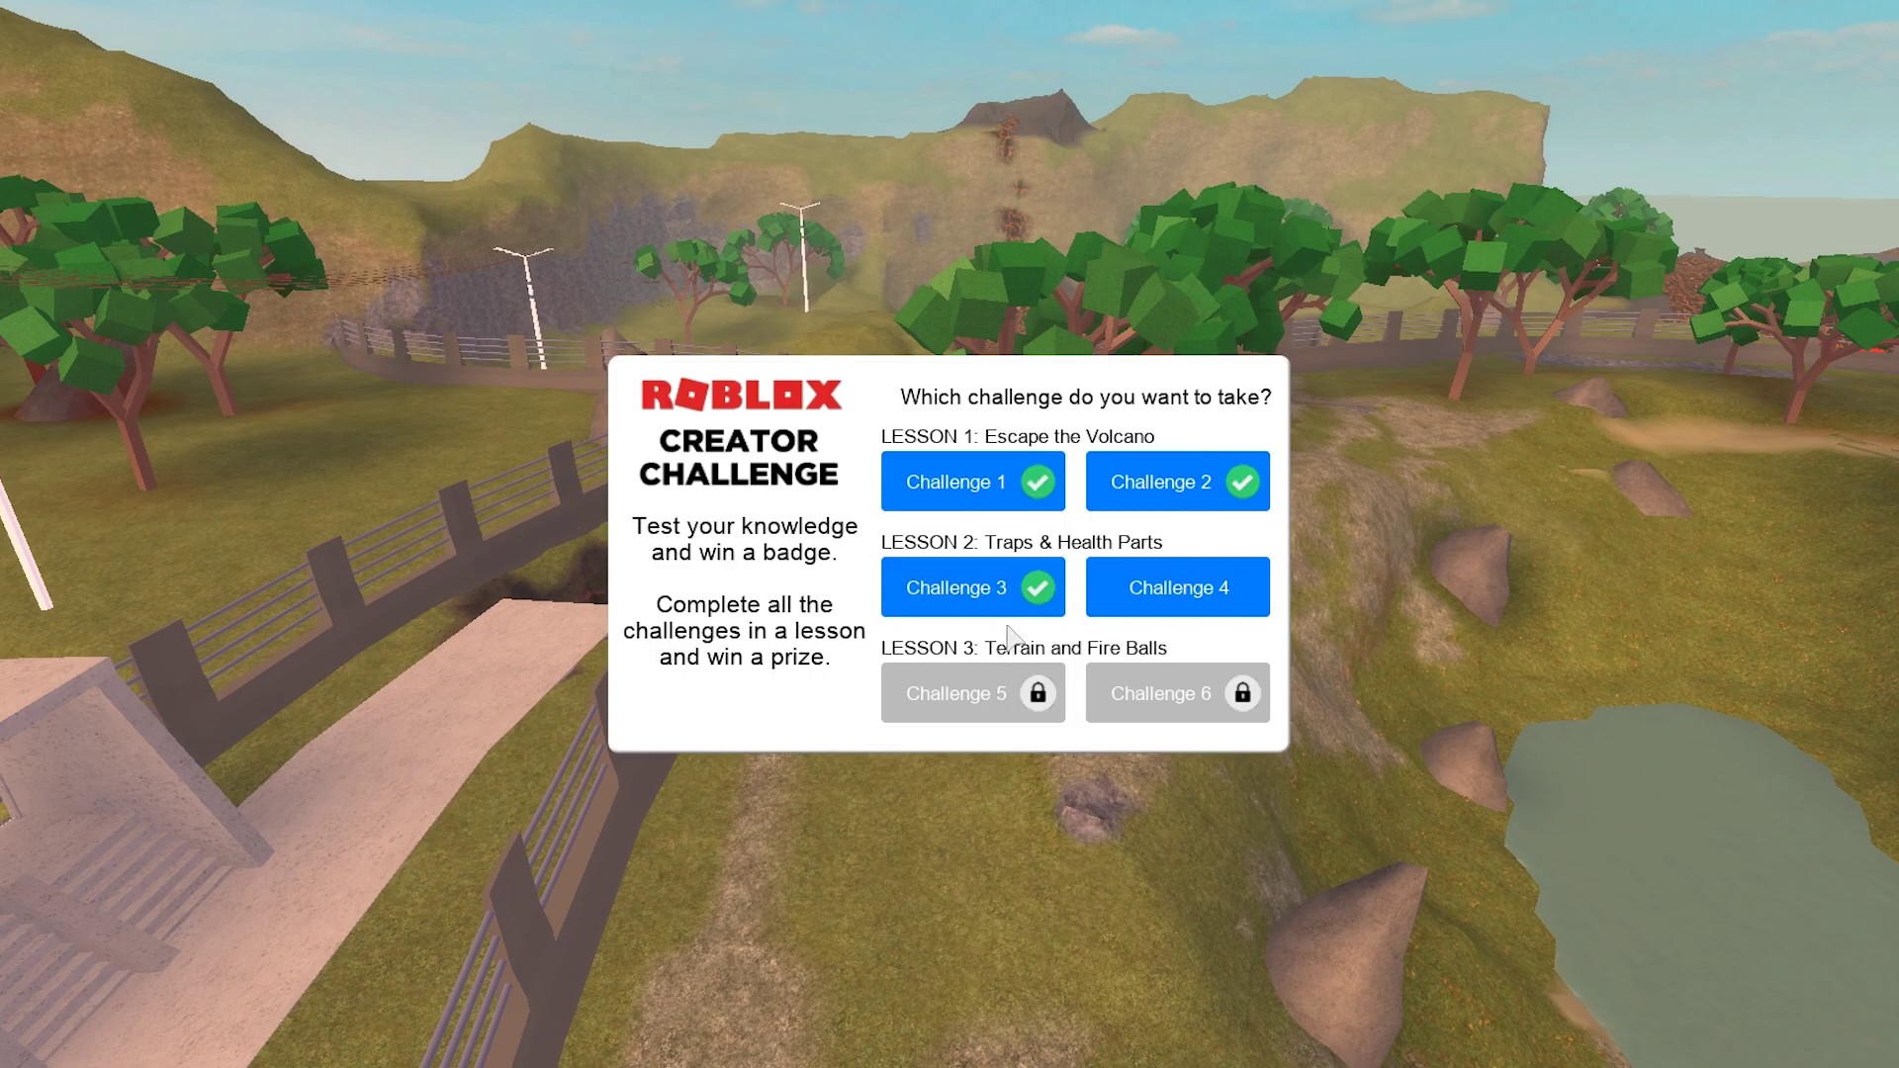
Reopen Challenge 4, submit "A piece of code which can never change" as the definition of a variable, and return to the challenge list.
left_click(1192, 591)
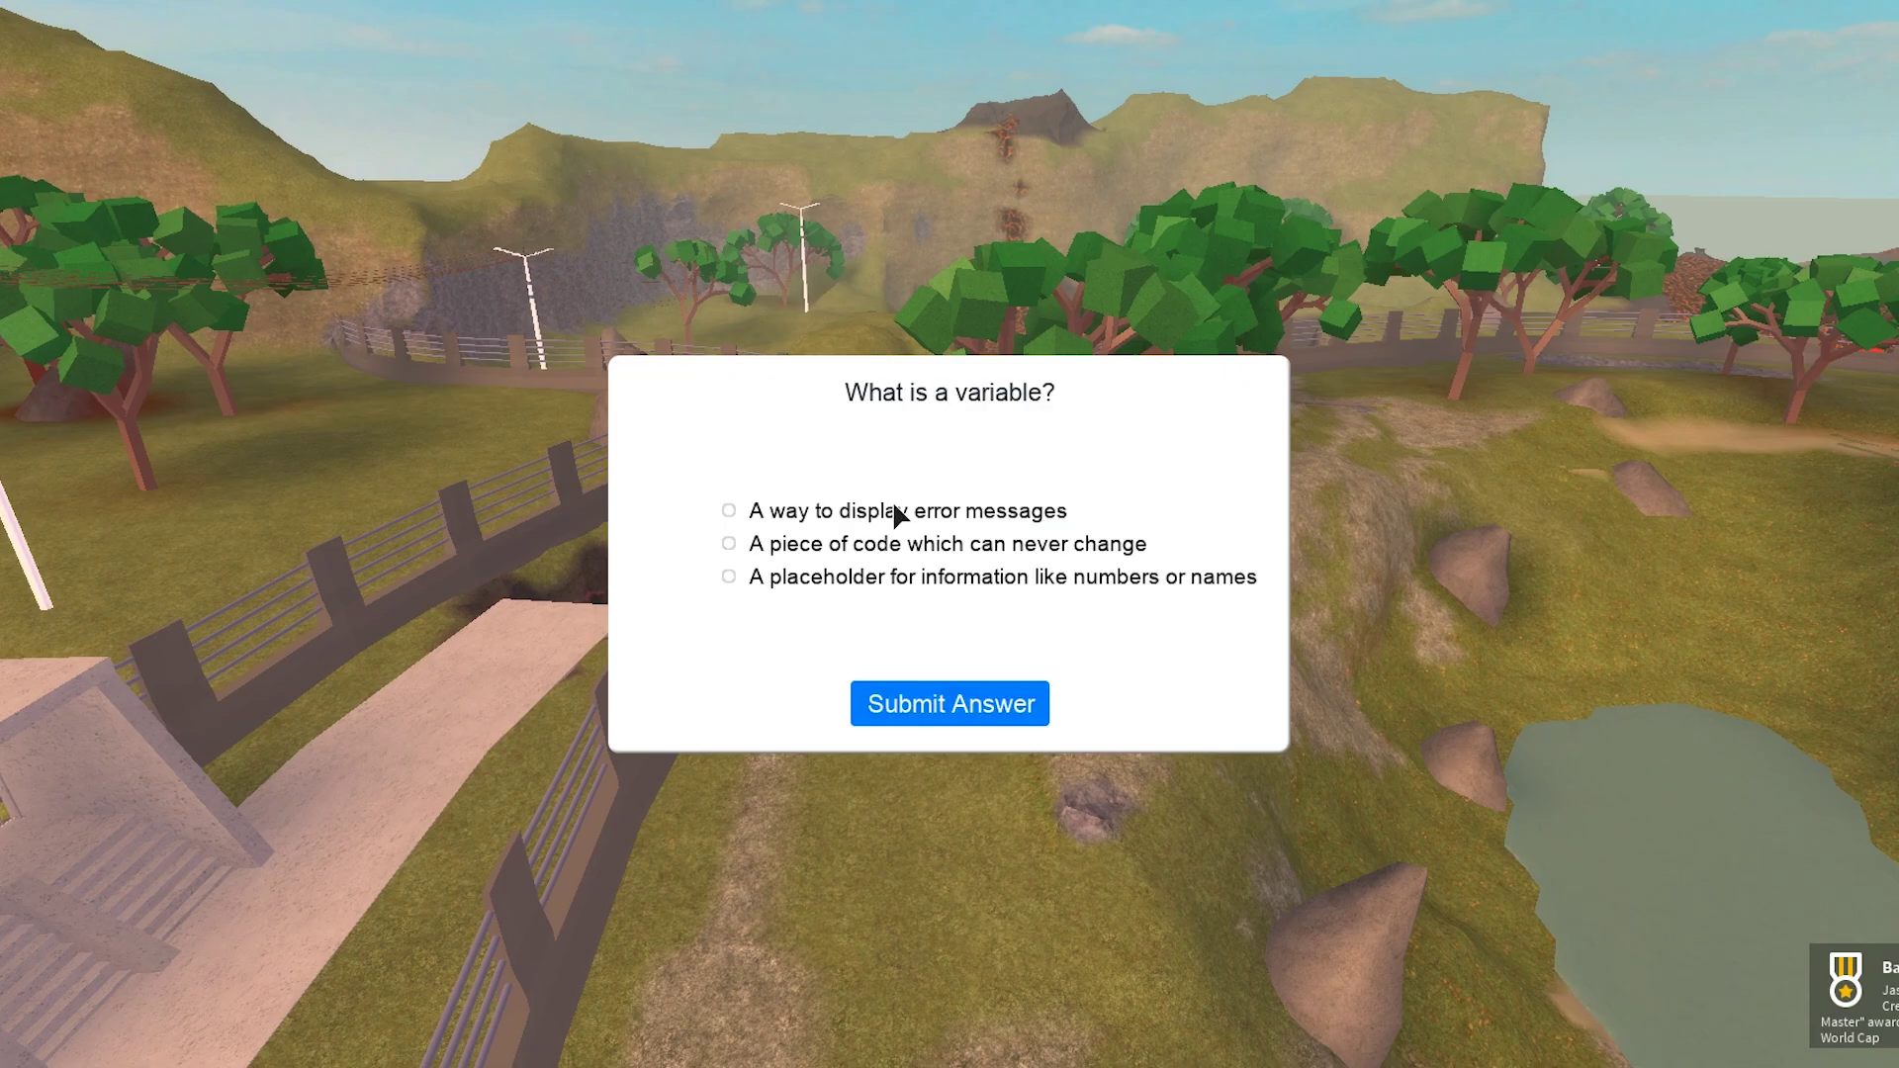
left_click(966, 553)
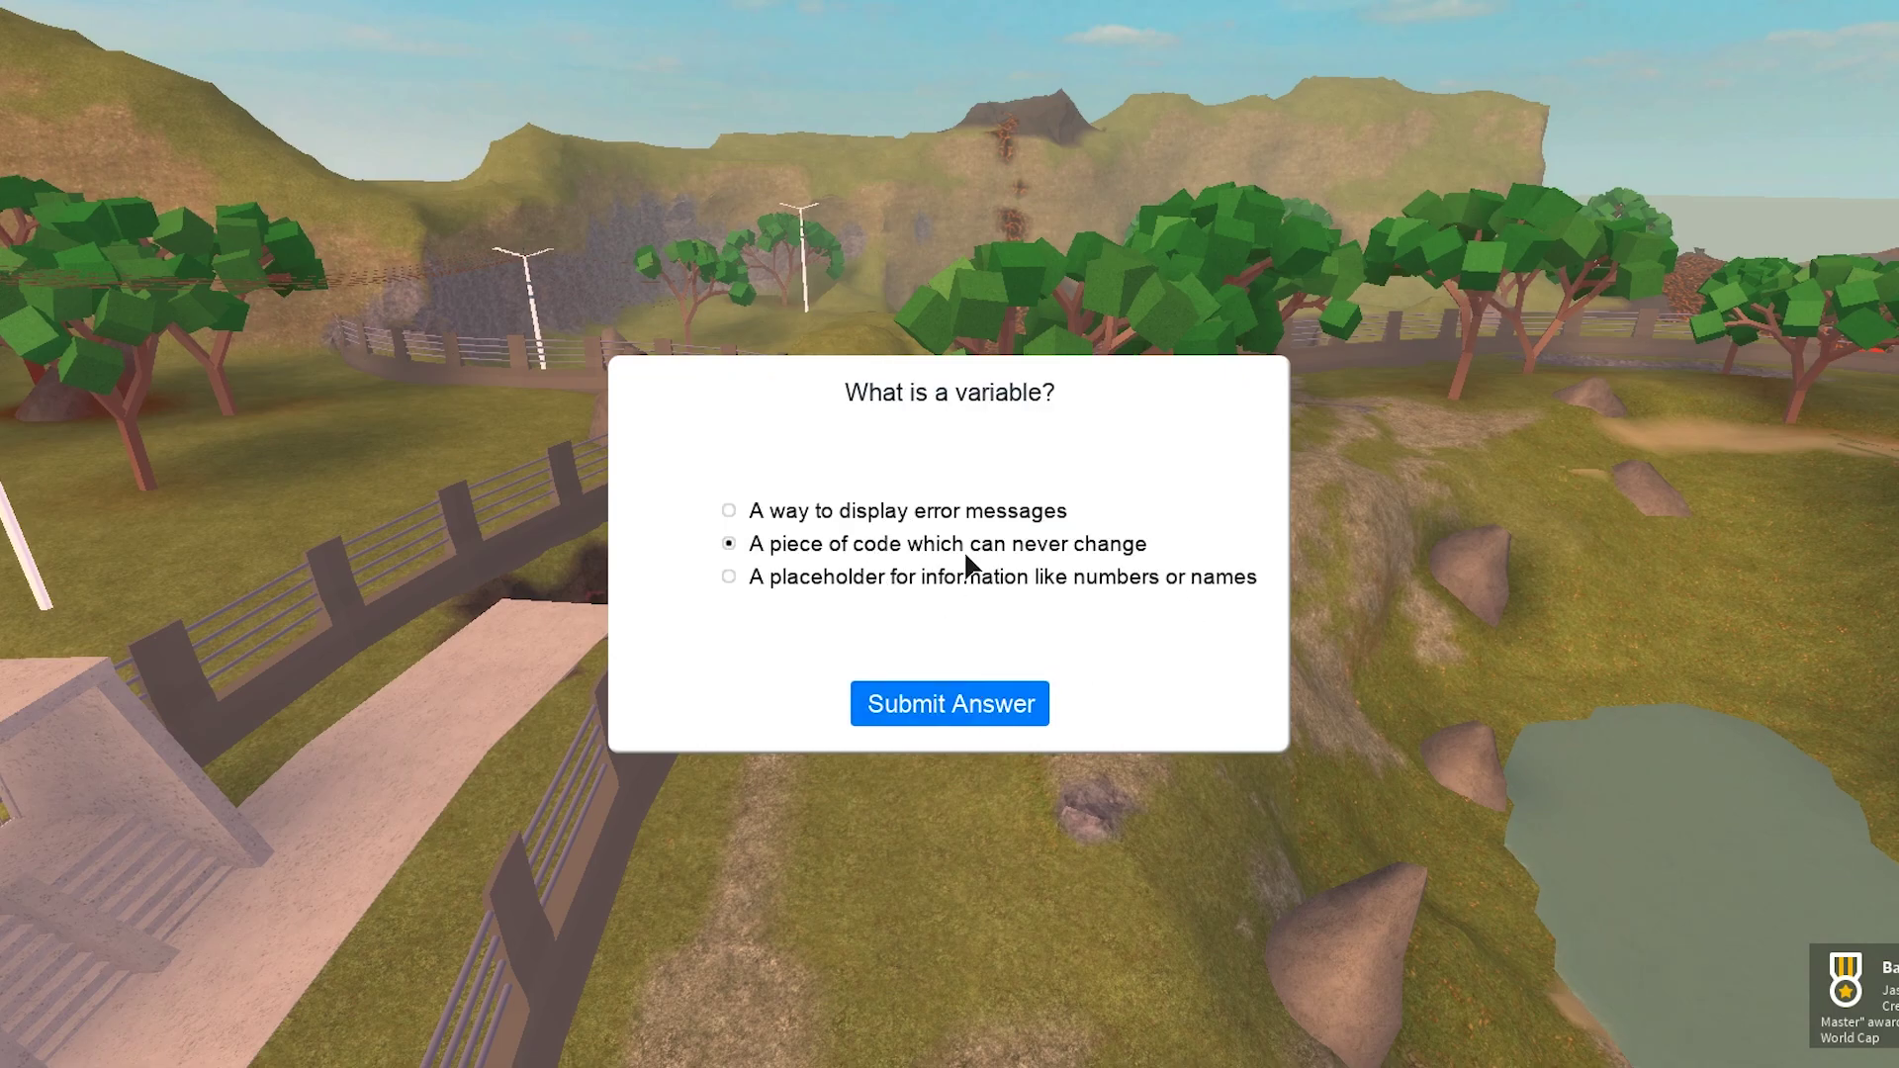
left_click(948, 713)
left_click(952, 705)
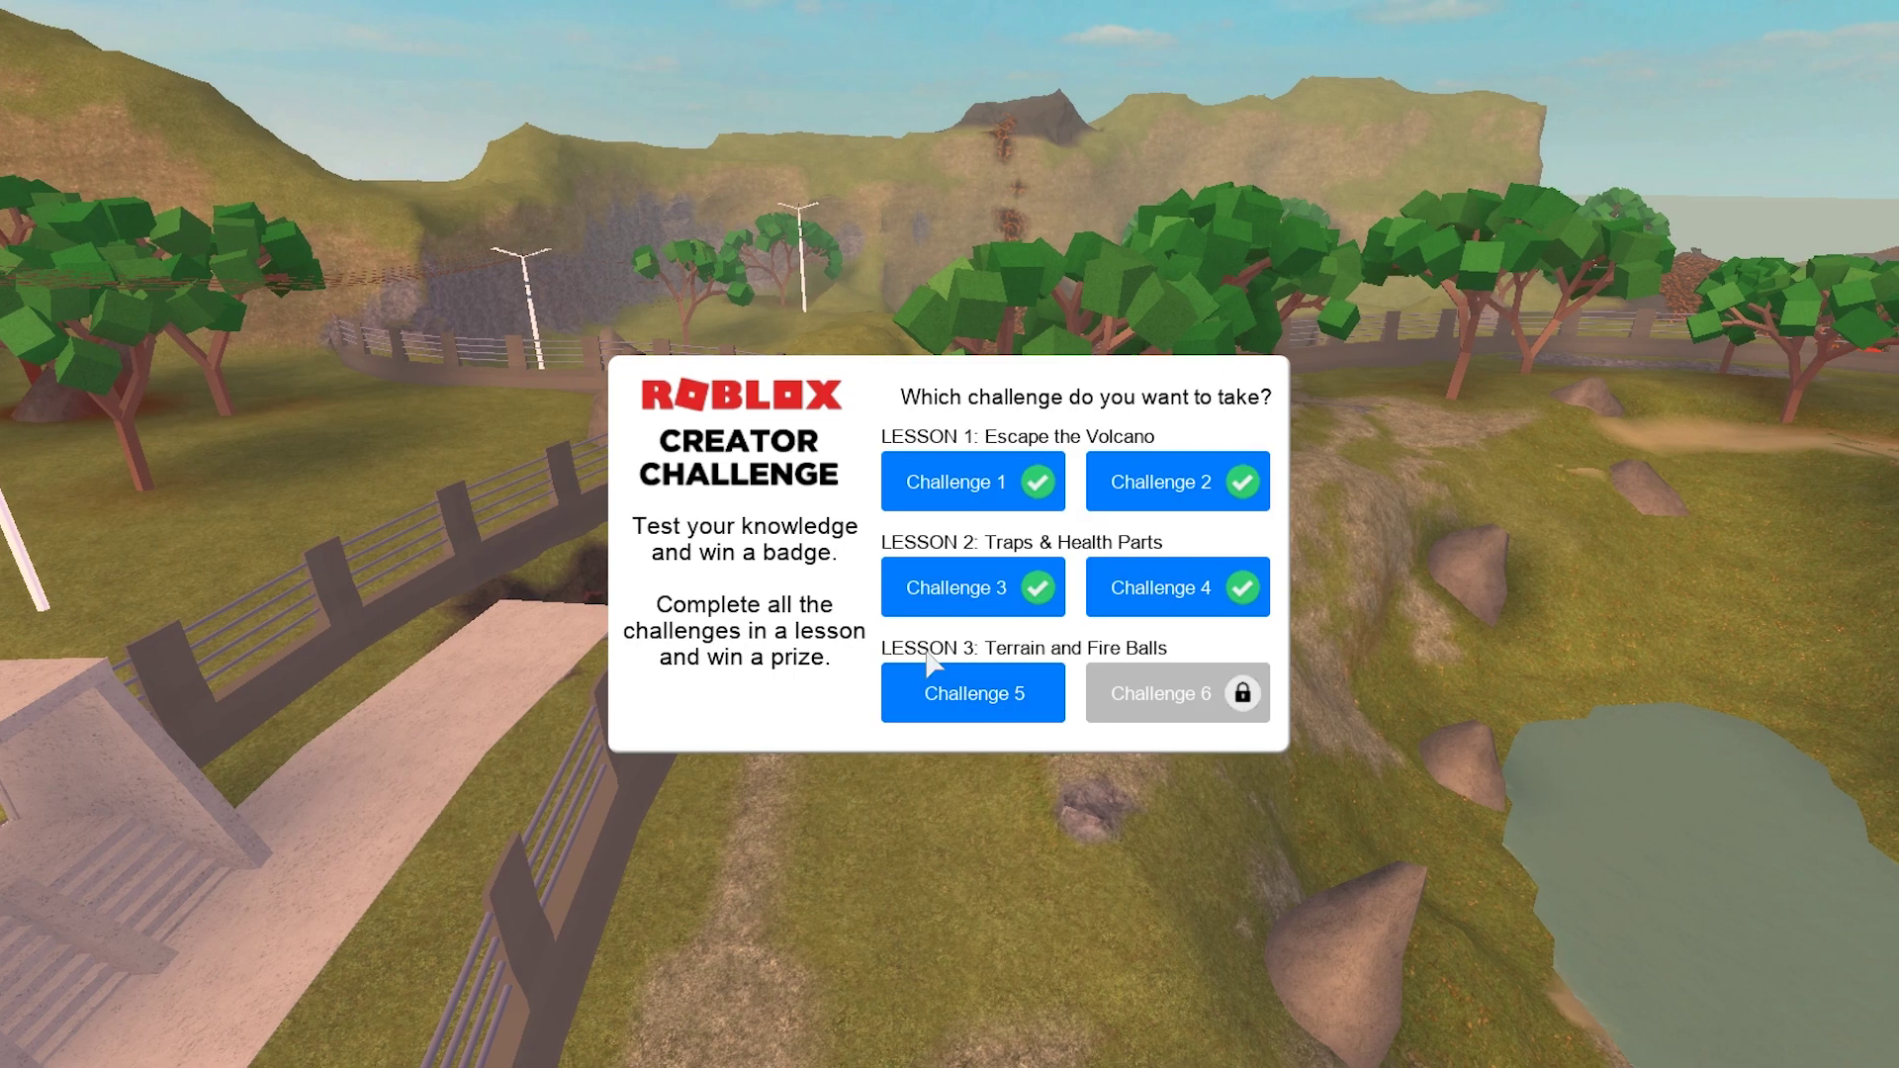
Start Challenge 5 of Lesson 3, submit Subtract as the brush that quickly removes terrain, and continue.
left_click(980, 716)
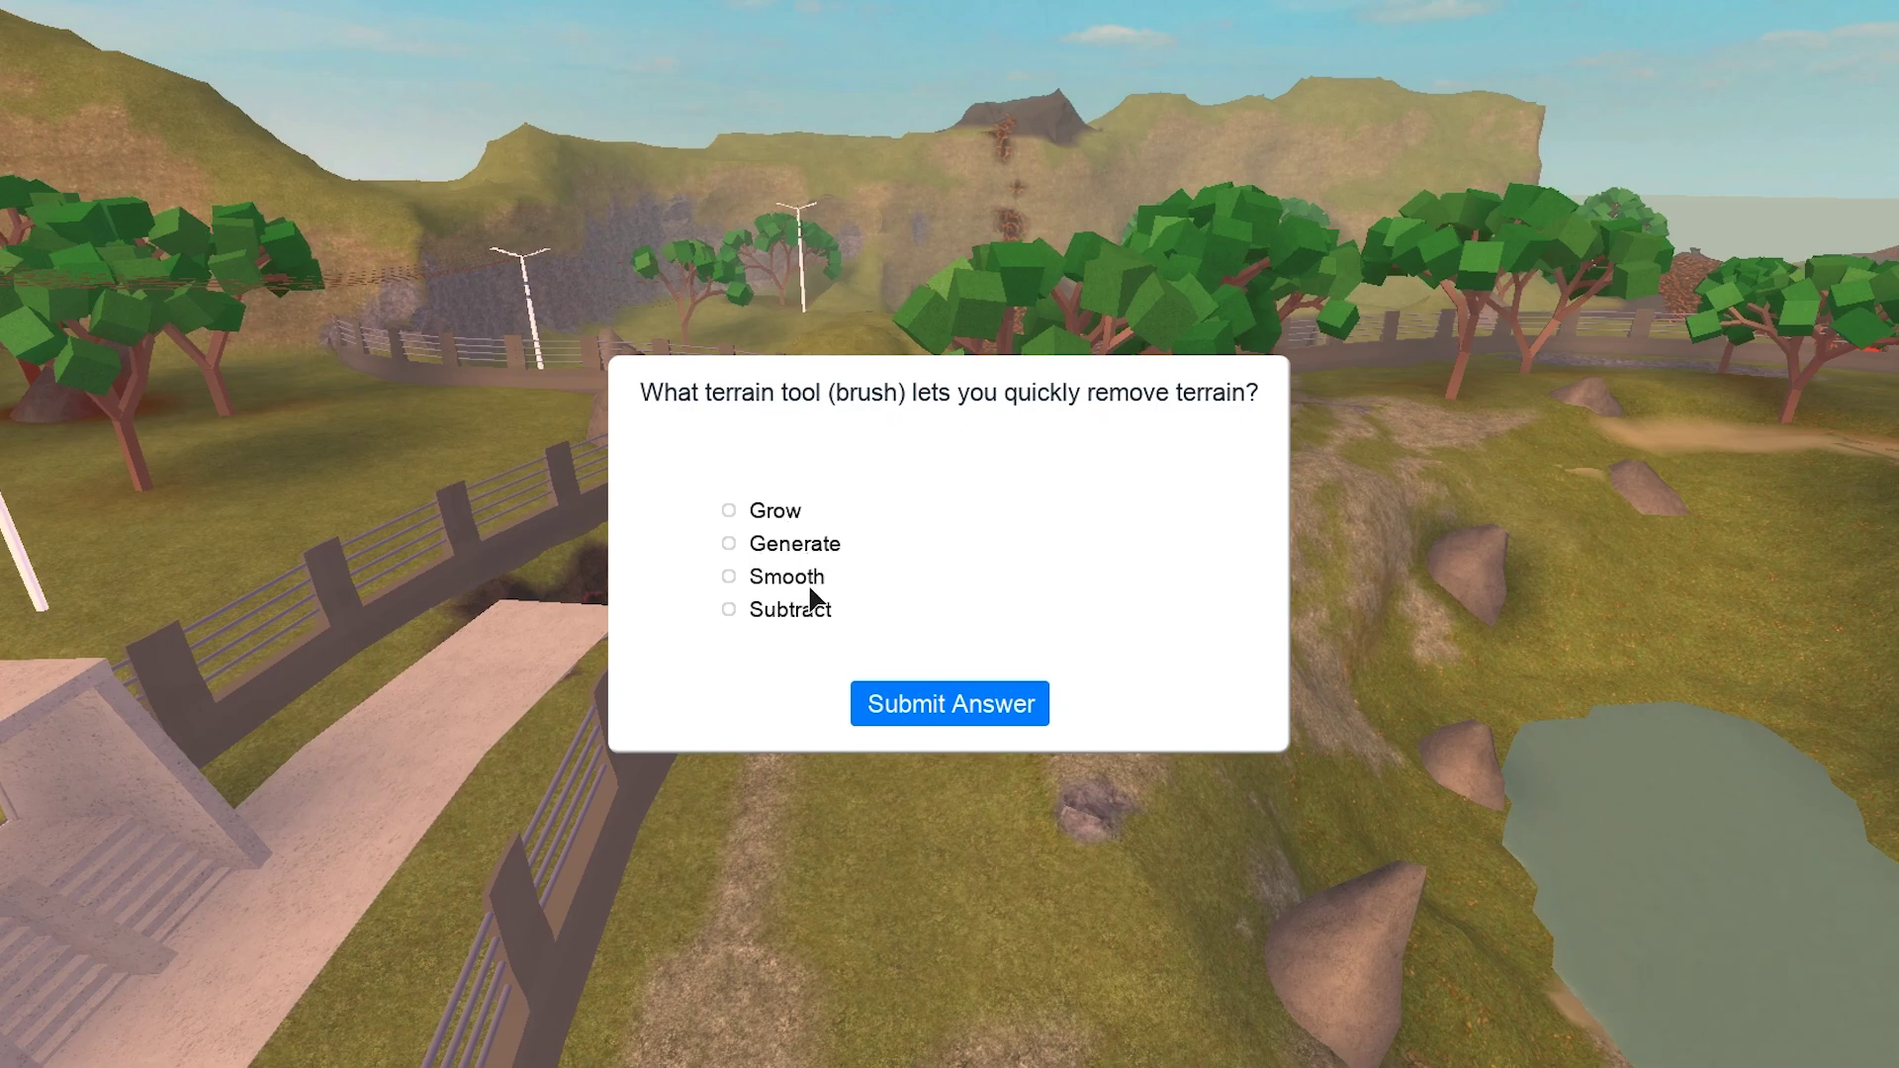
left_click(809, 610)
left_click(918, 704)
left_click(918, 706)
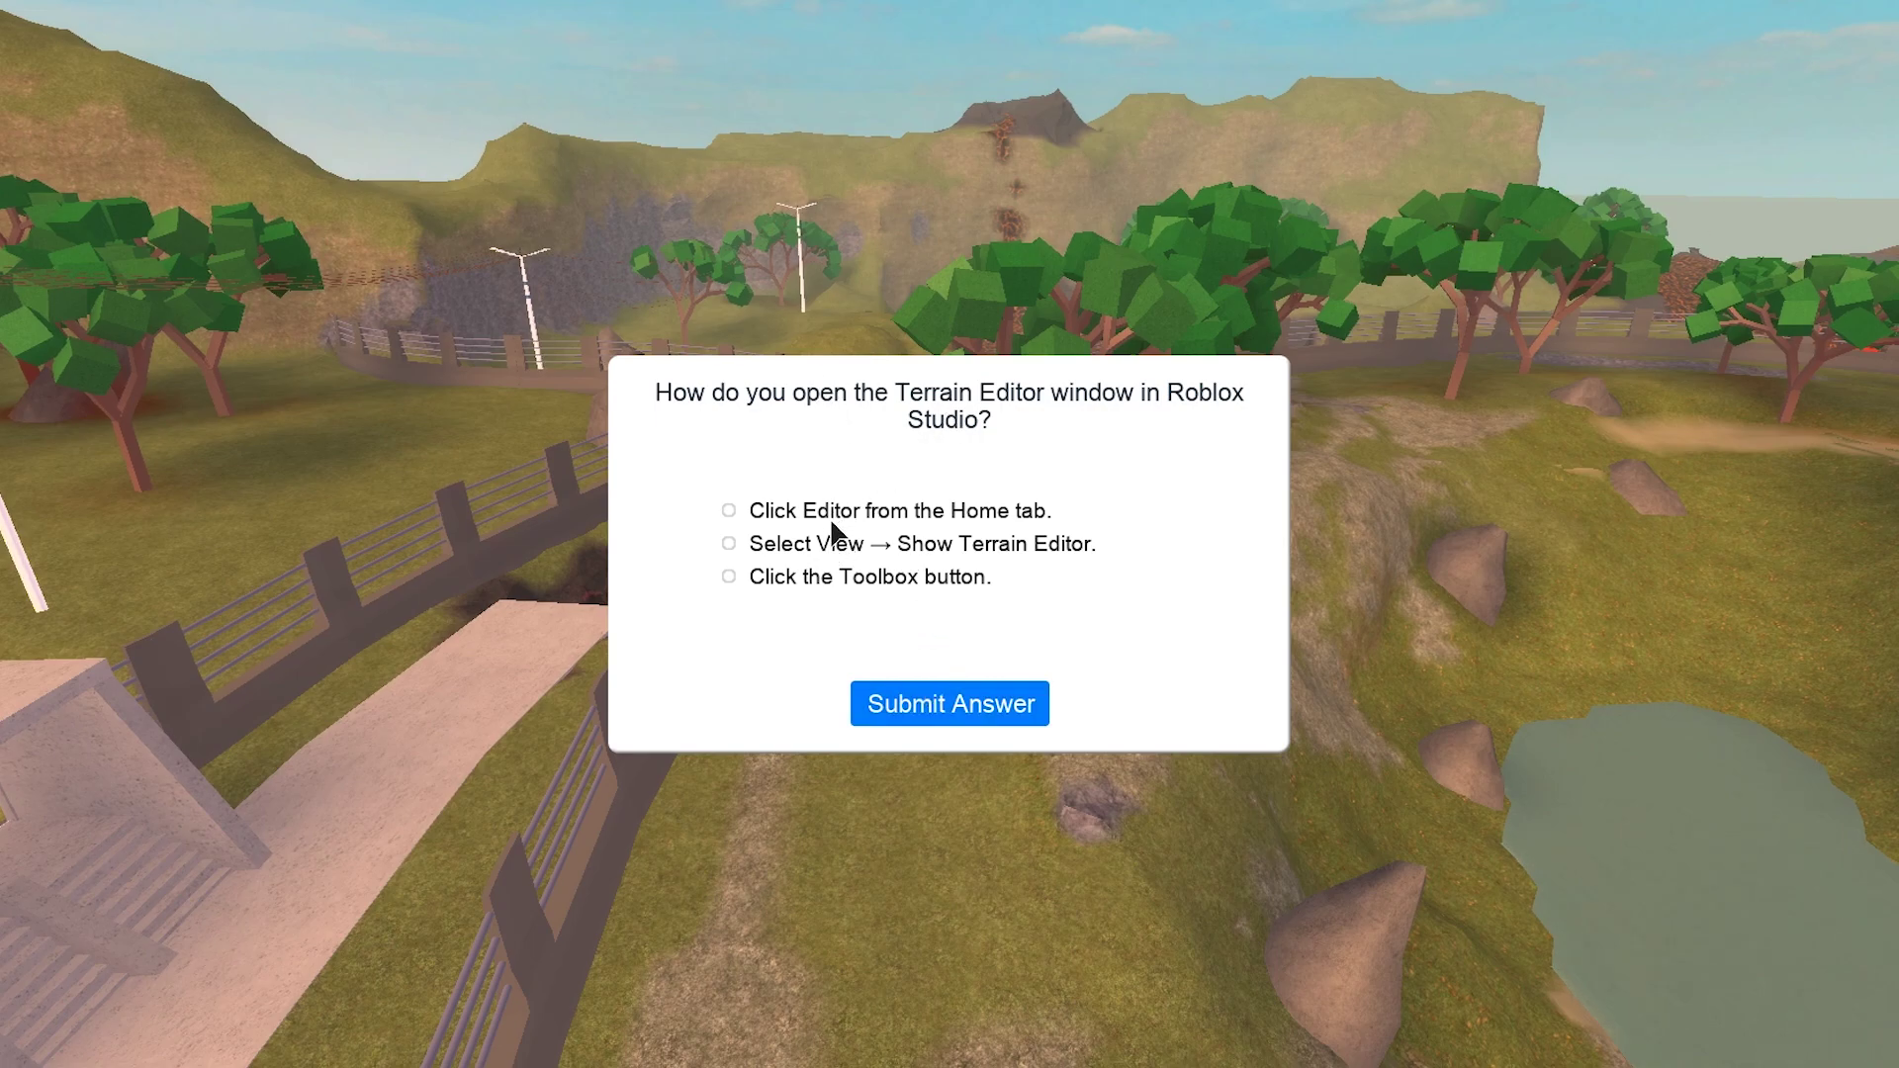
Submit answers for how to open the Terrain Editor window and which brush builds new terrain, continuing after each one.
left_click(917, 705)
left_click(923, 704)
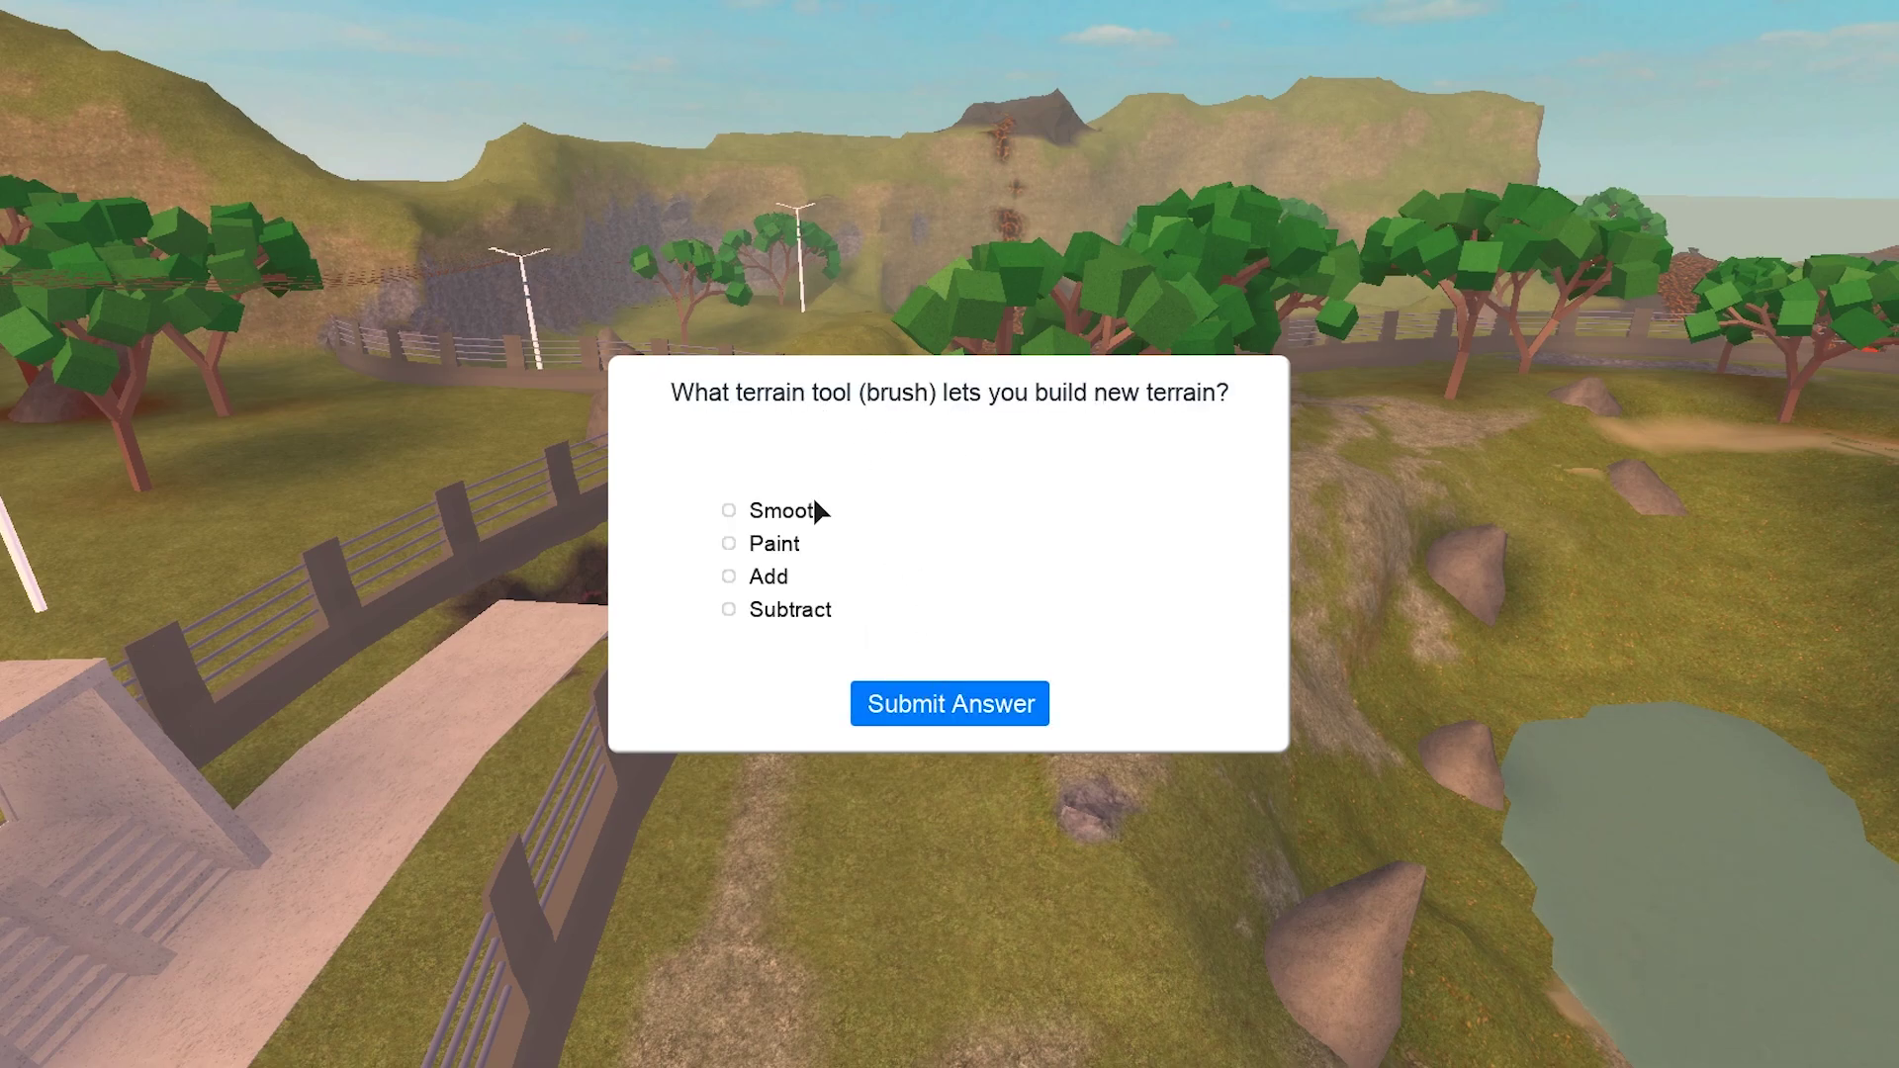
left_click(950, 723)
left_click(931, 689)
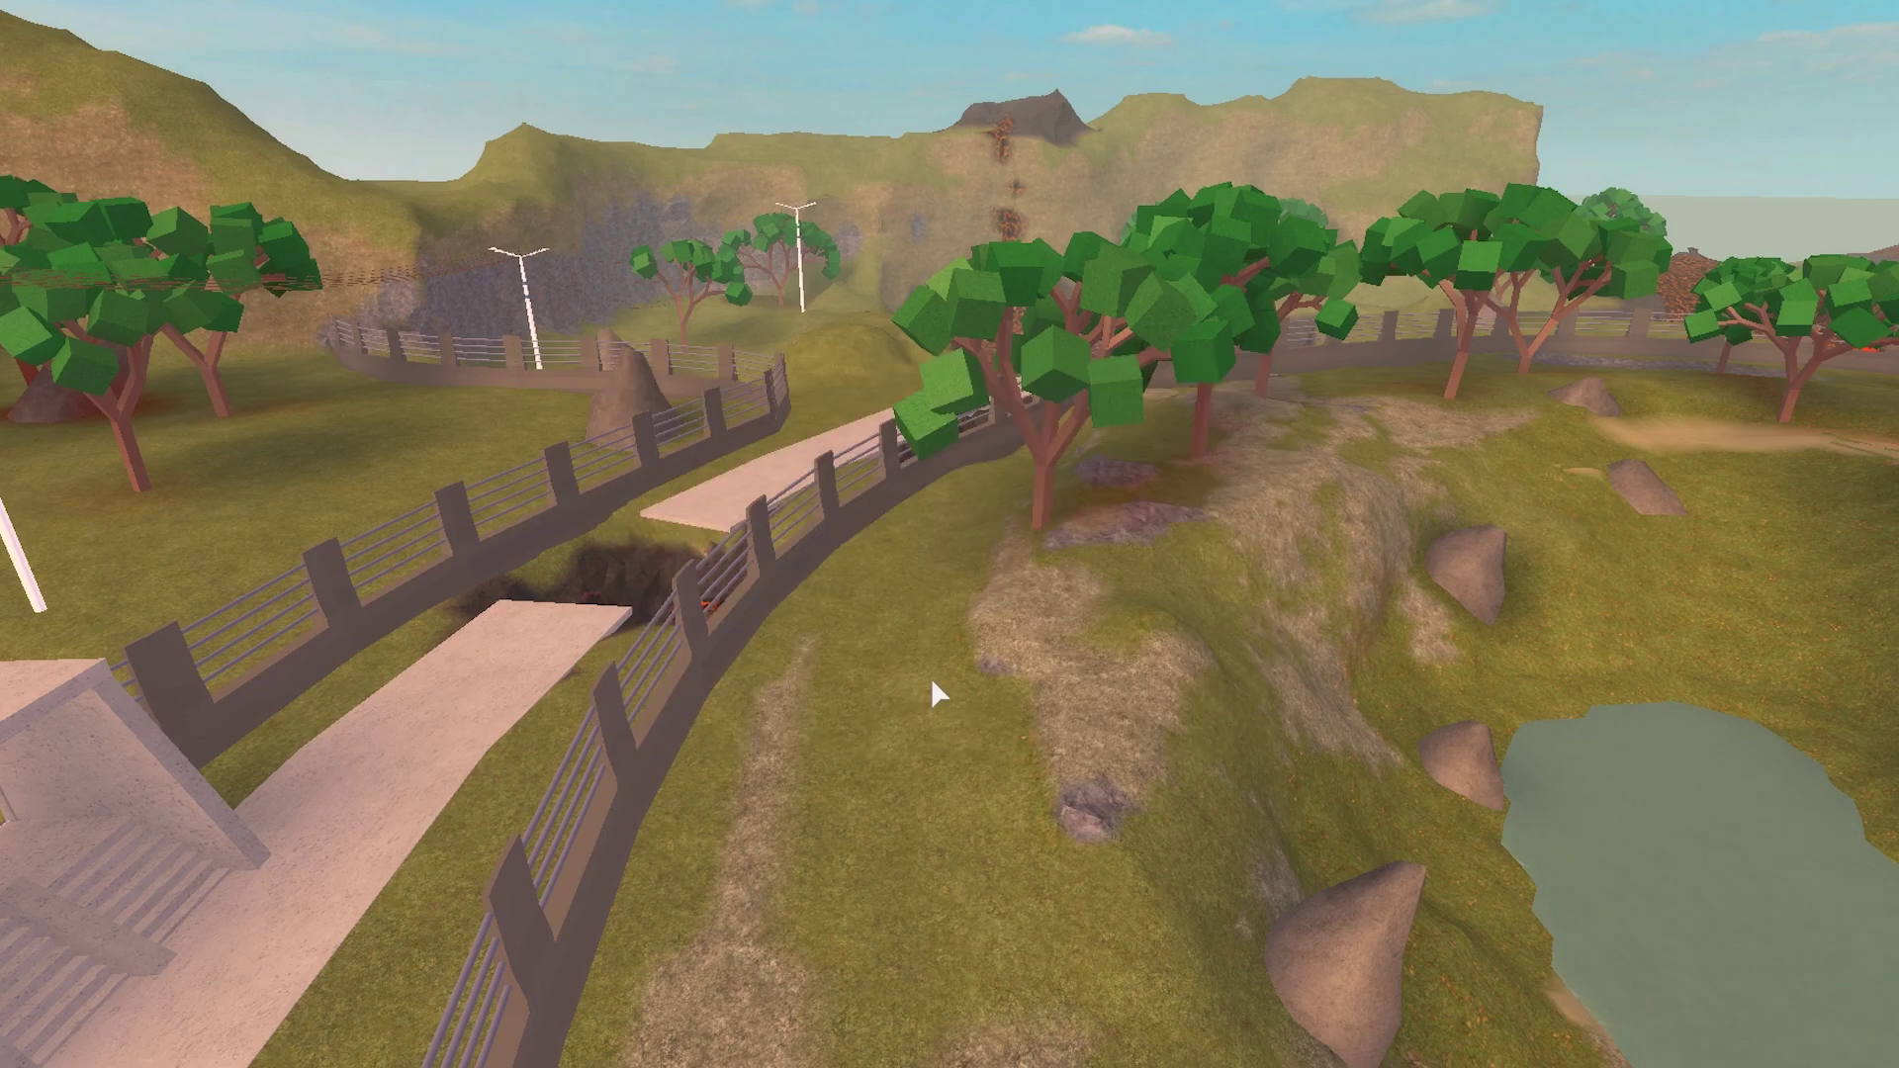
Submit answers for which object holds the cloud's behavior code and which "magic box" holds objects for the game.
left_click(1137, 697)
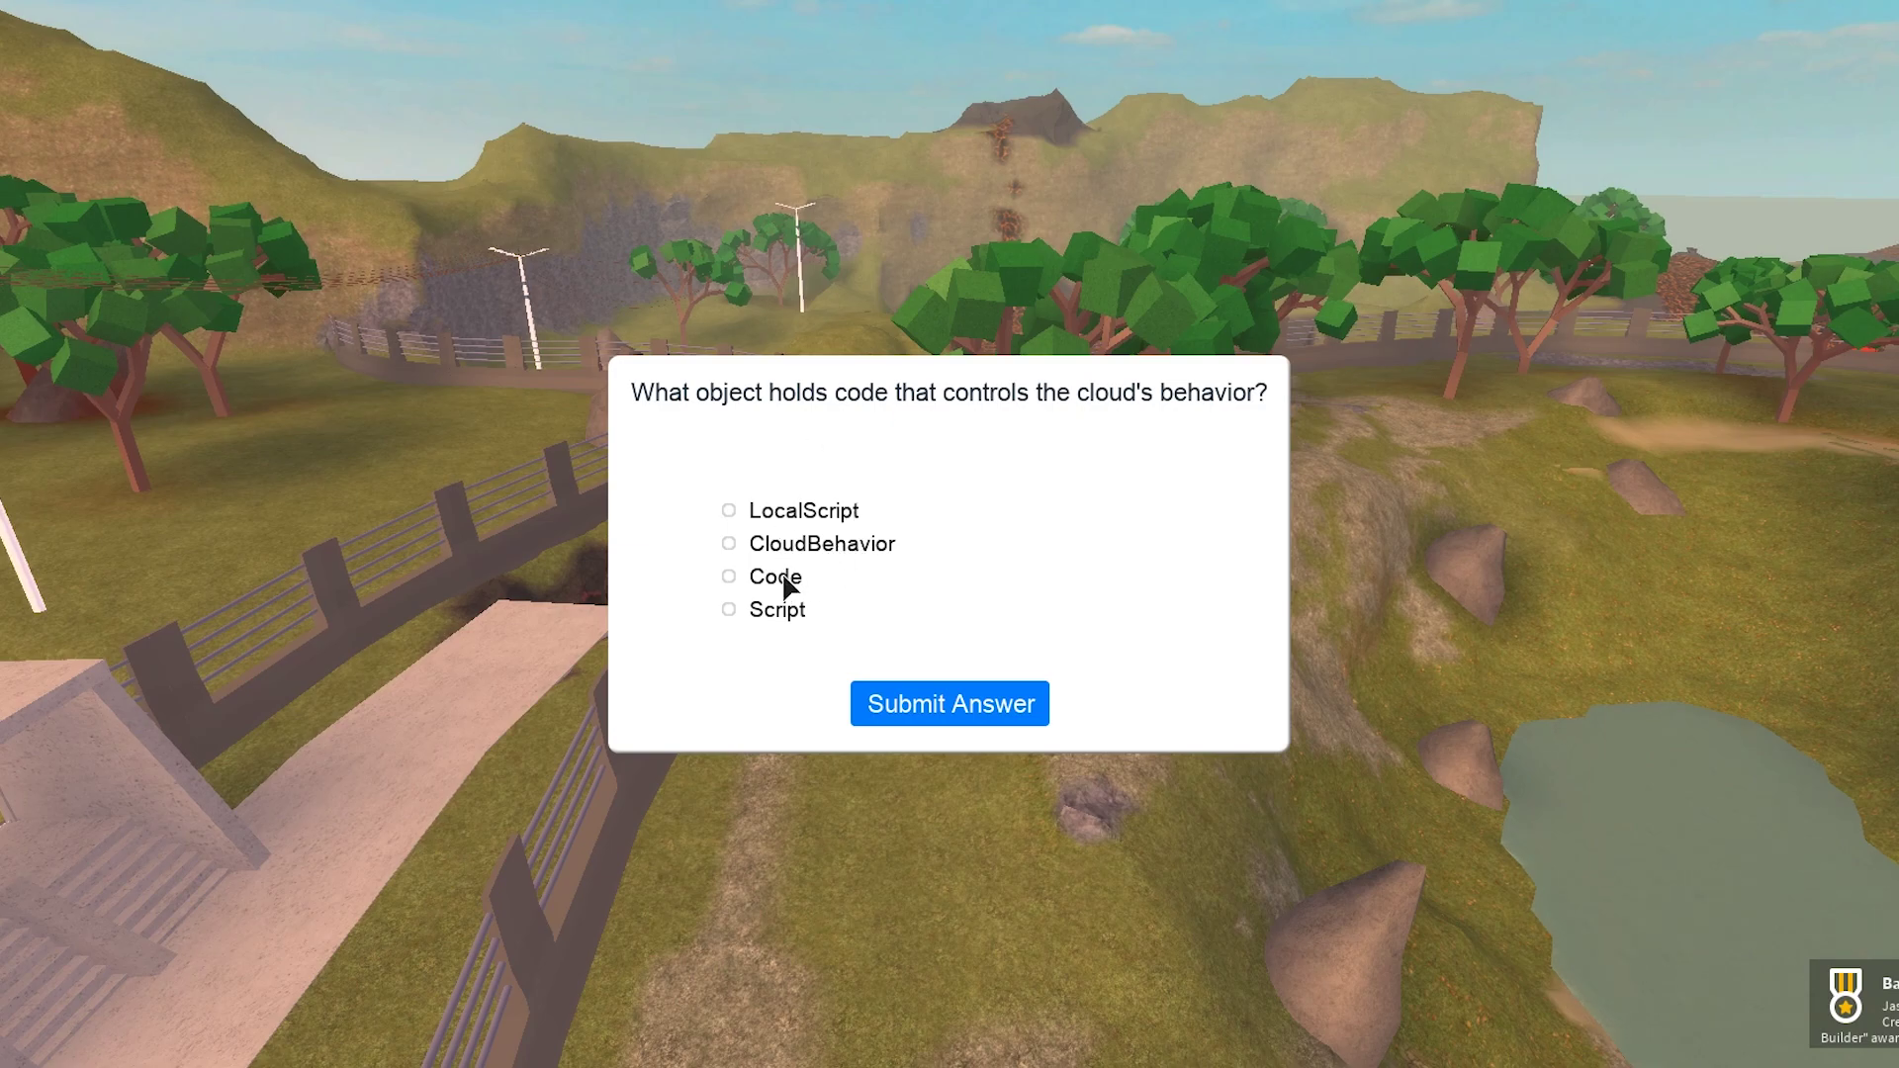
left_click(919, 693)
left_click(934, 692)
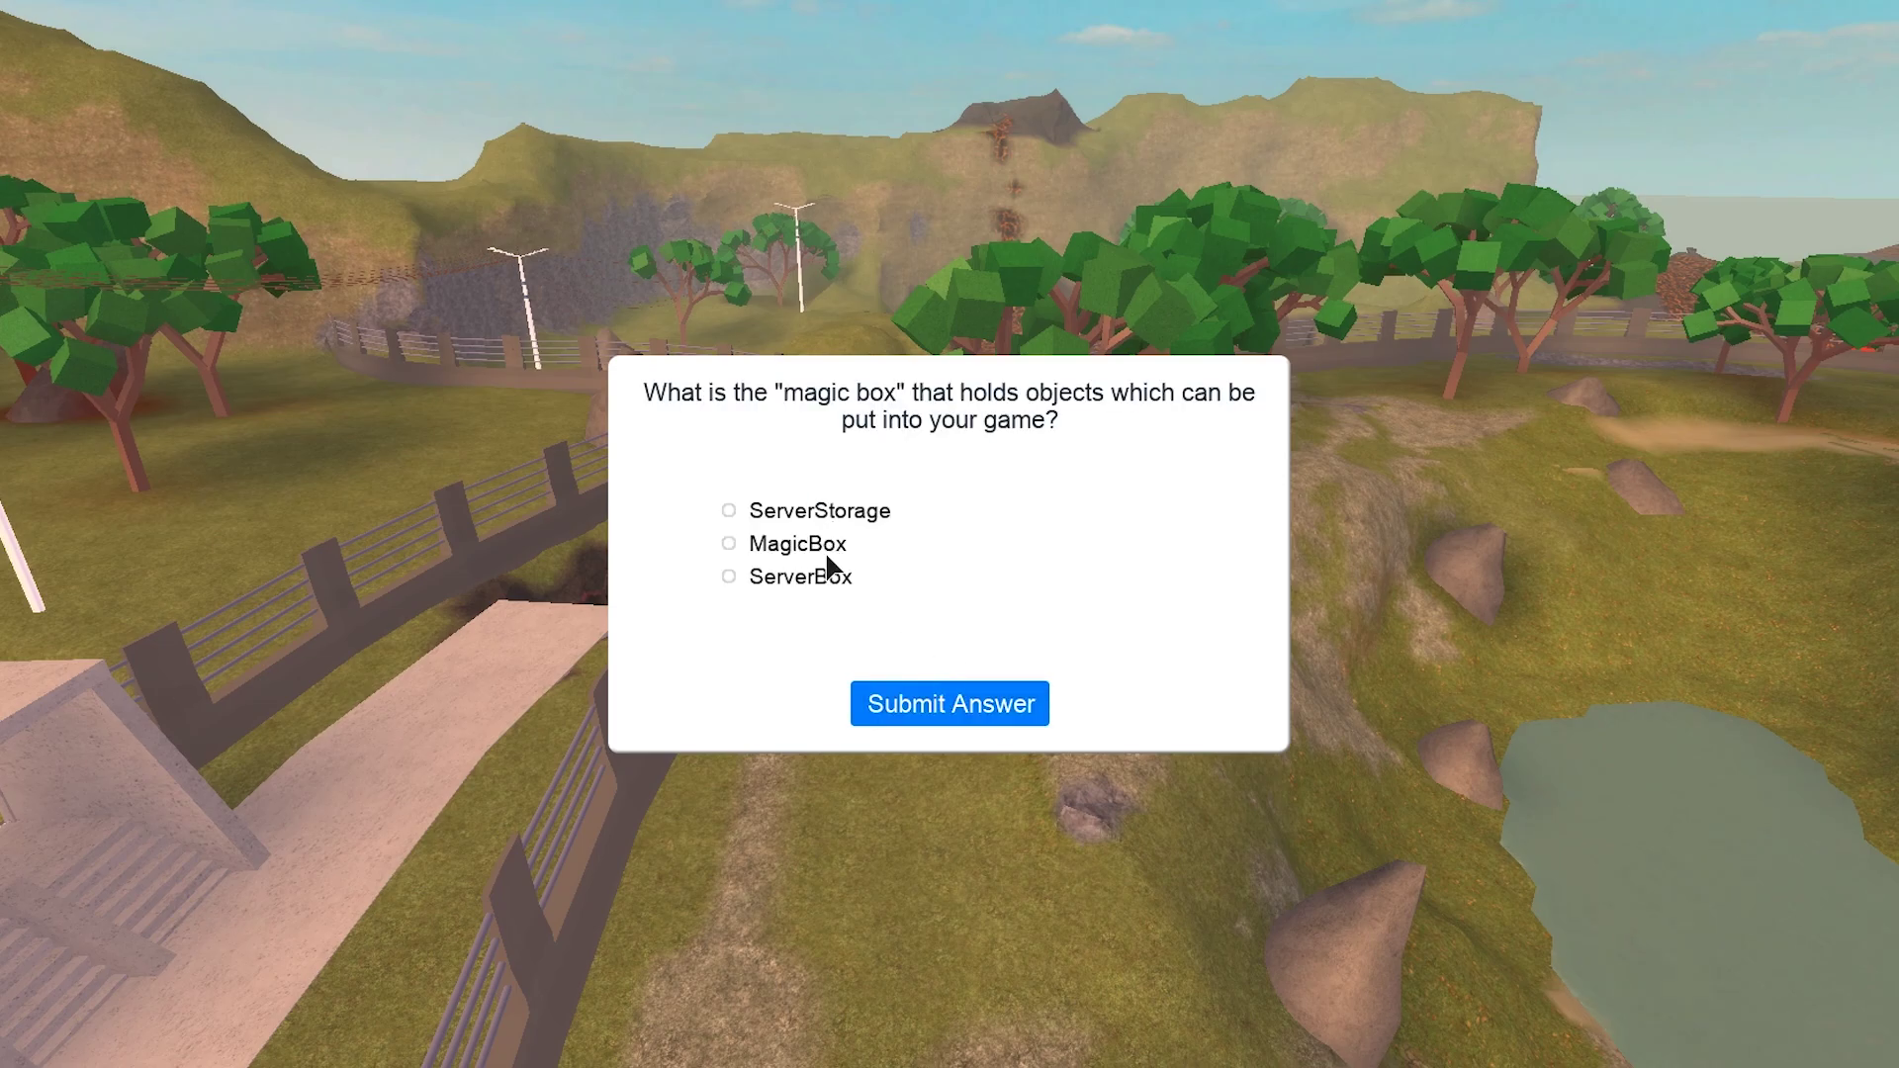
left_click(948, 714)
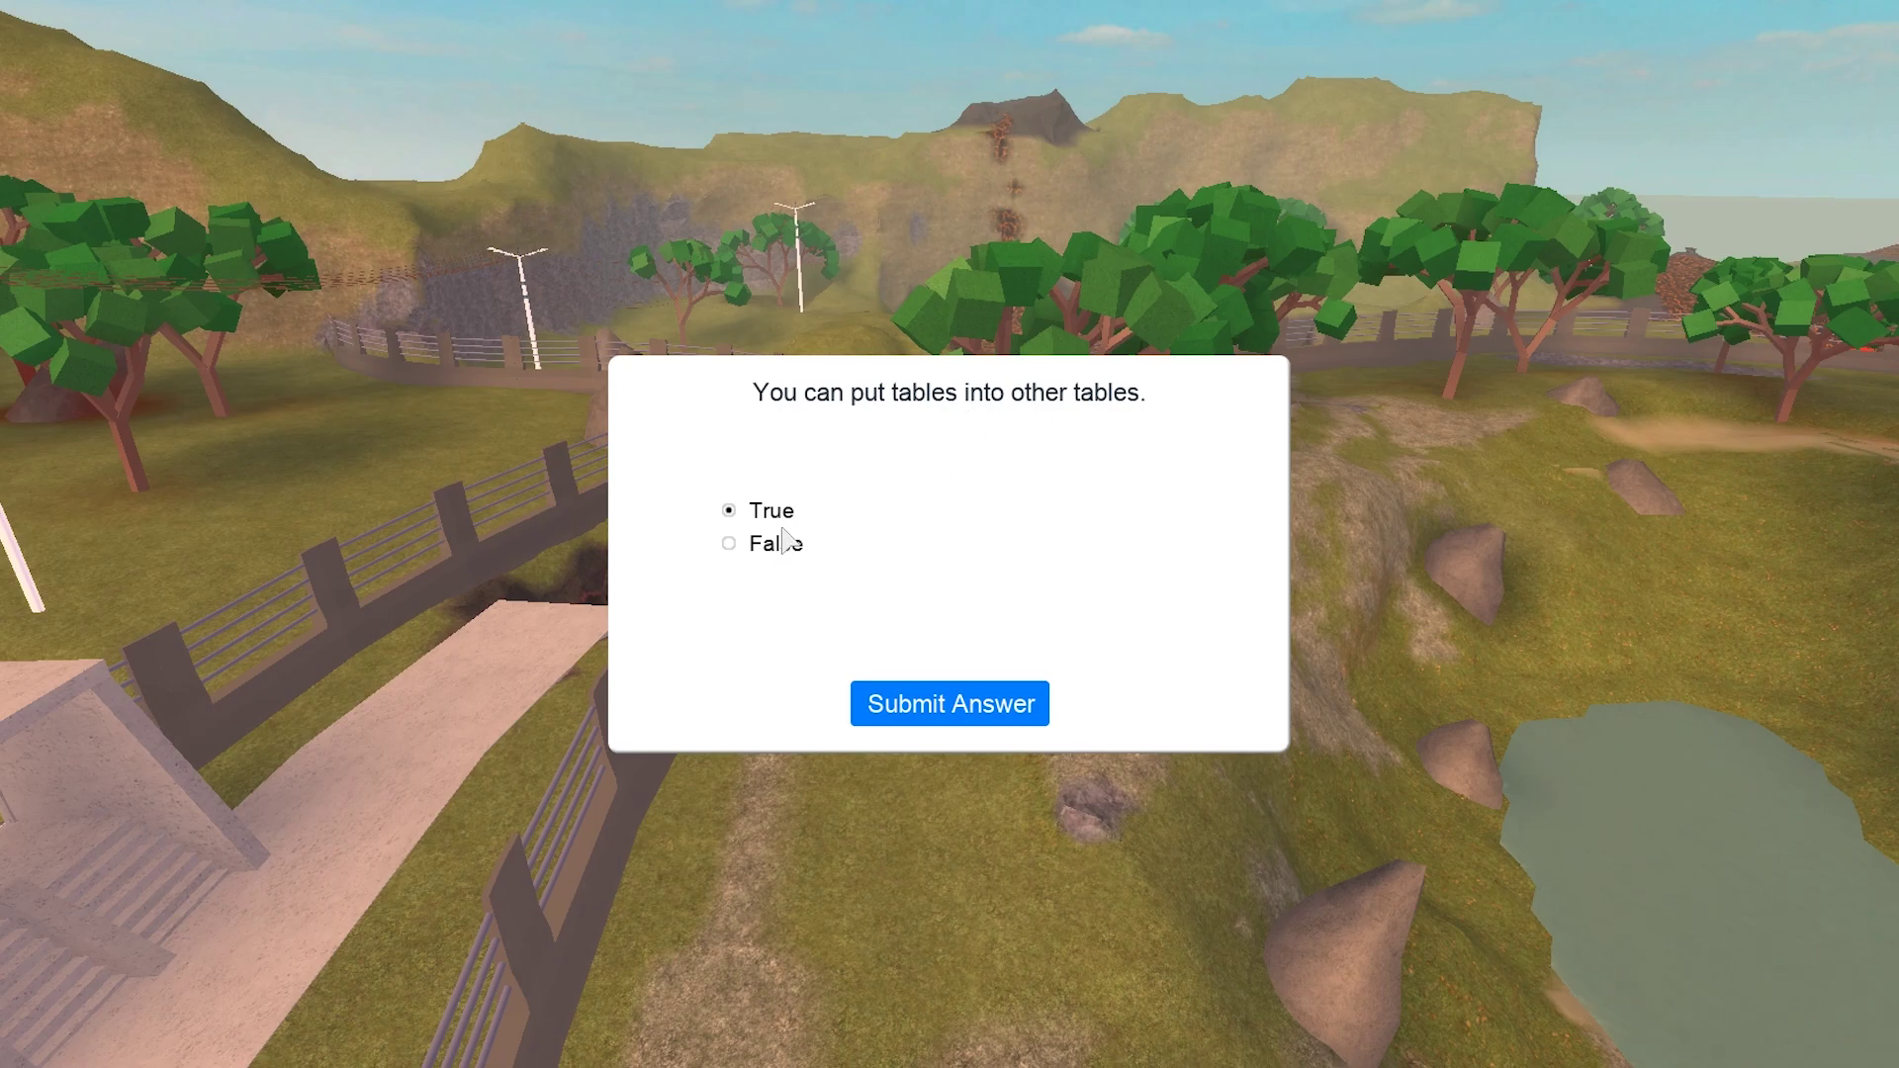
Submit True for putting tables into other tables, answer which variable makes falling objects dangerous, and continue past the final badge.
left_click(910, 704)
left_click(911, 707)
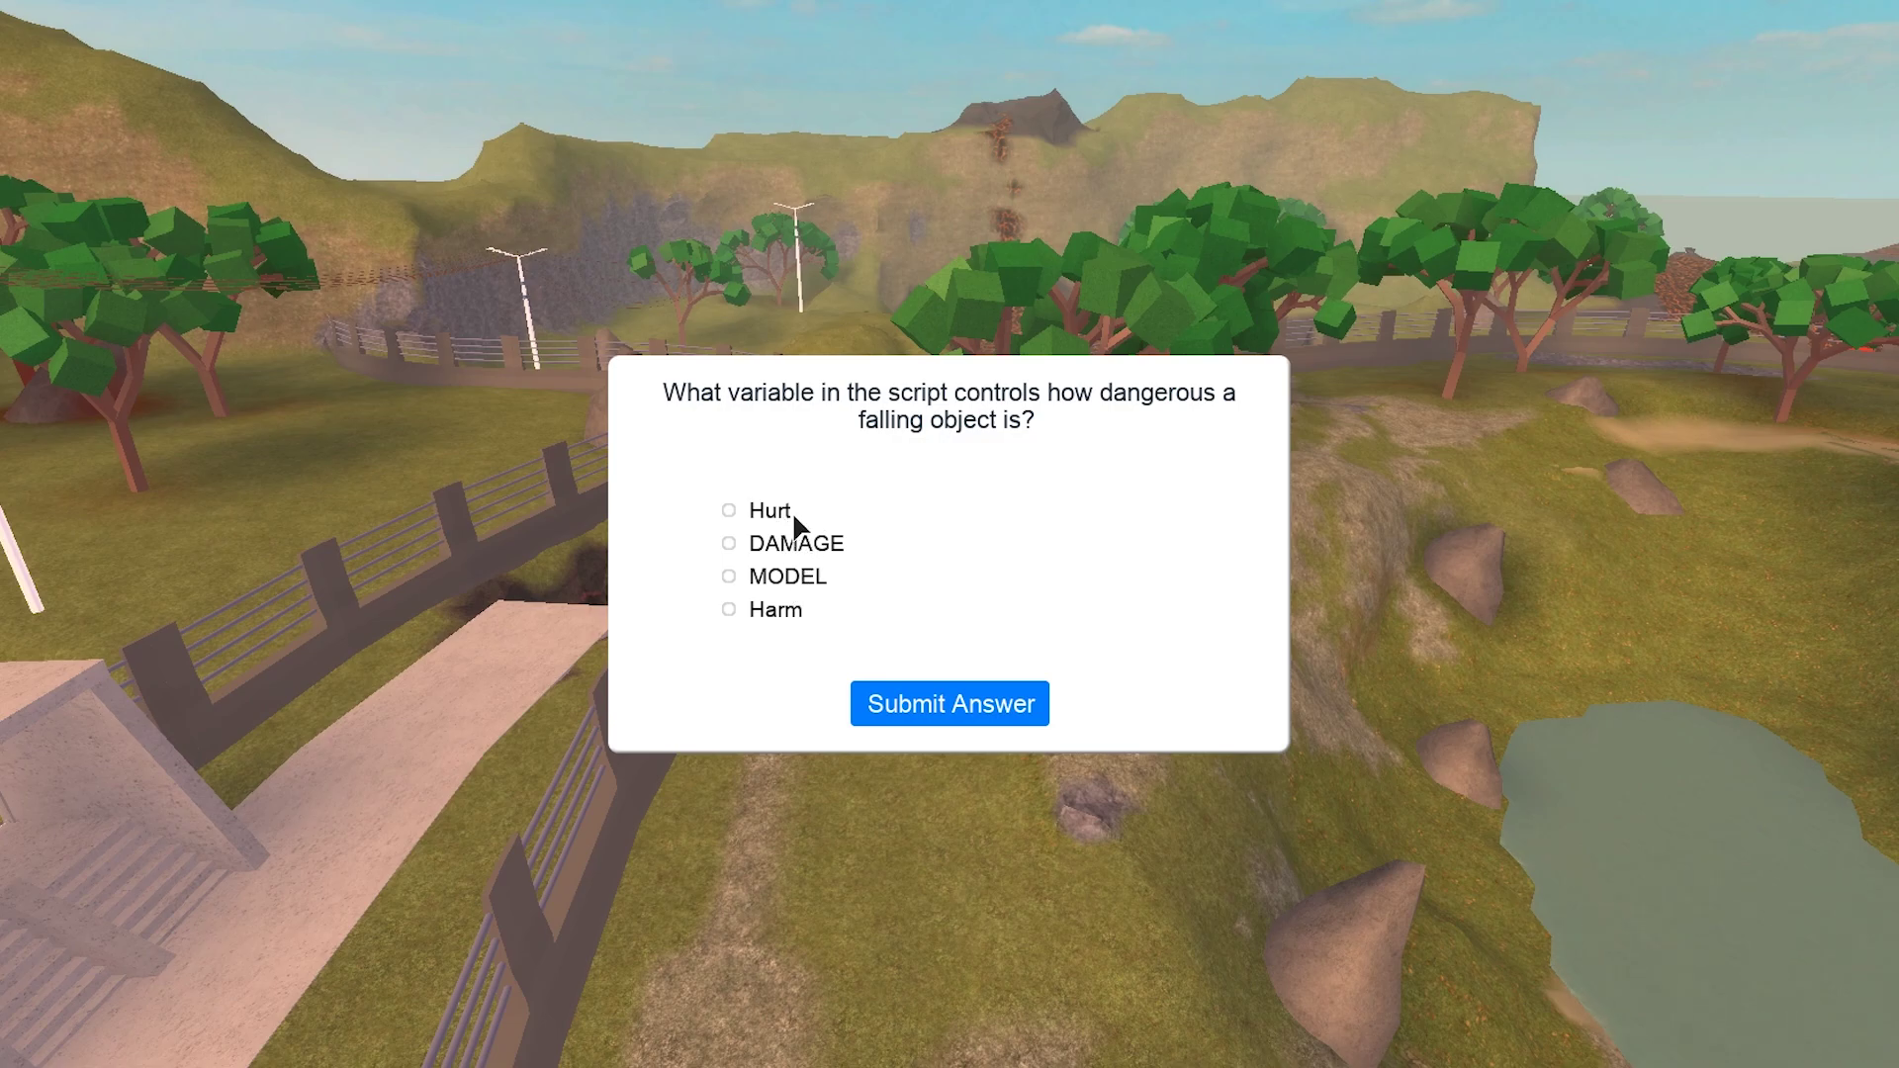
left_click(945, 706)
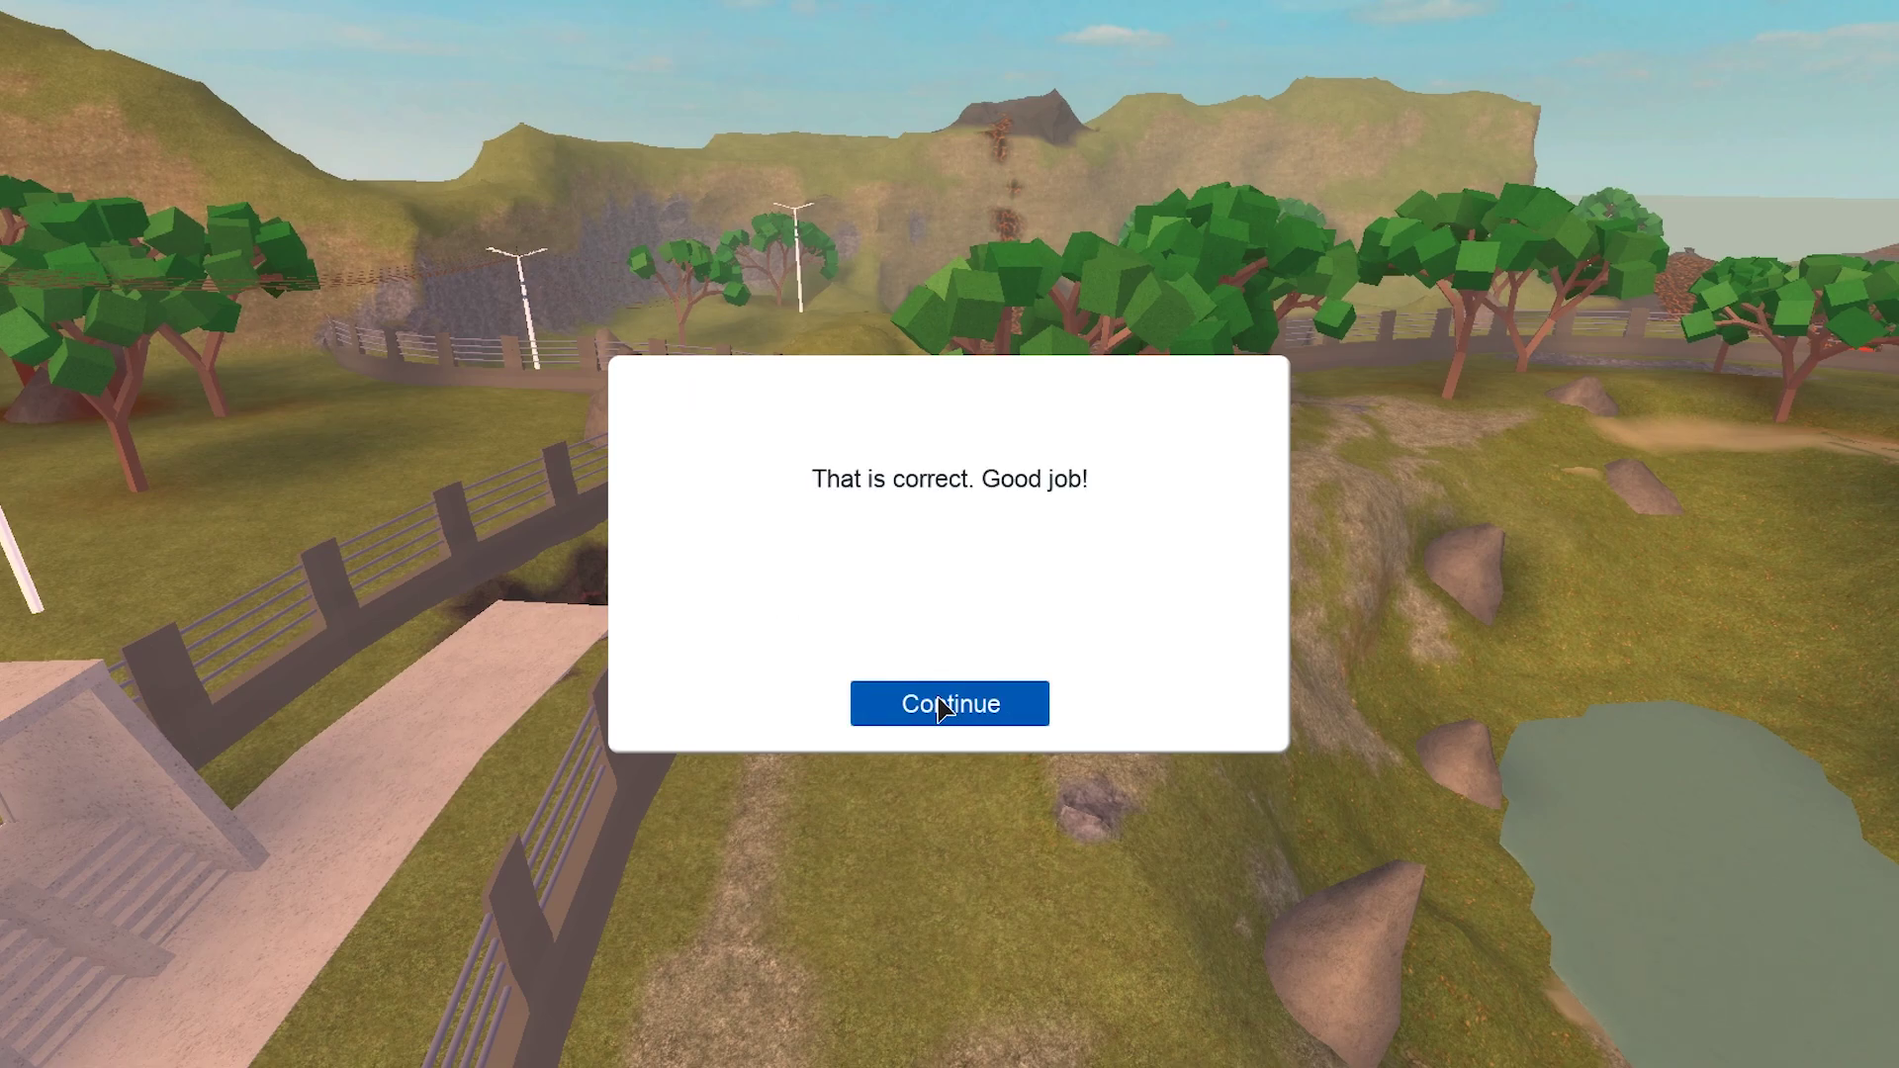
left_click(942, 706)
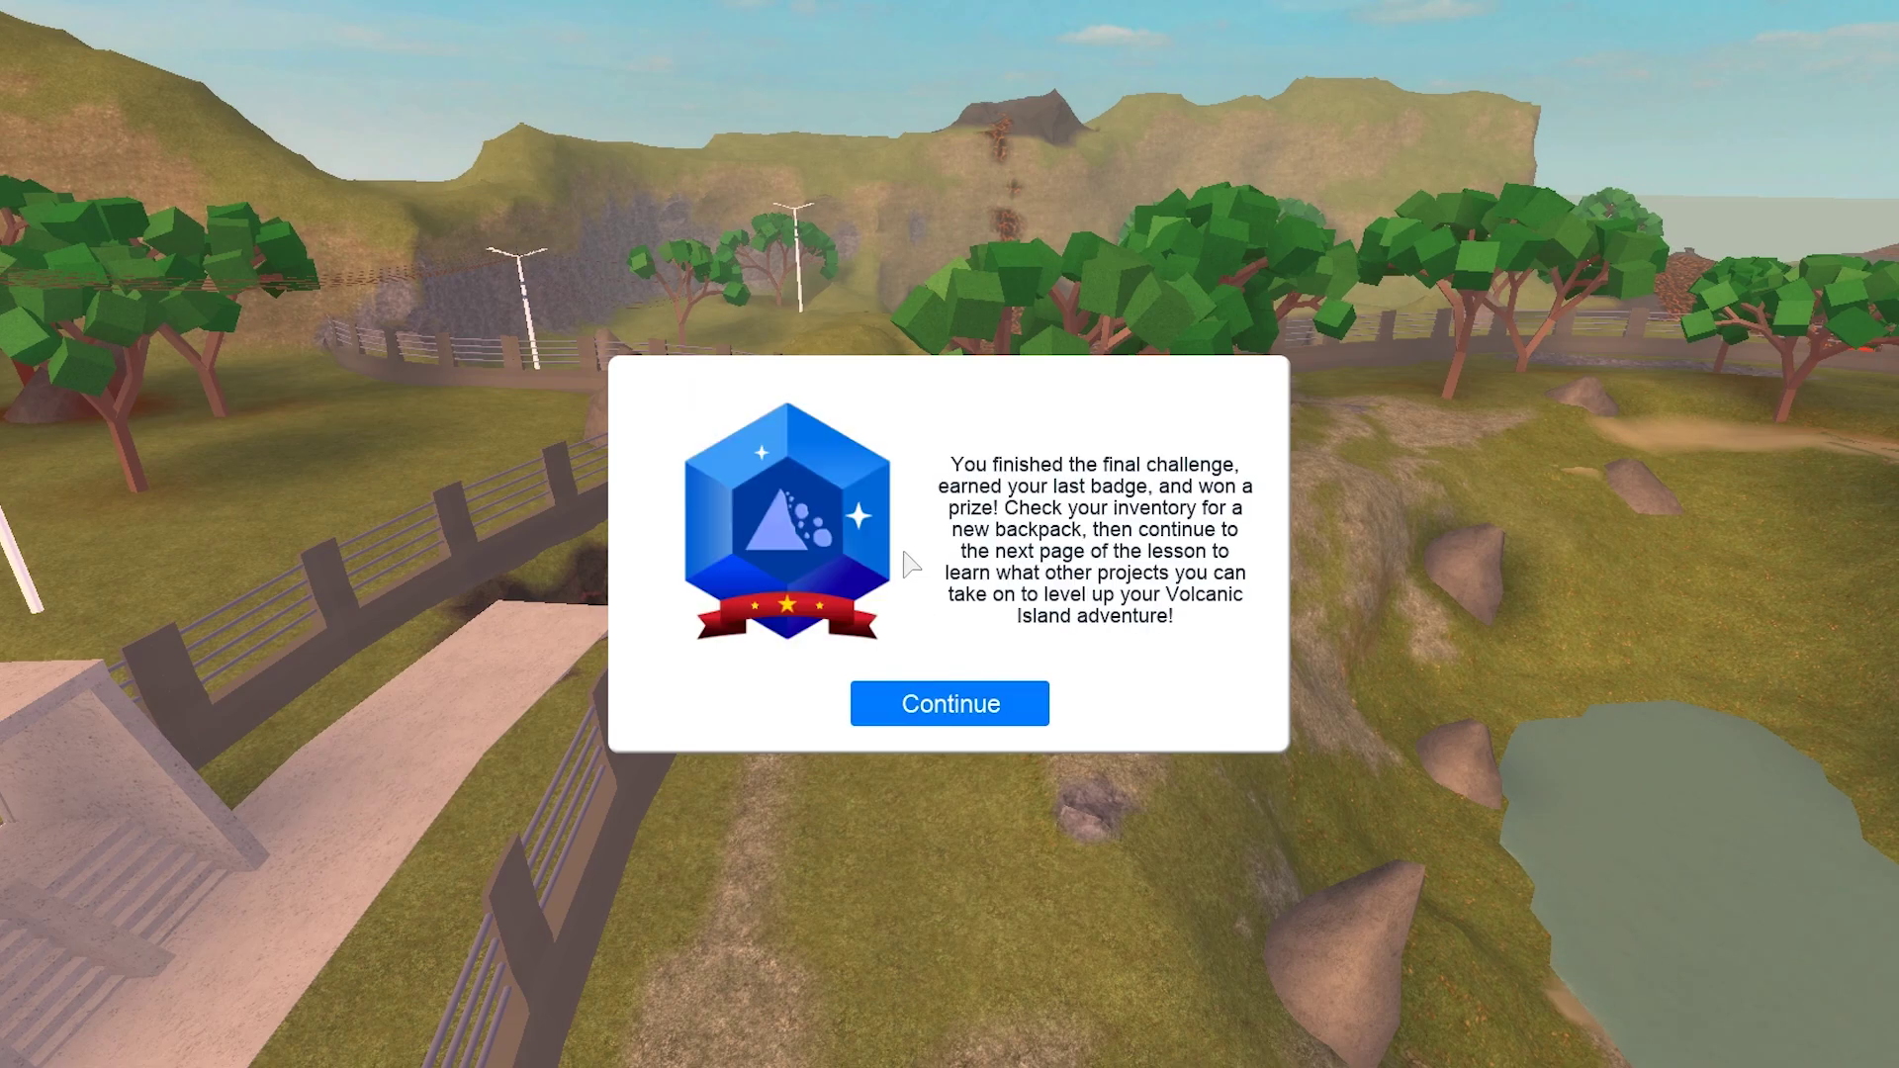
left_click(990, 708)
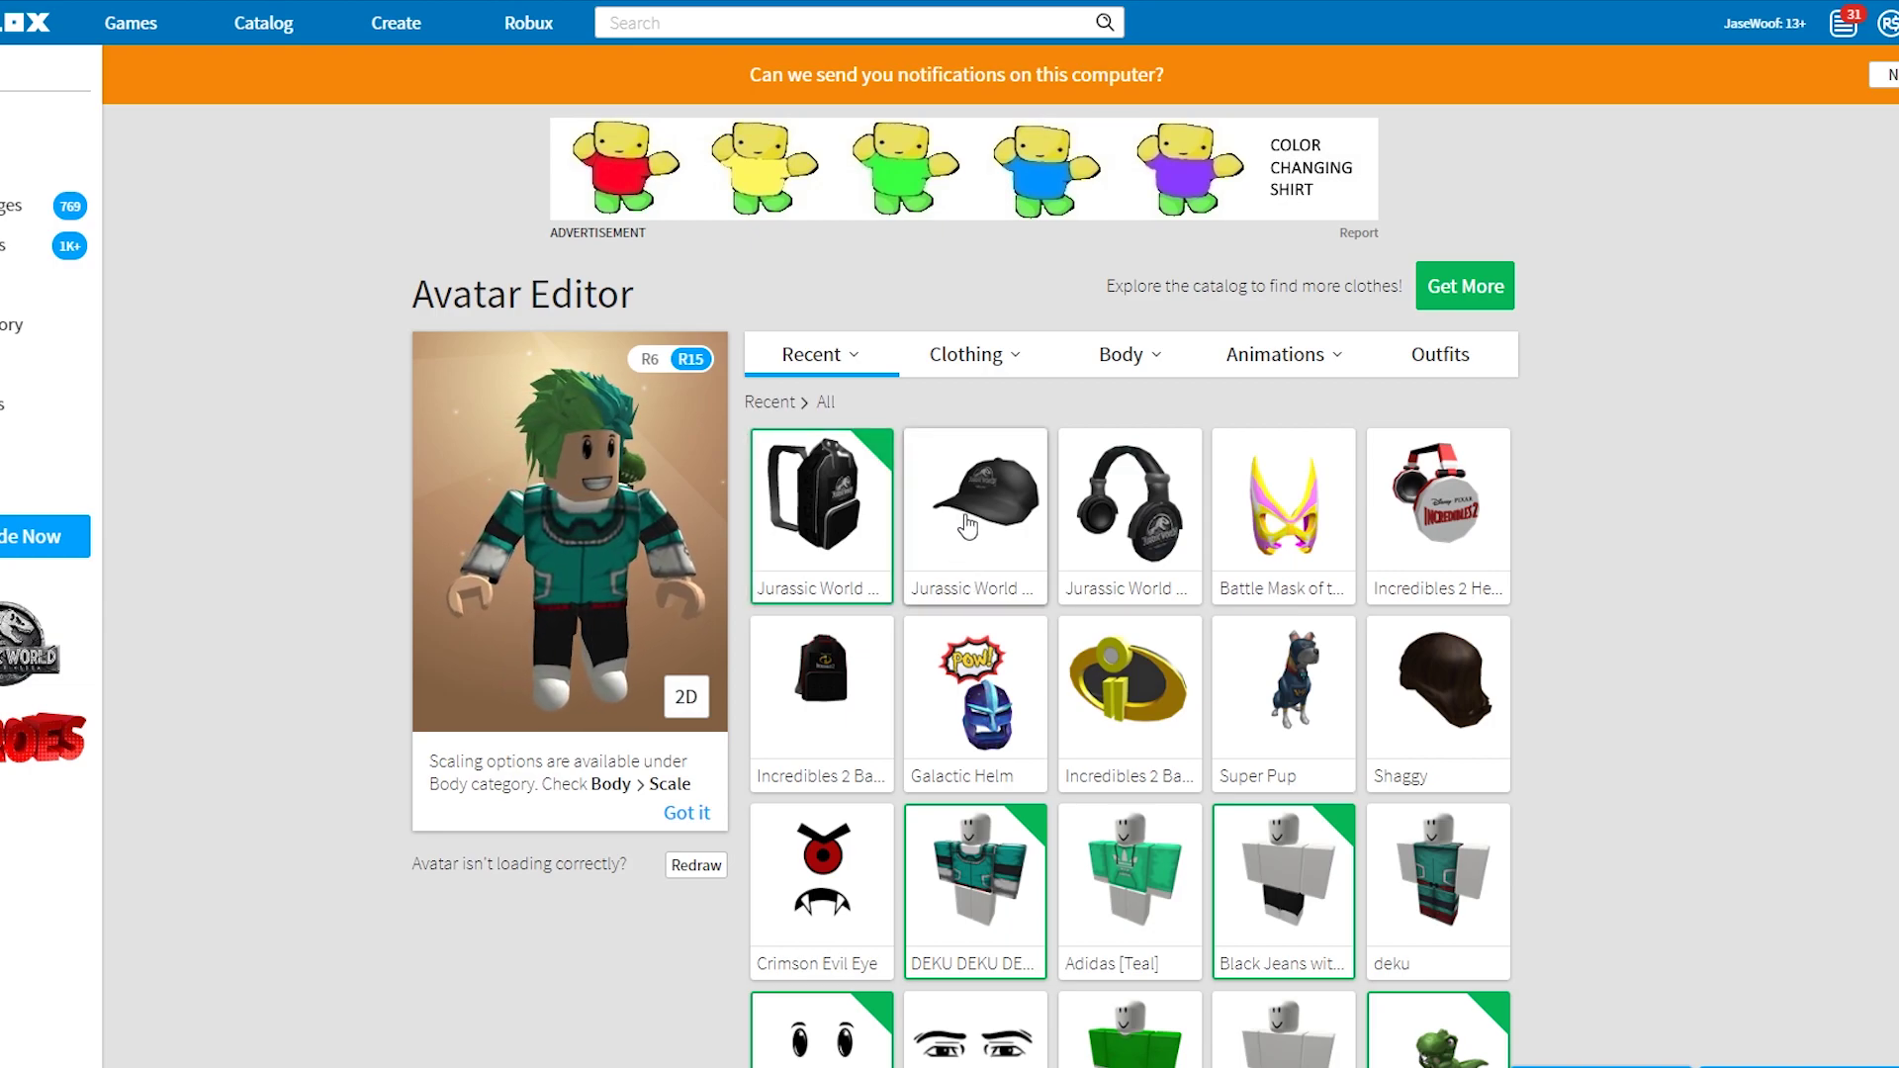
Select the black Jurassic World cap in the Avatar Editor.
left_click(912, 531)
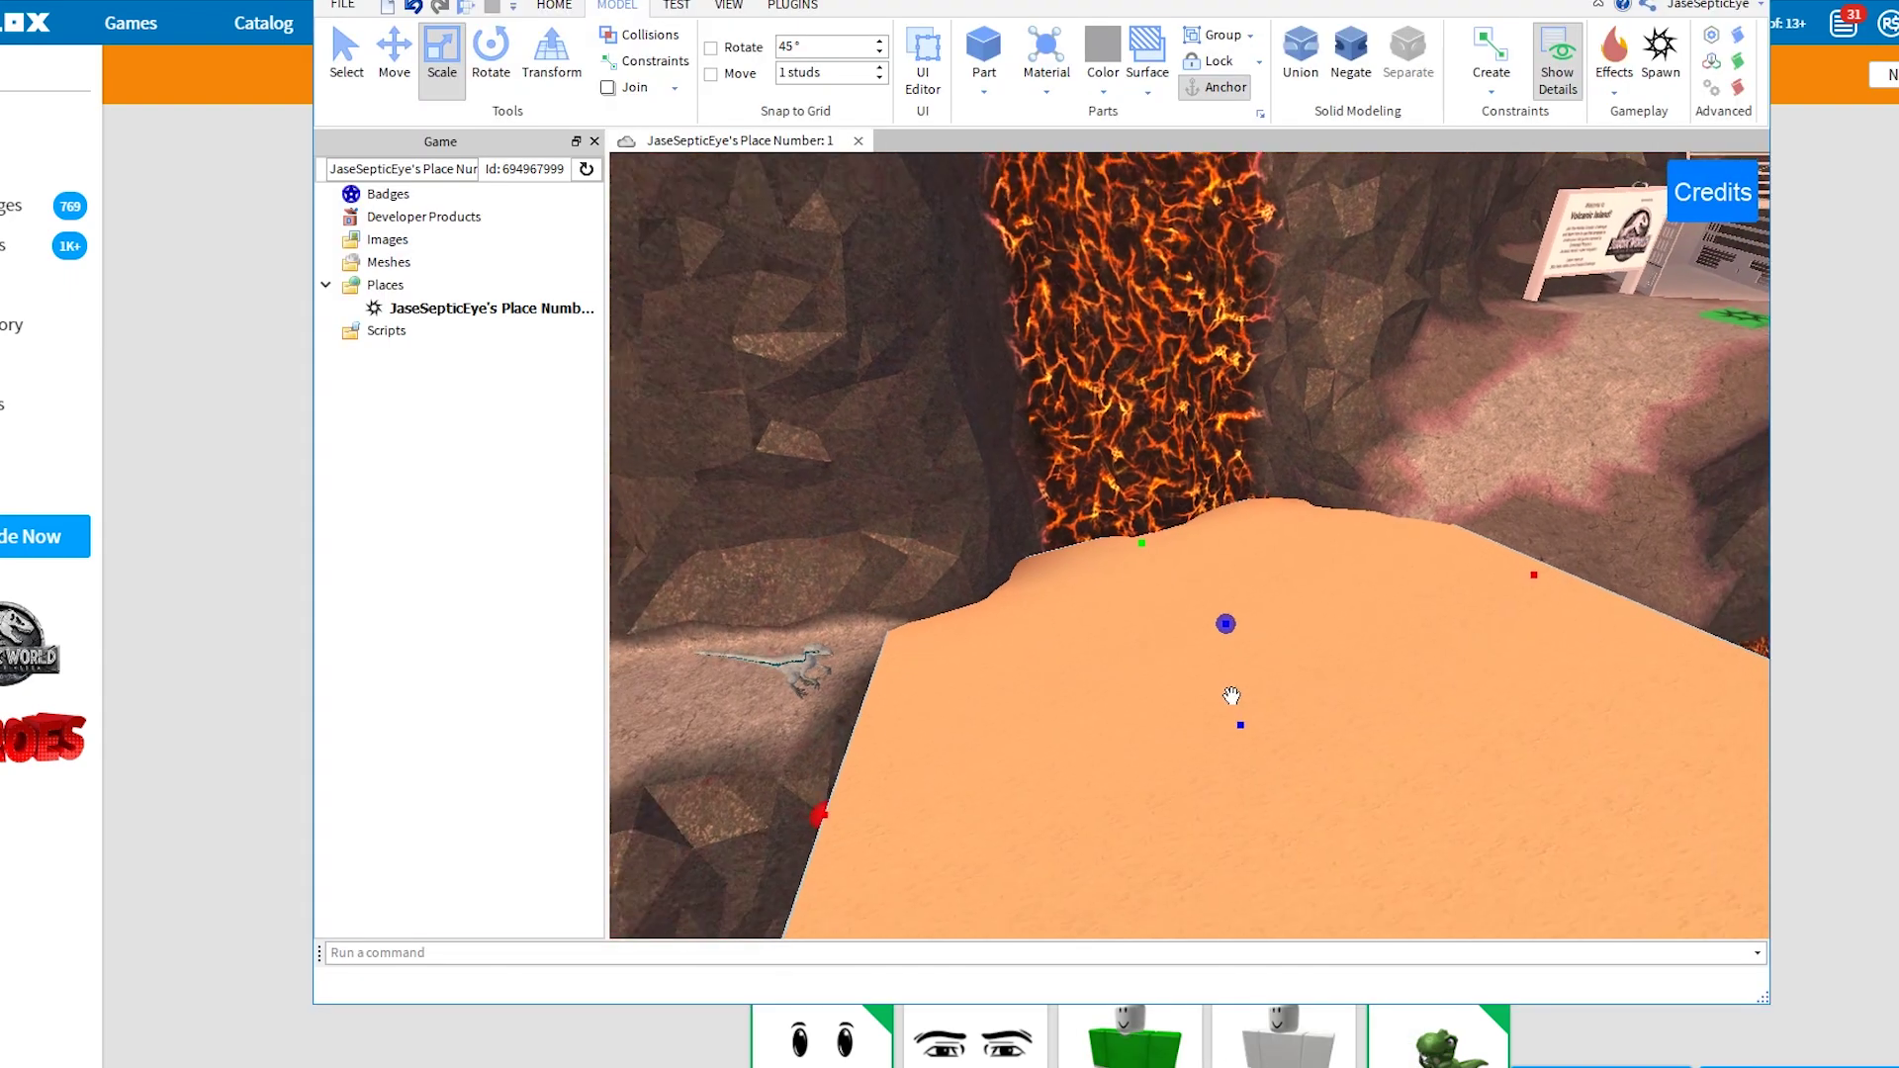
Switch to Roblox Studio, copy the large orange platform beside the lava fall, and paste a duplicate of it.
right_click_drag(1334, 731, 1093, 776)
right_click(1094, 775)
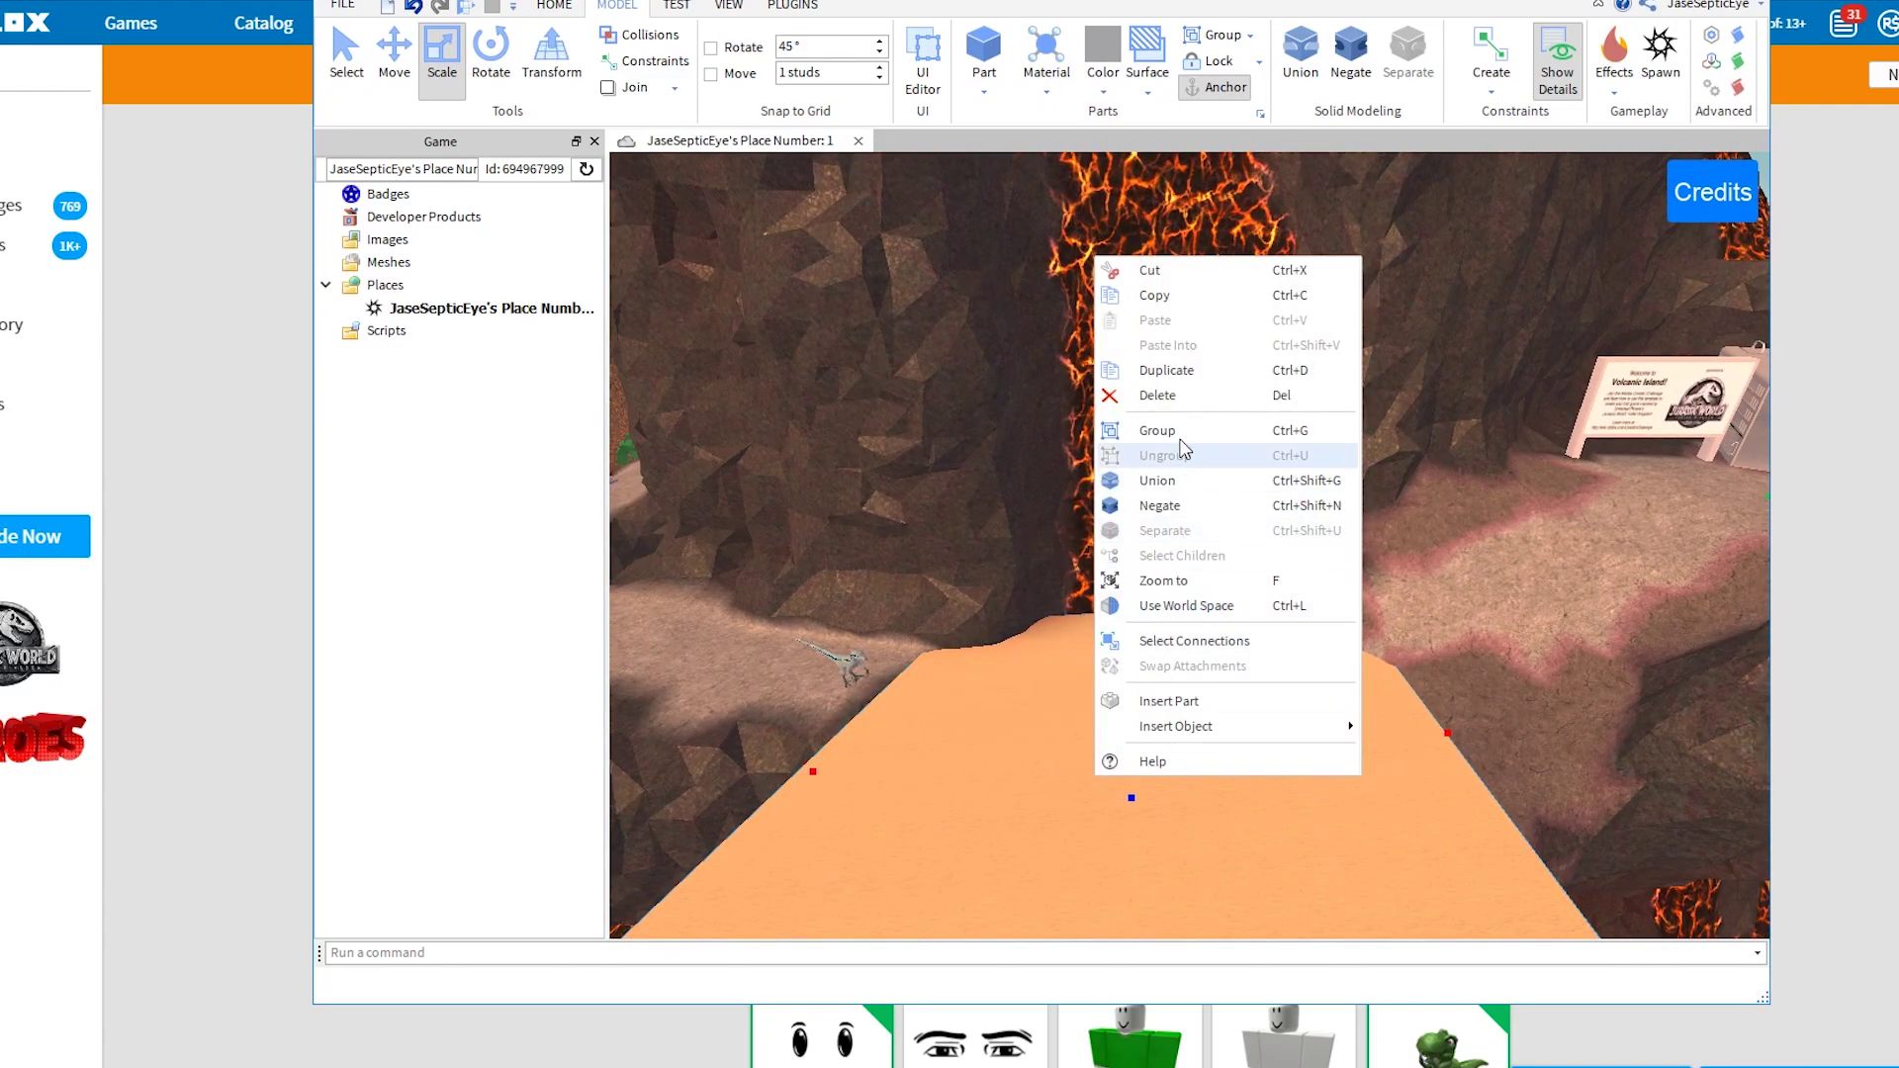
left_click(1186, 290)
key("s")
key("a")
right_click(915, 674)
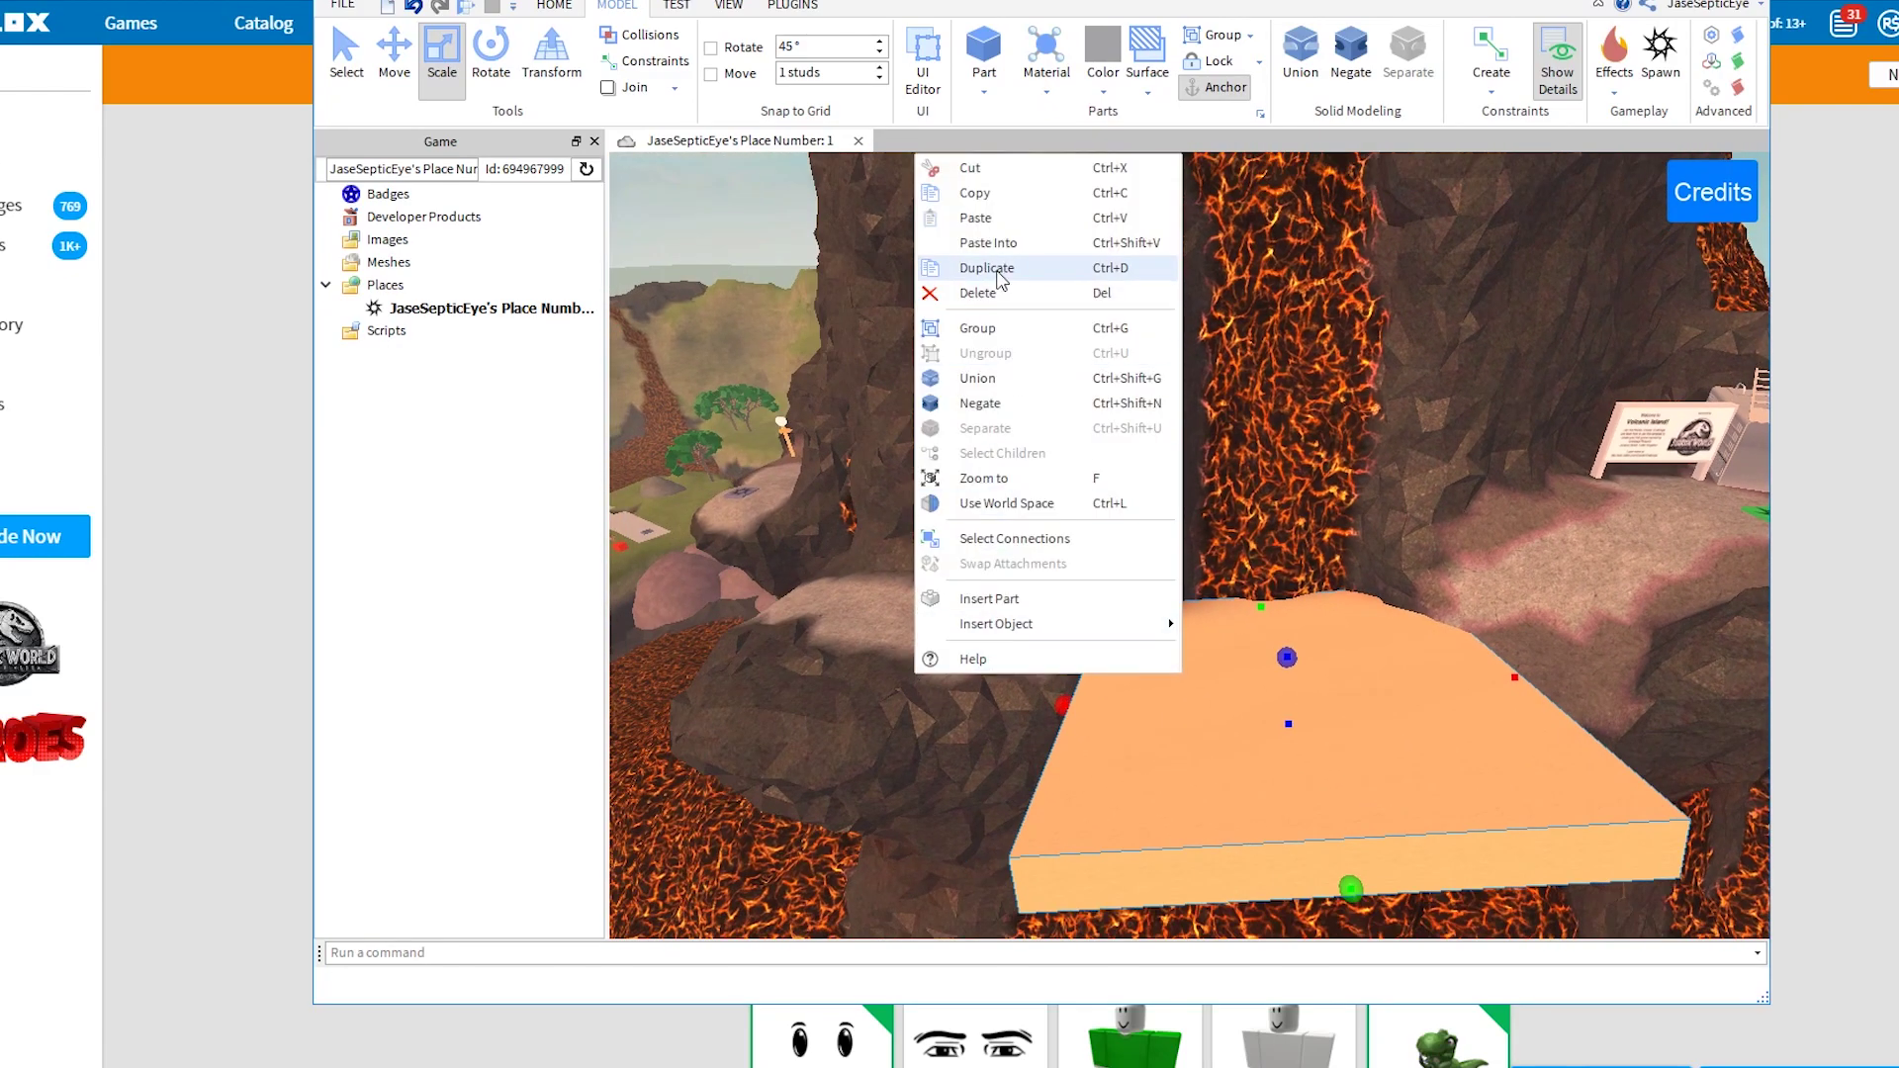
left_click(1005, 219)
key("a")
key("a")
left_click_drag(1428, 789, 1229, 700)
key("a")
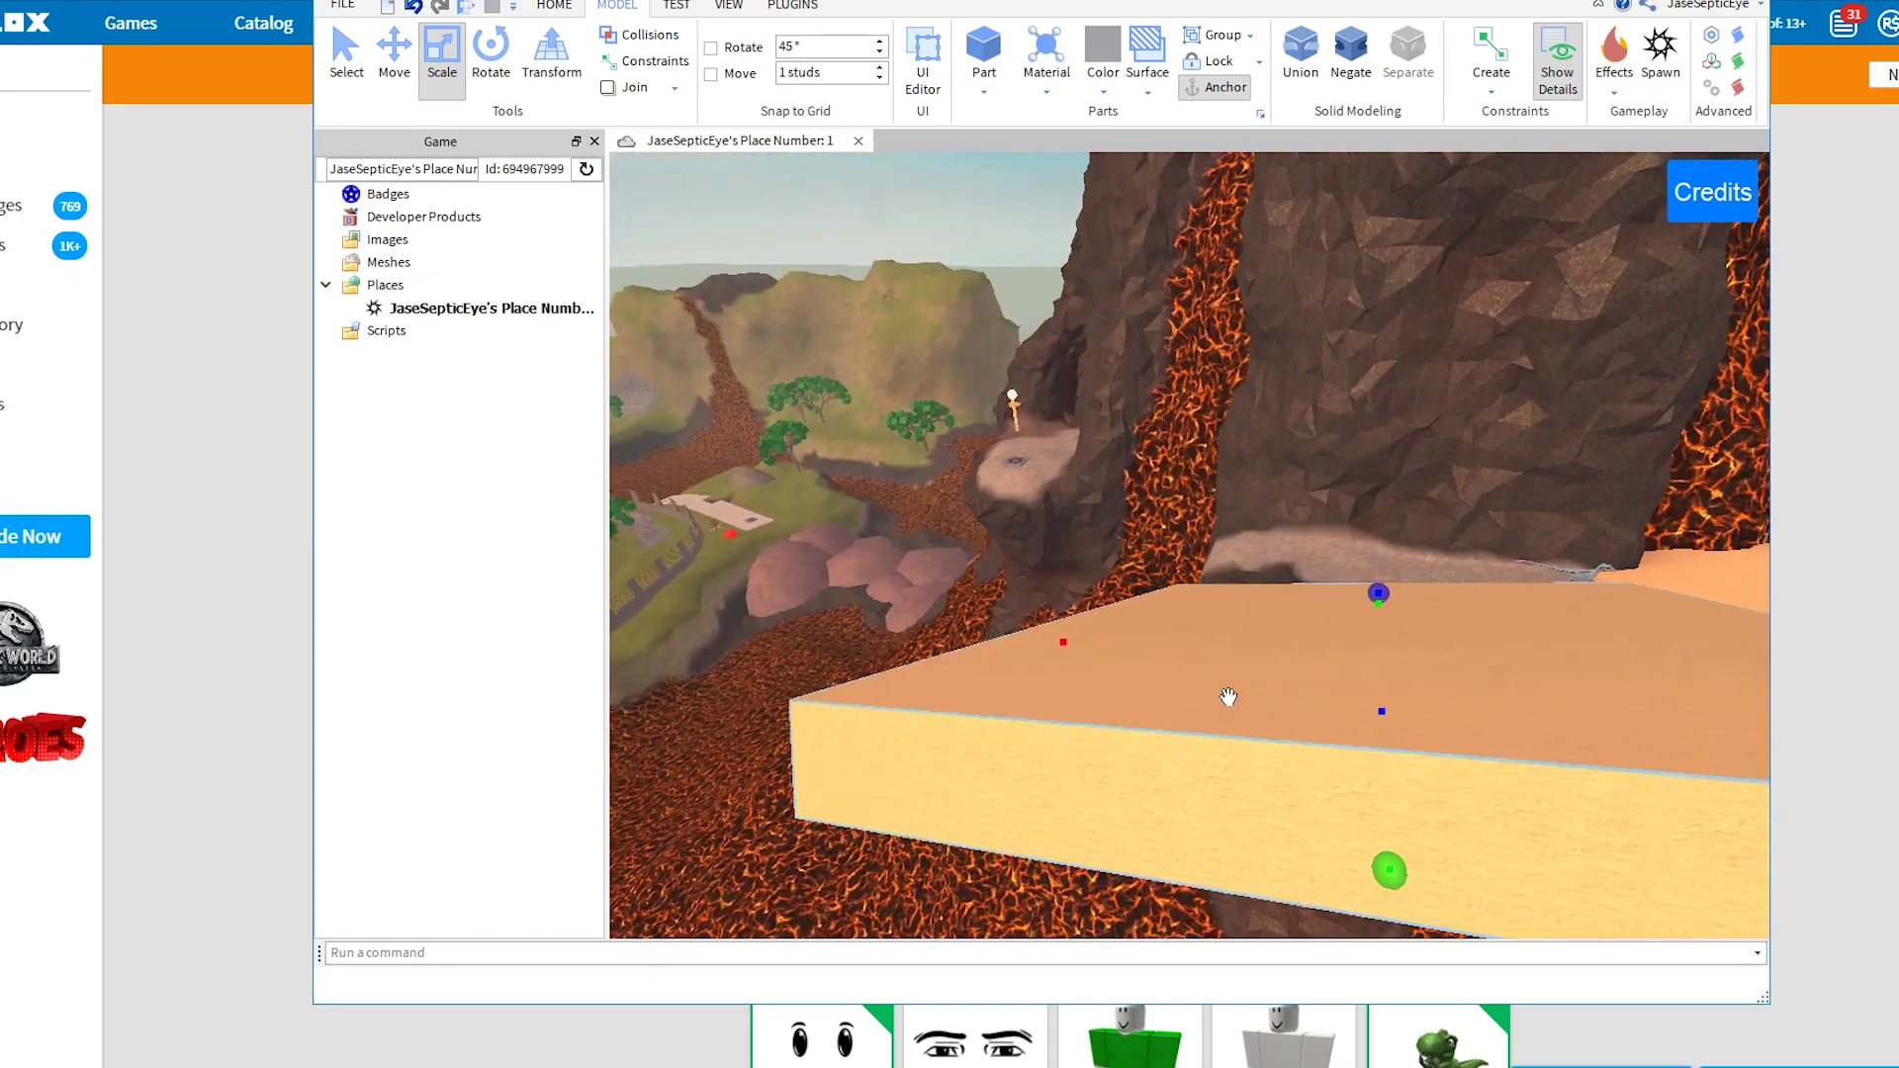
Bring the pasted platform around the volcano to the lava fall between the next two rock ledges.
right_click_drag(1230, 699, 1184, 610)
key("s")
key("a")
left_click_drag(1184, 610, 1467, 399)
key("a")
key("a")
key("d")
key("s")
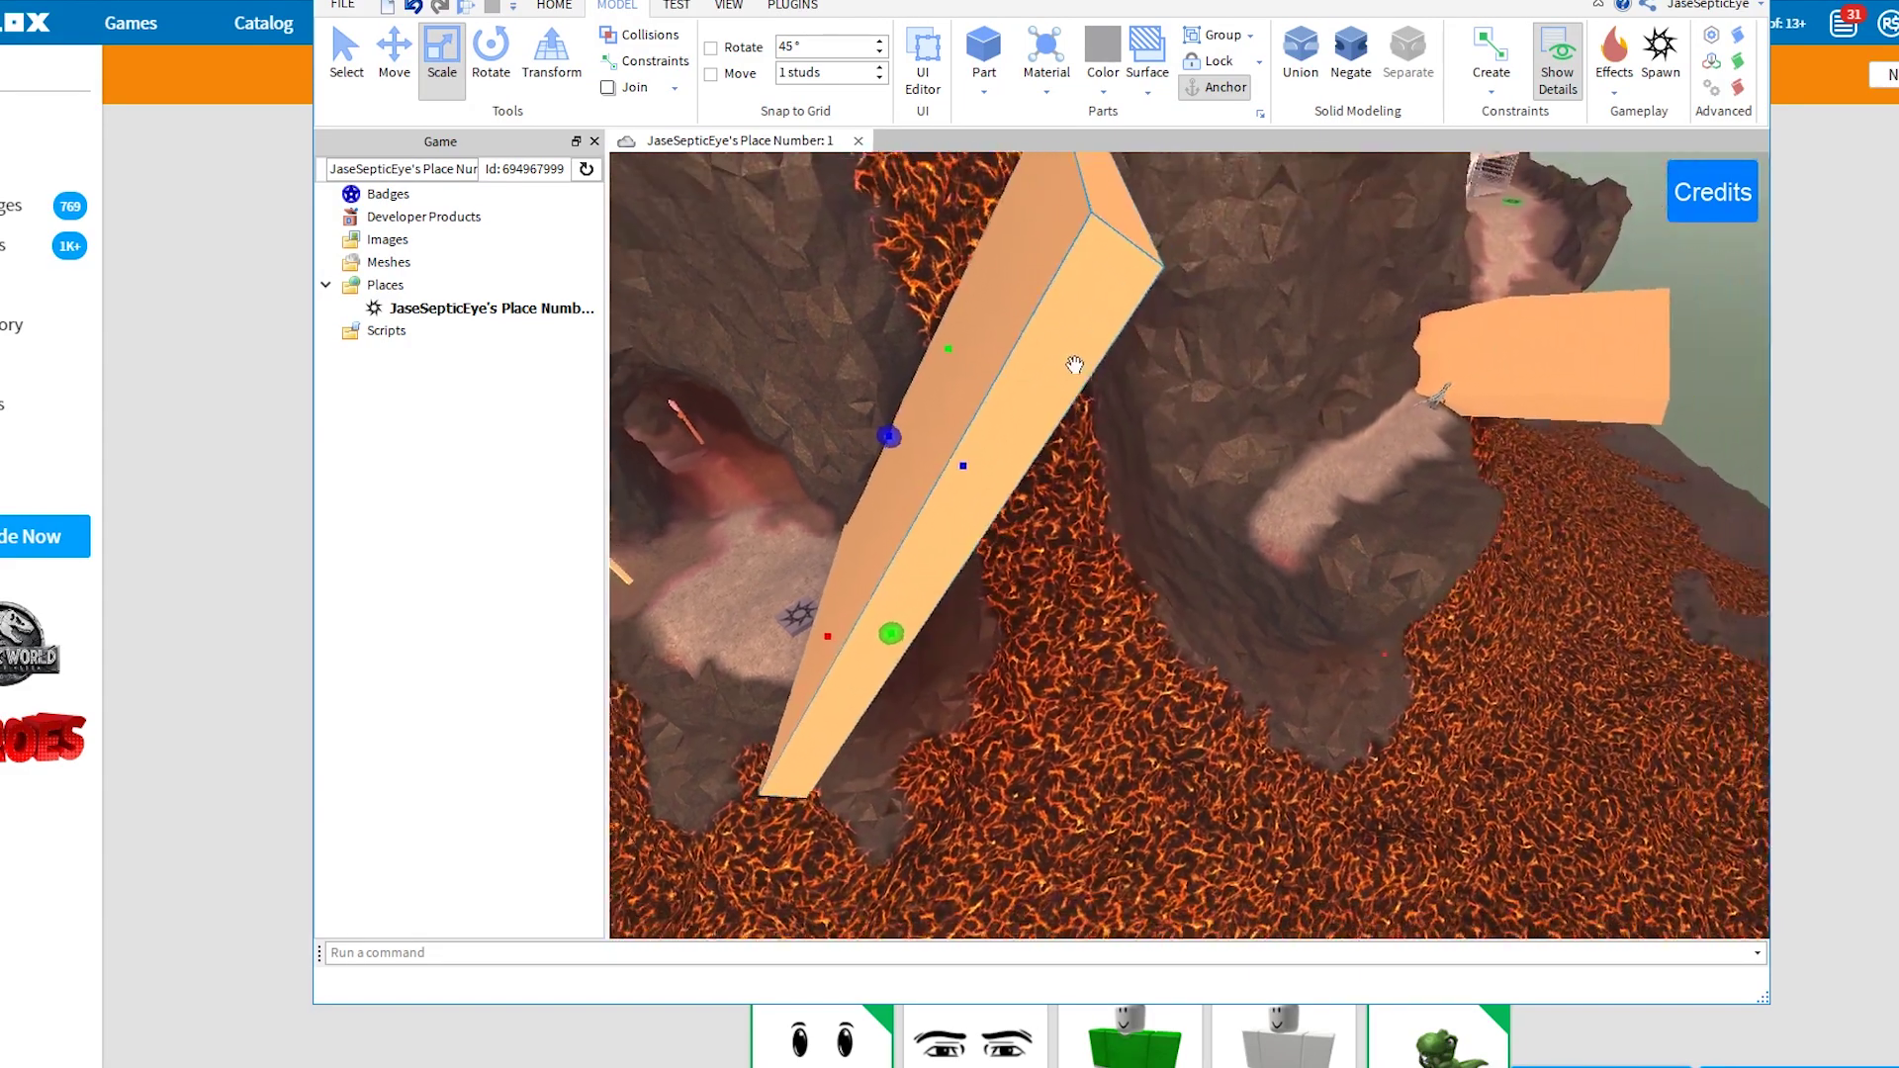
Rotate the copied platform so it lies flat across the lava between the two ledges.
left_click_drag(916, 448, 912, 461)
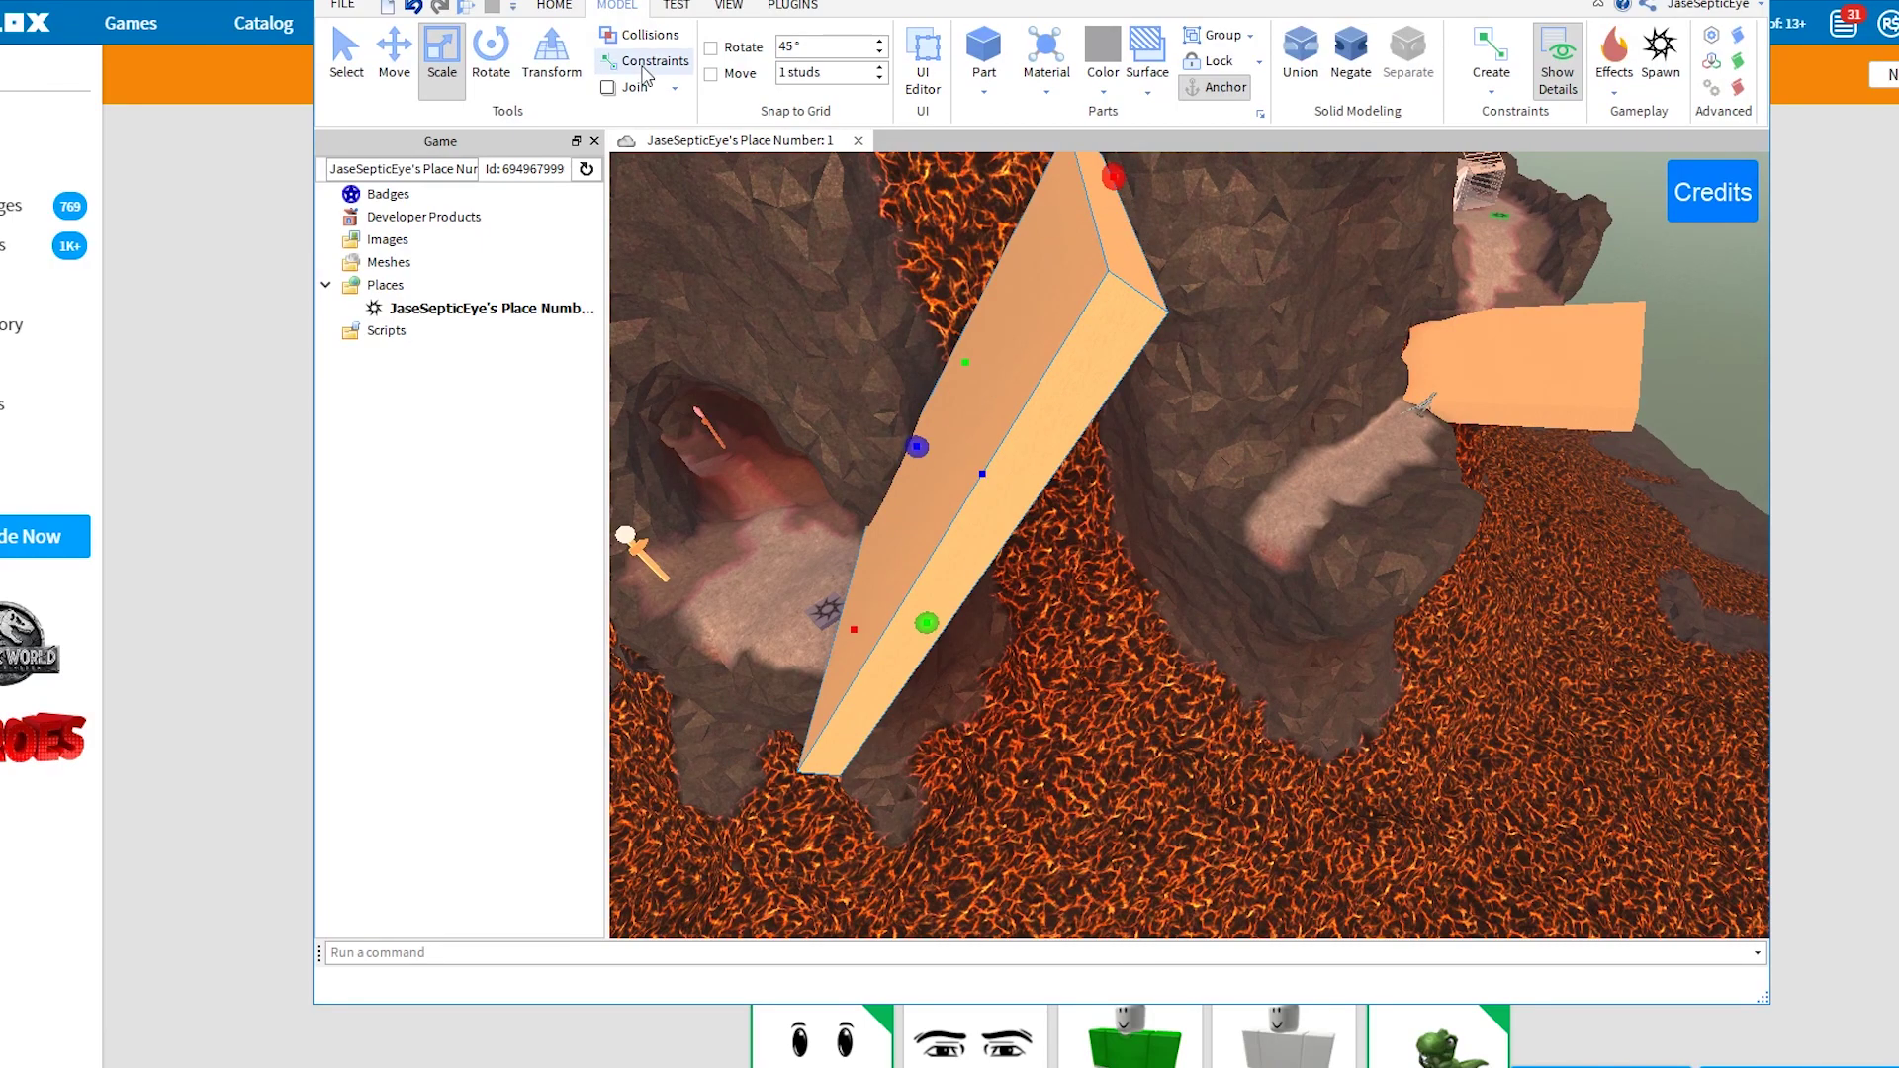
key("w")
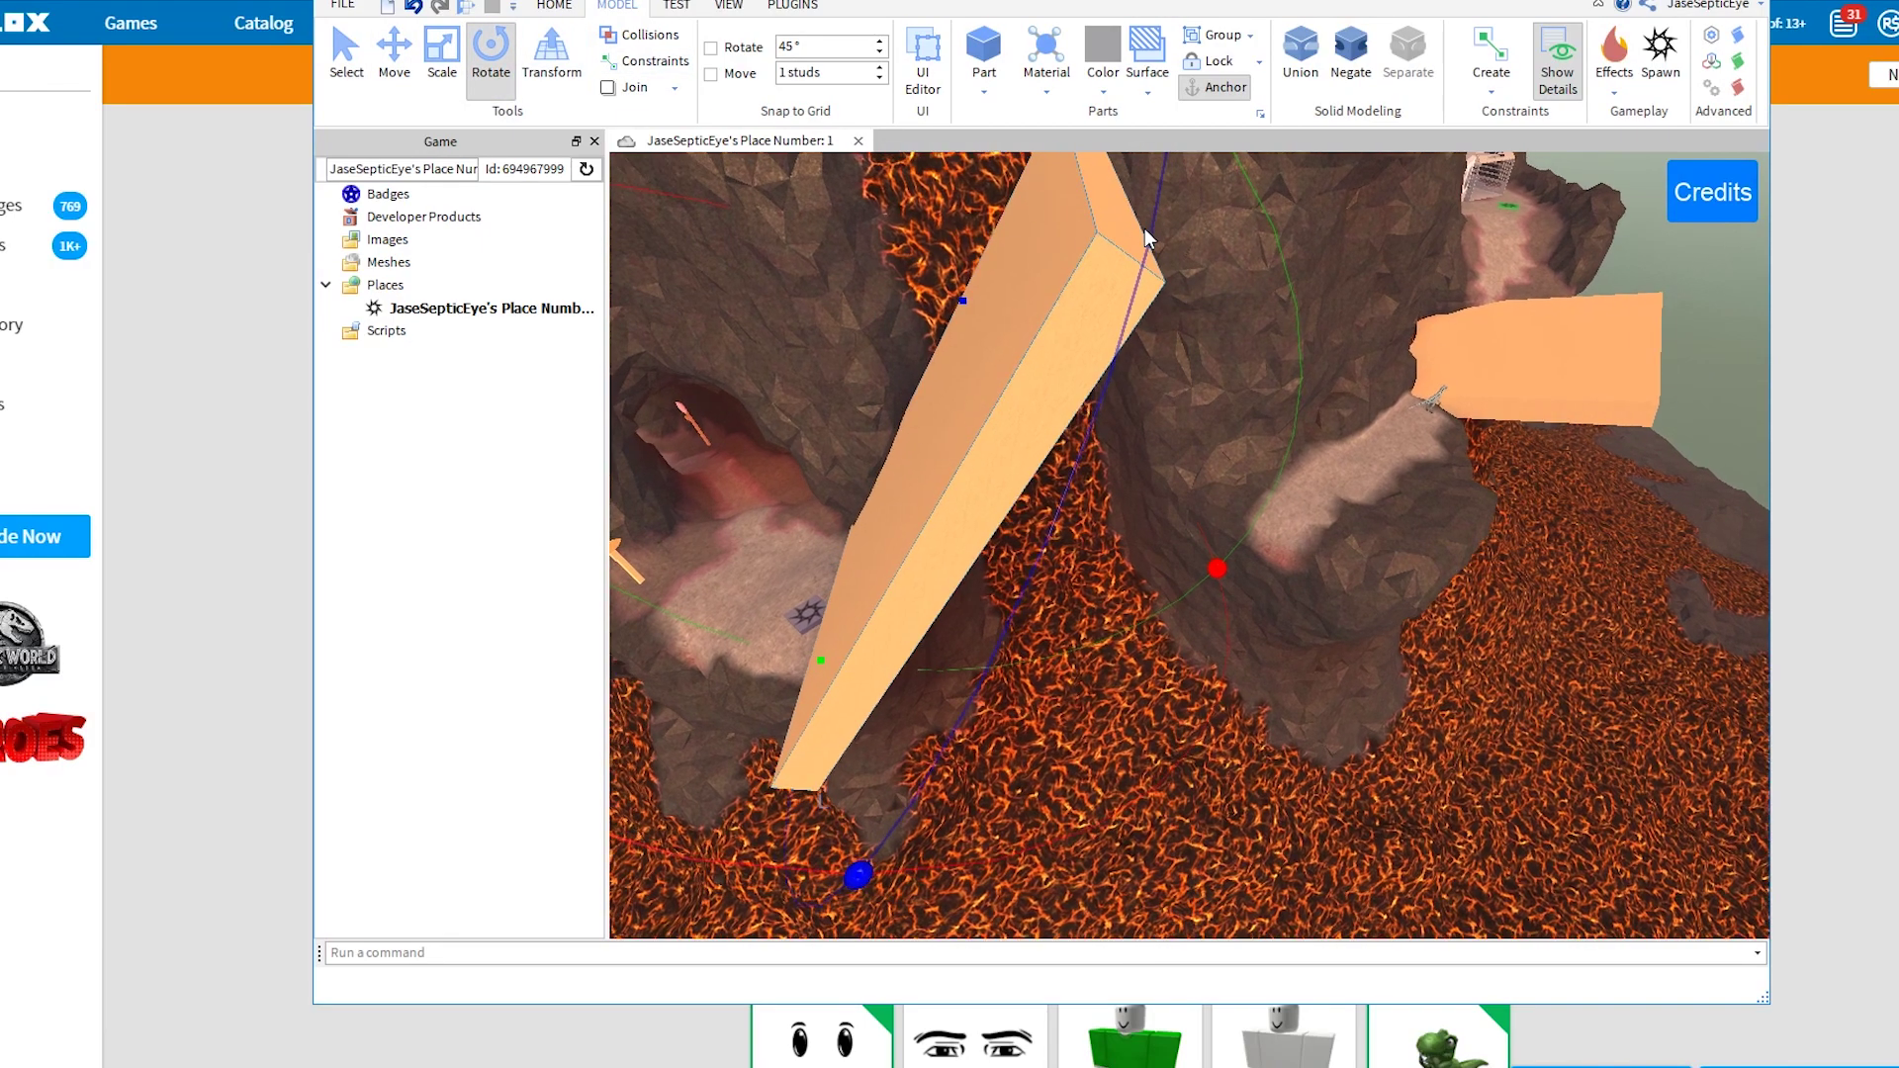
key("s")
left_click_drag(1170, 258, 1306, 428)
Move the copied platform against the rock so it bridges the lava fall between the cave and the dinosaur's ledge.
left_click(394, 59)
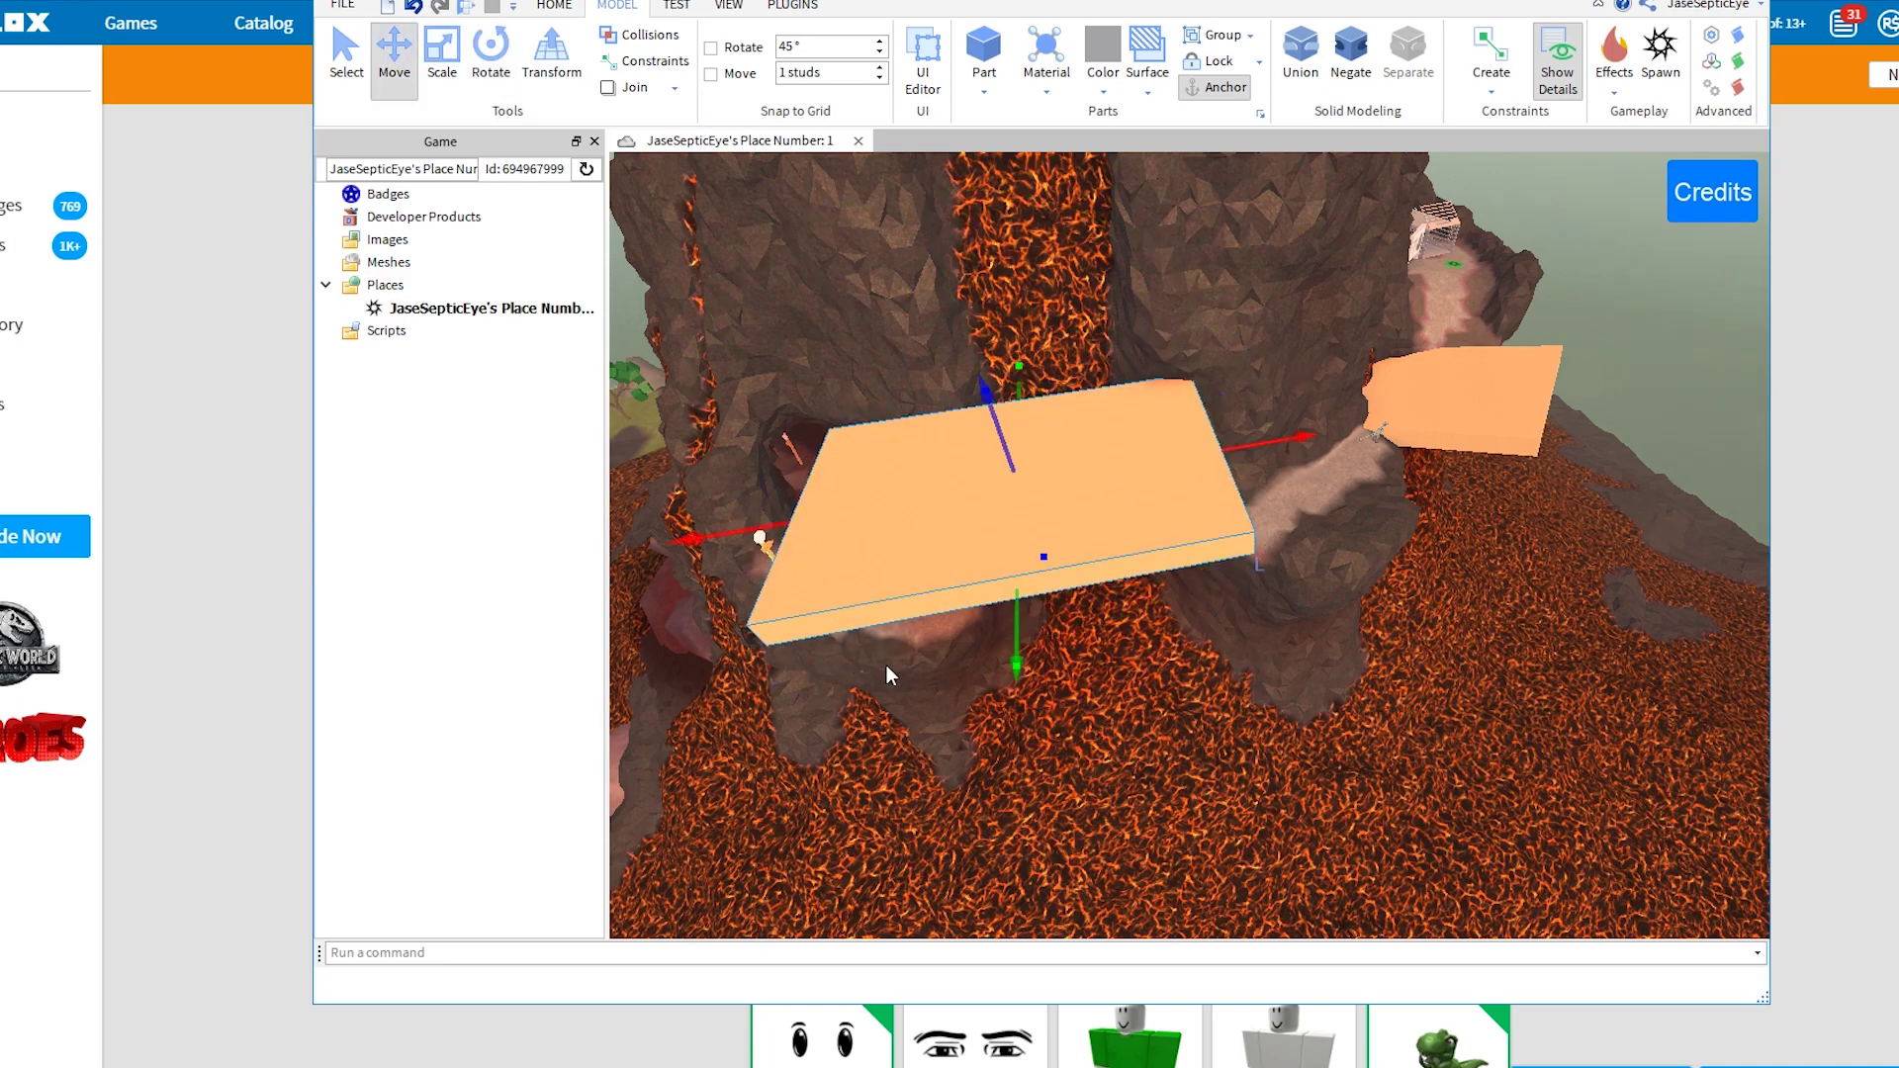
key("w")
right_click_drag(1084, 773, 1019, 604)
key("s")
left_click_drag(1023, 474, 1423, 591)
key("d")
right_click_drag(1247, 661, 1339, 657)
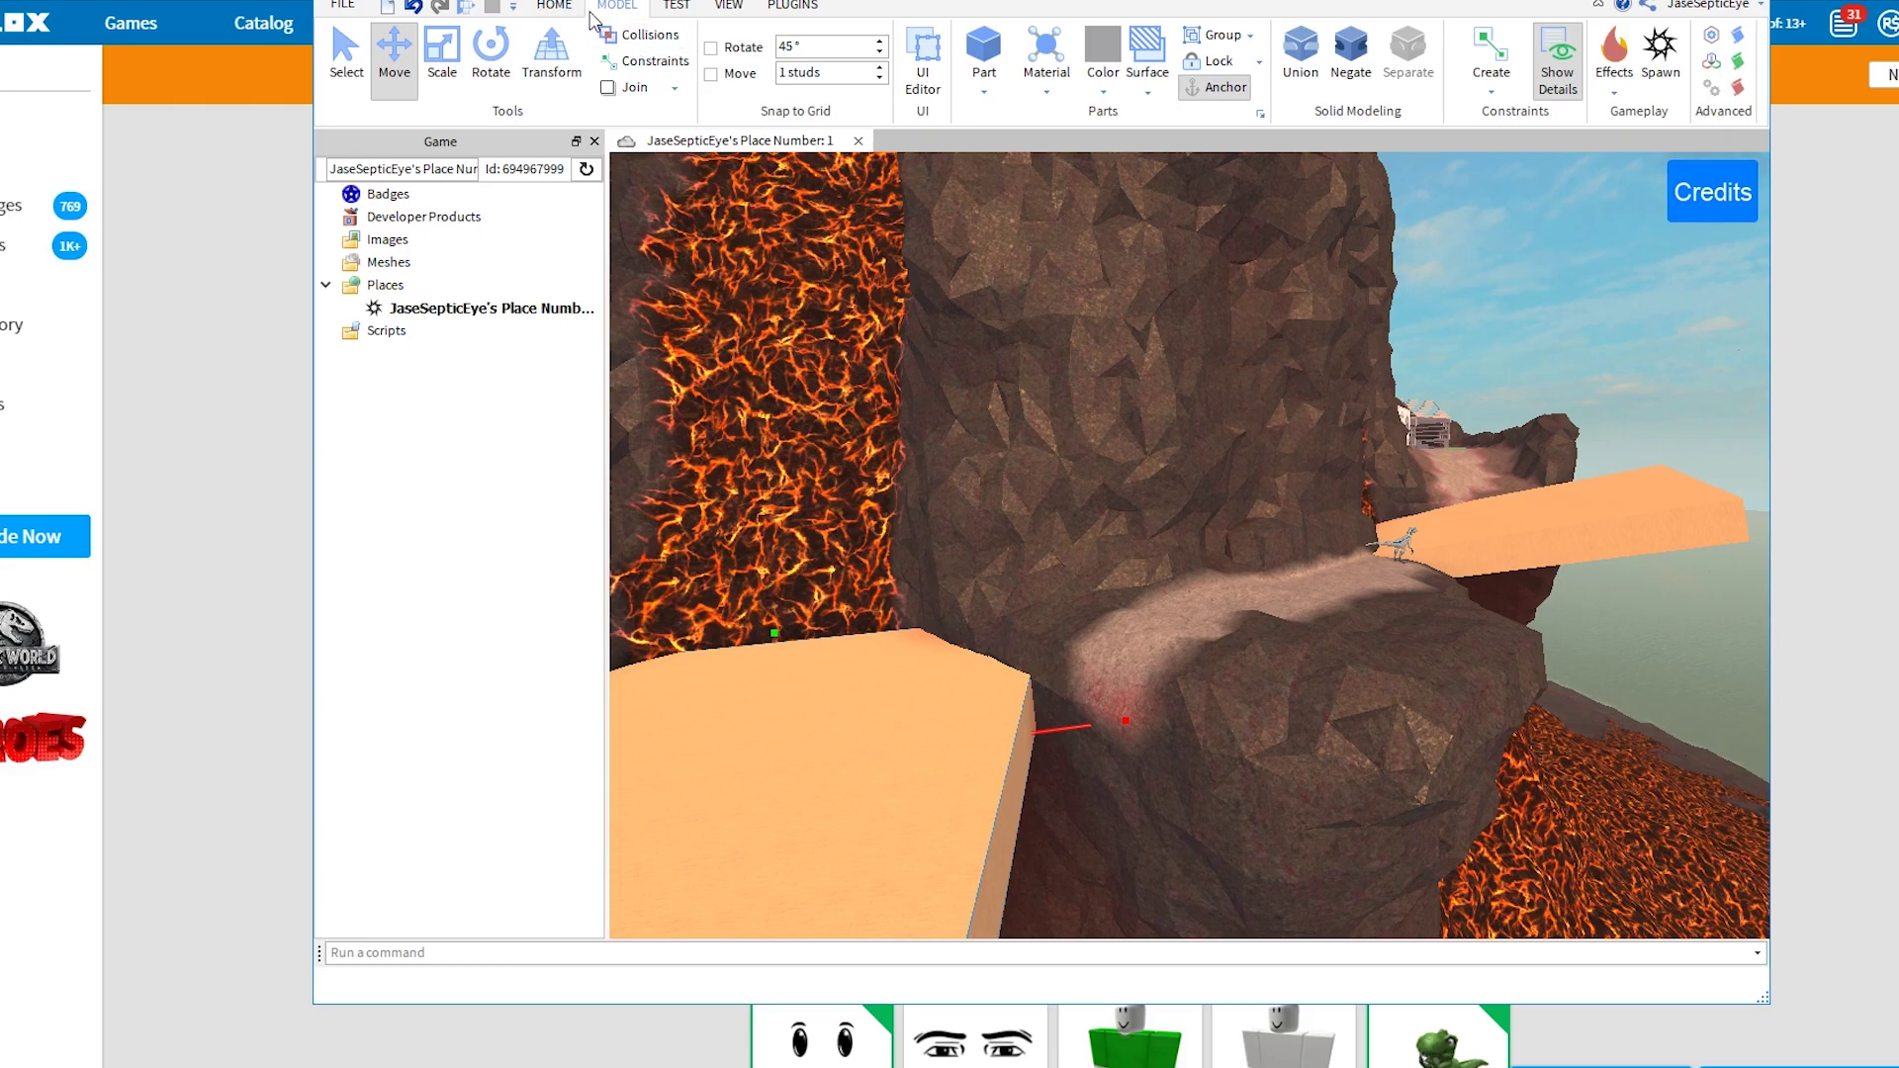
Start a playtest and walk the character over both orange platforms to the cave entrance.
left_click(468, 10)
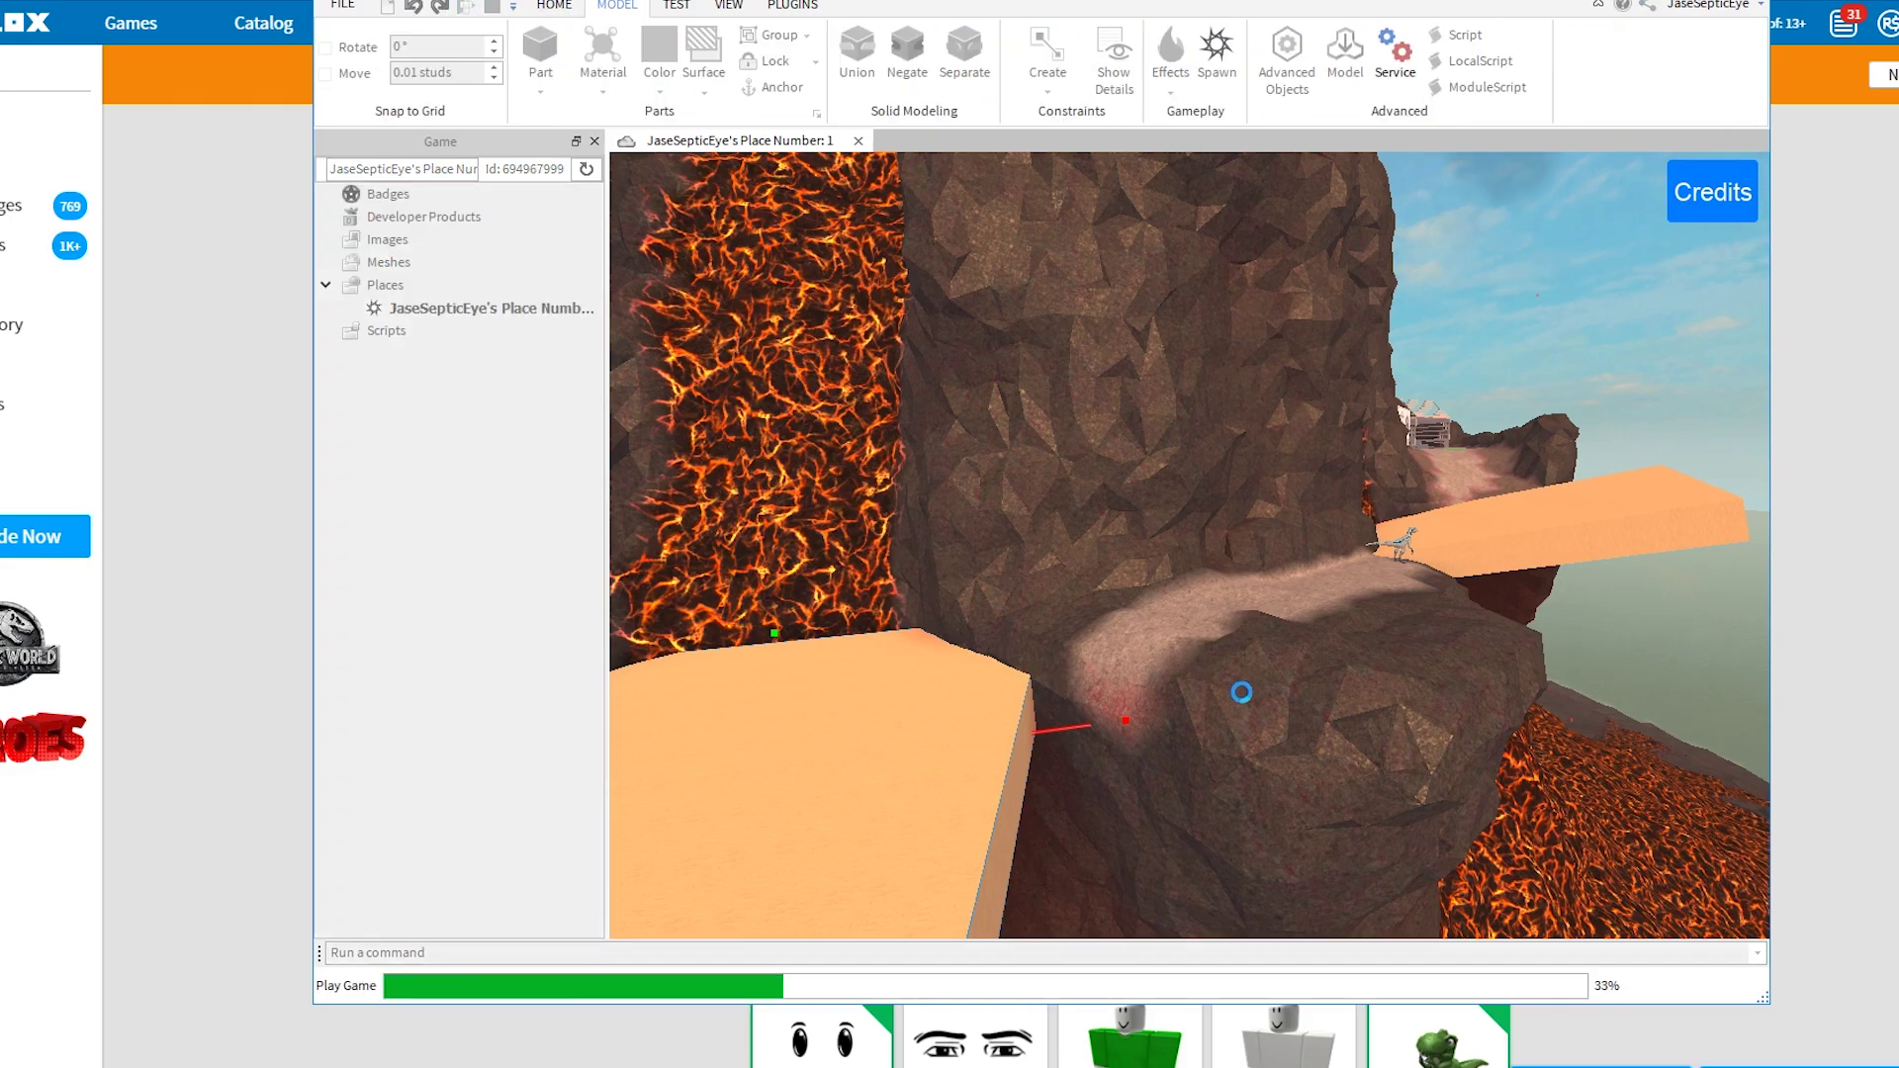
key("w")
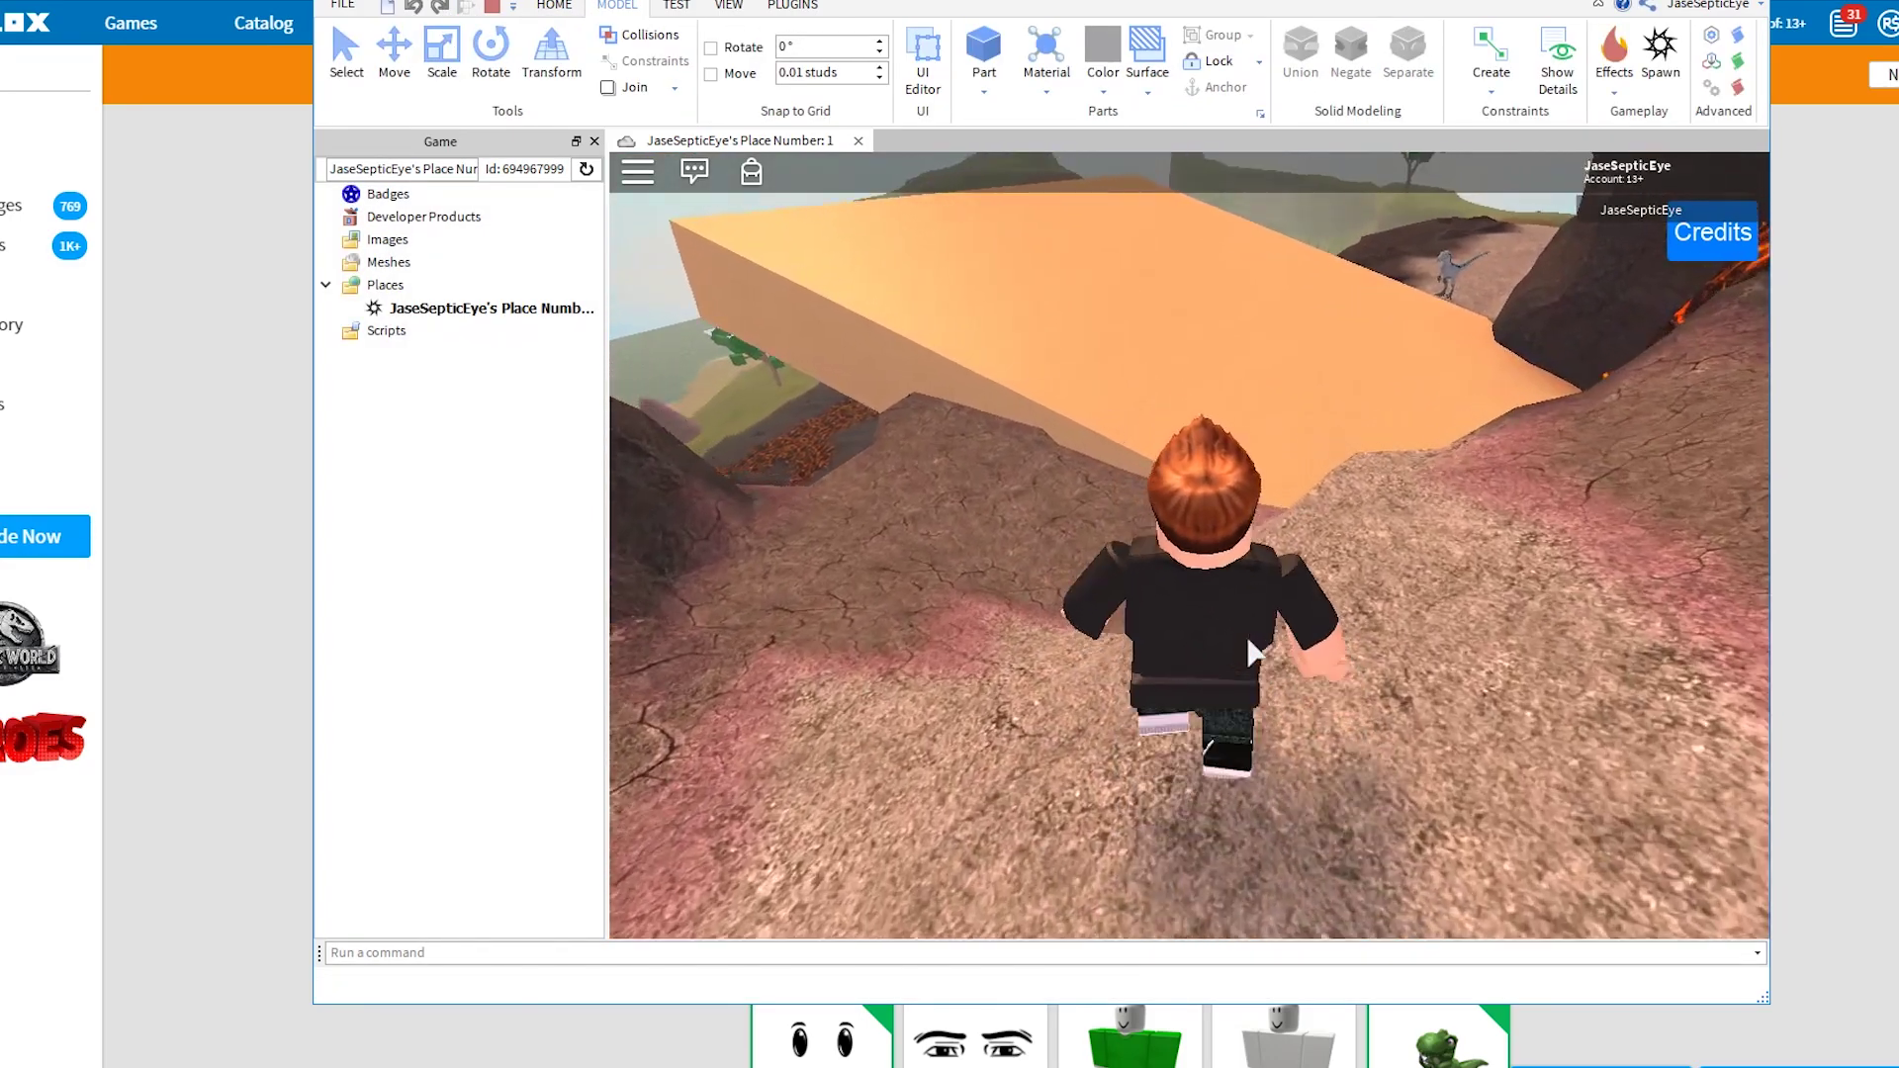
right_click_drag(1254, 652, 1248, 646)
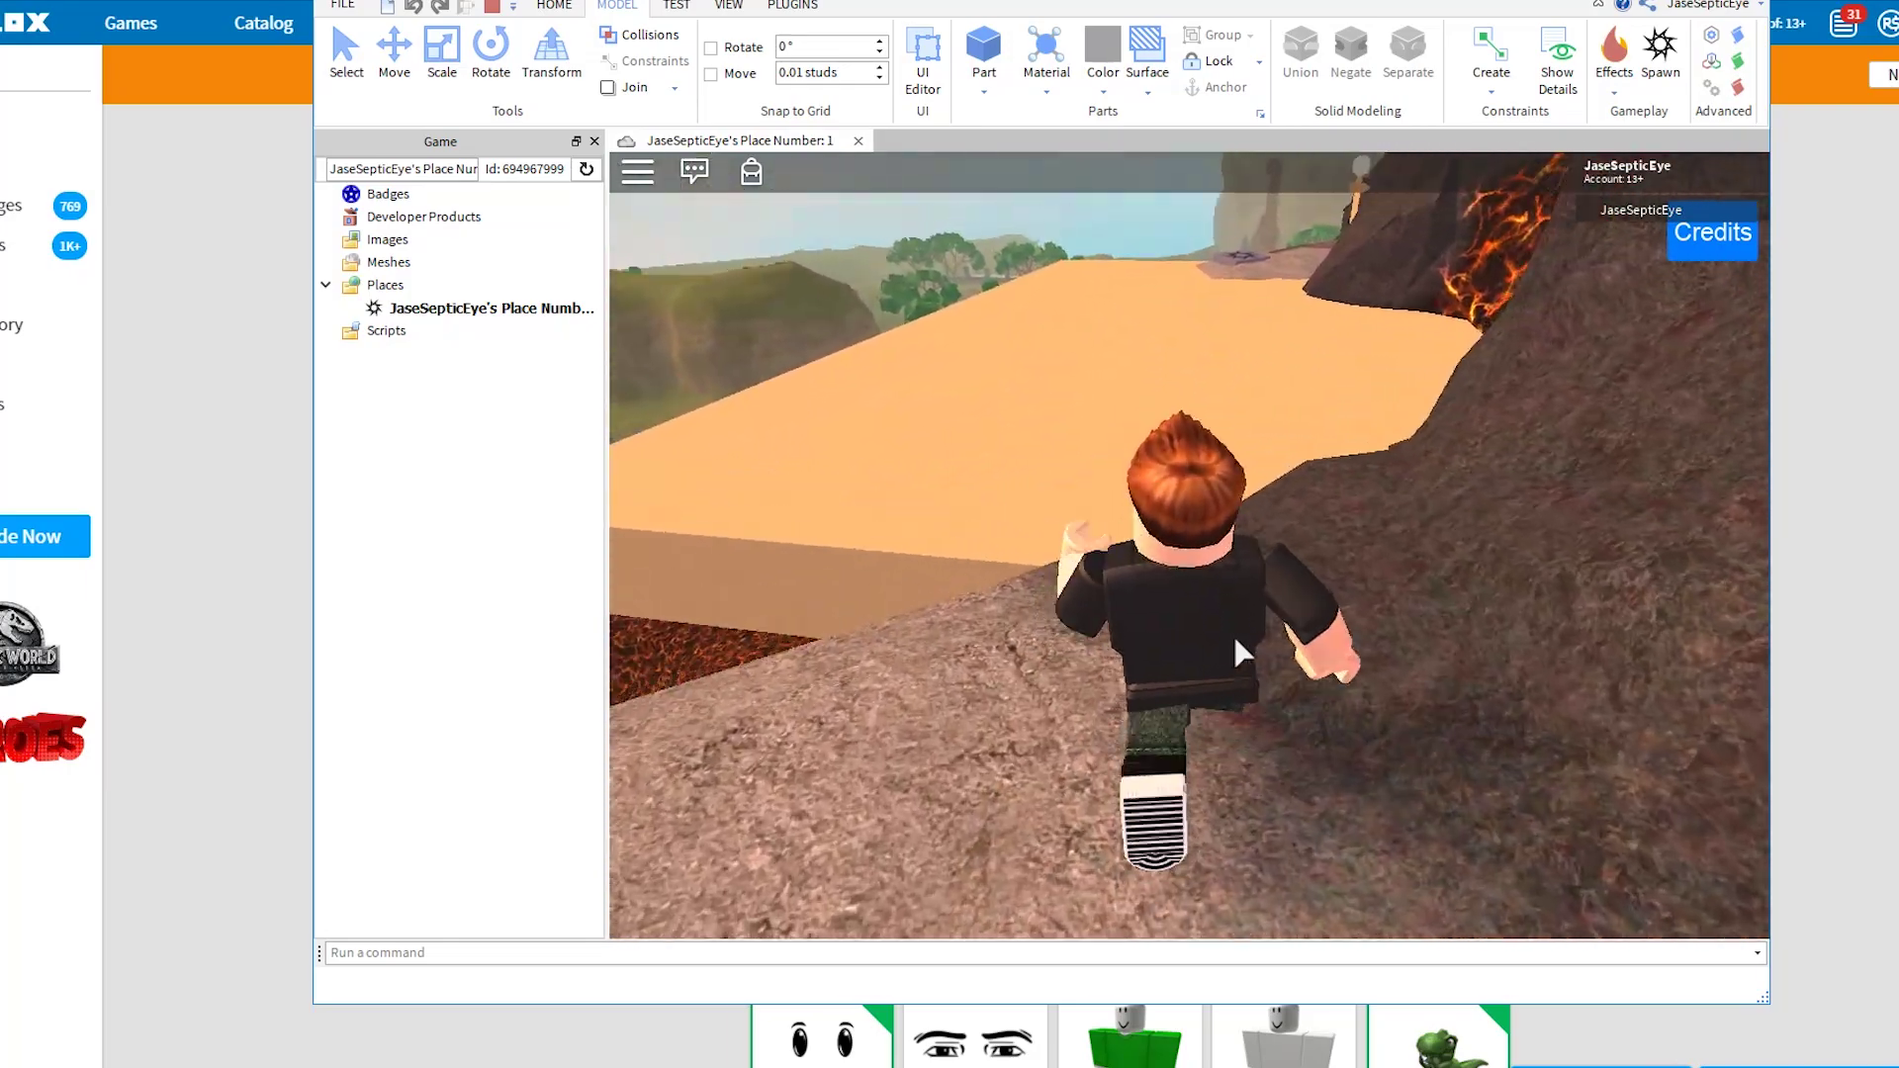
right_click_drag(1235, 640, 1242, 656)
key("s")
key("w")
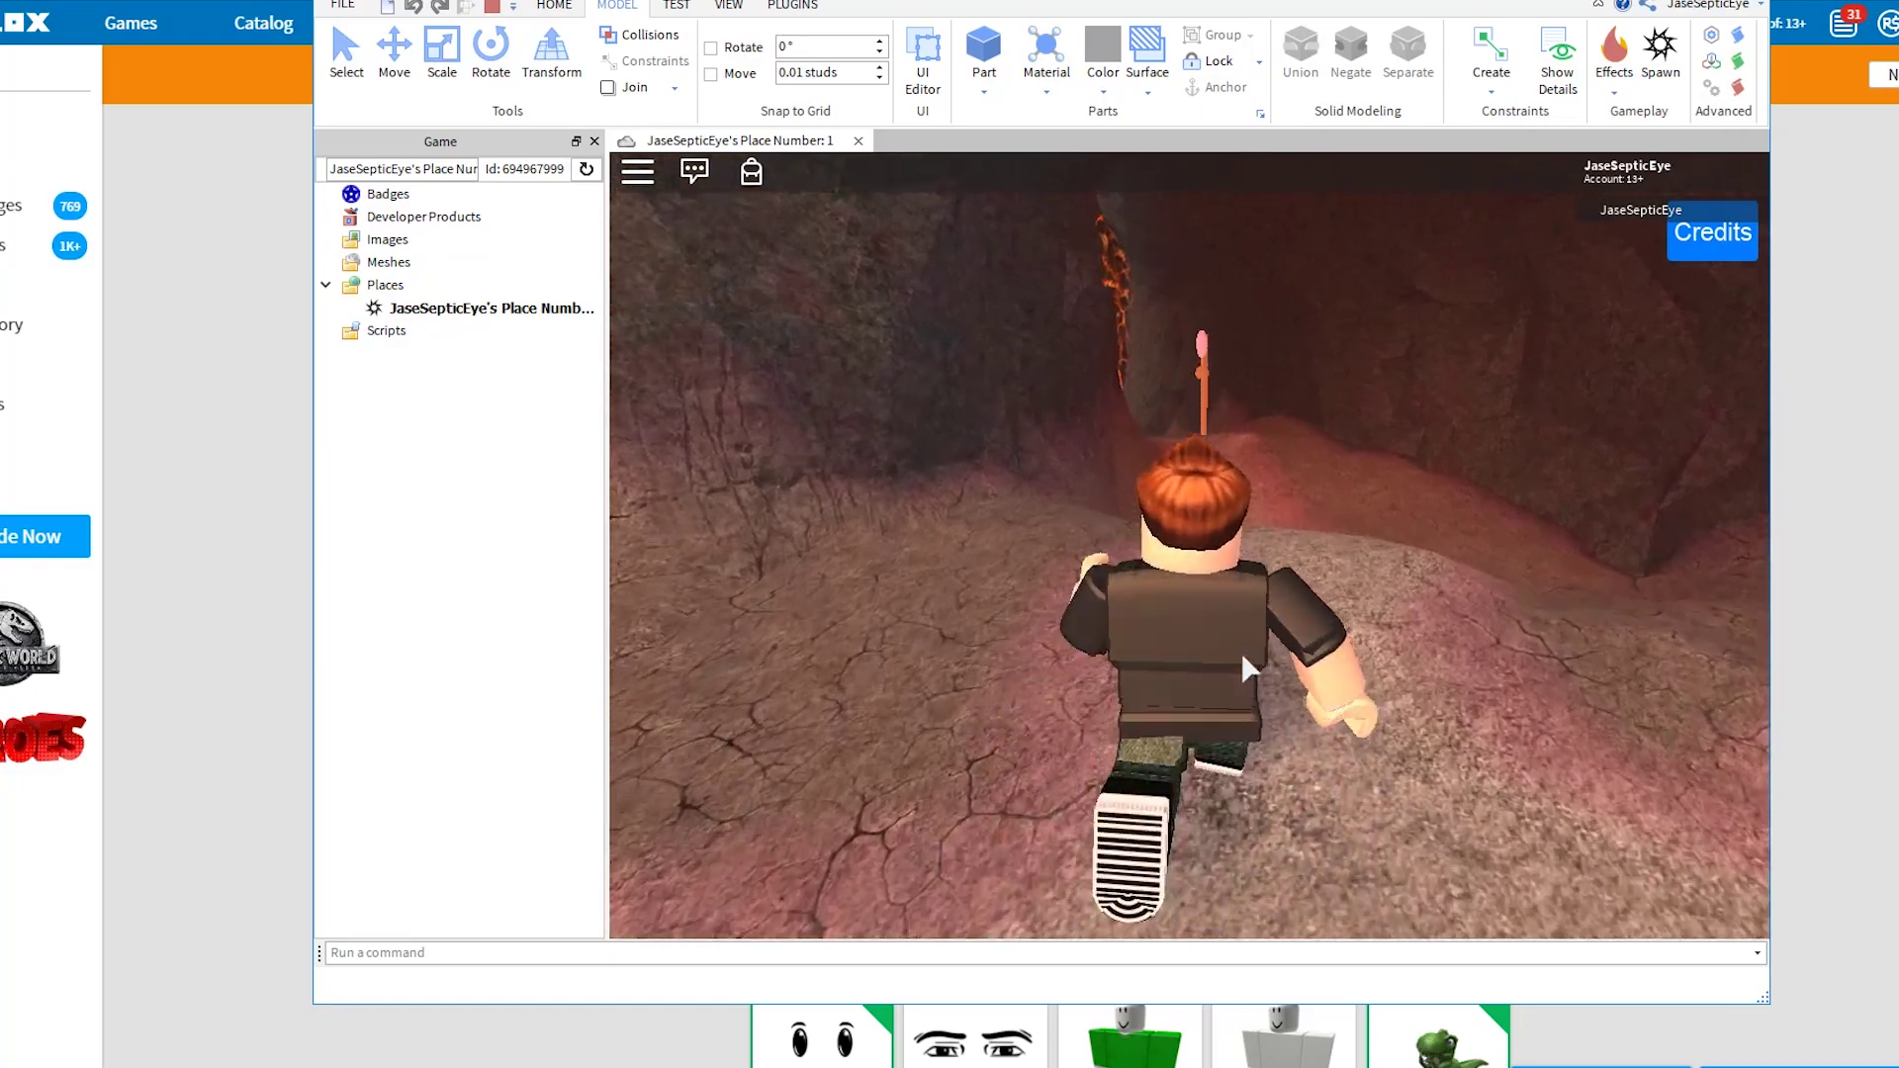
Test the rest of the route by running through the cave and down the rocks crossing the lava.
key("w")
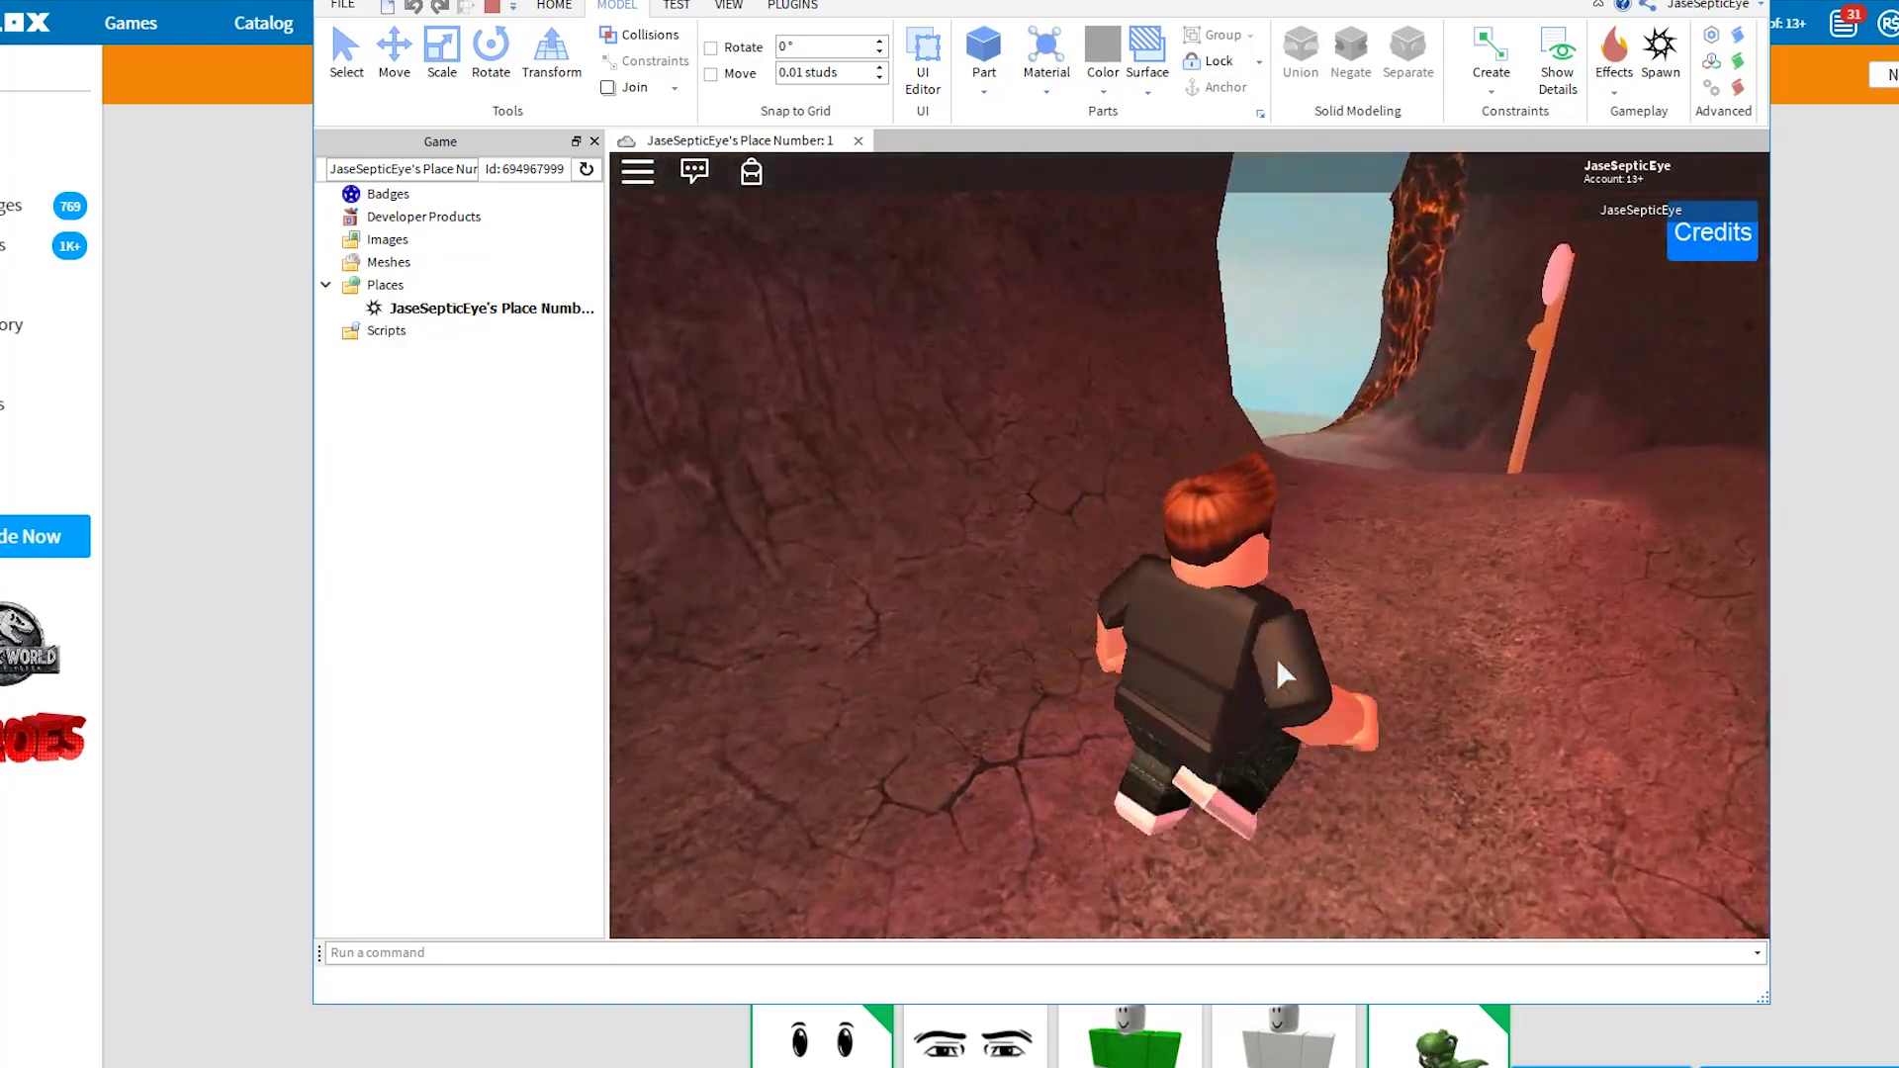
right_click_drag(1277, 661, 1277, 660)
key("w")
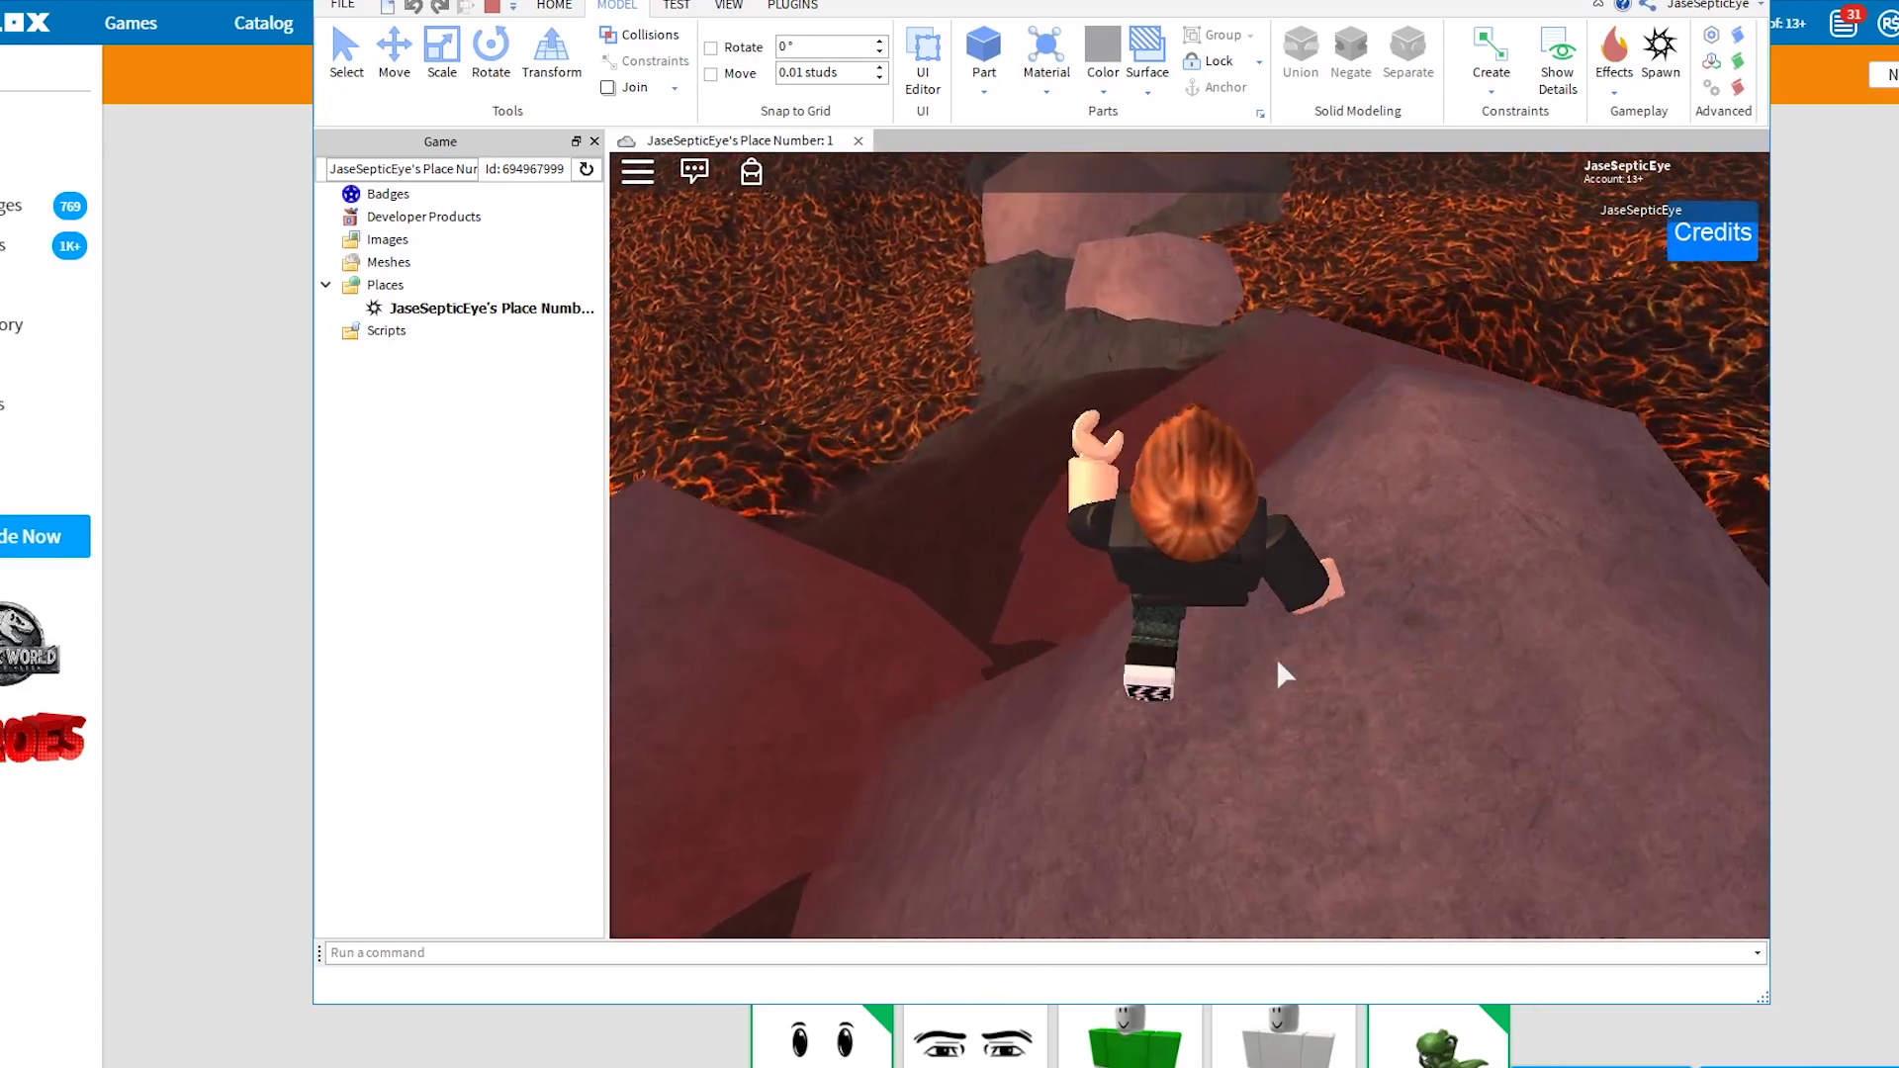
key("w")
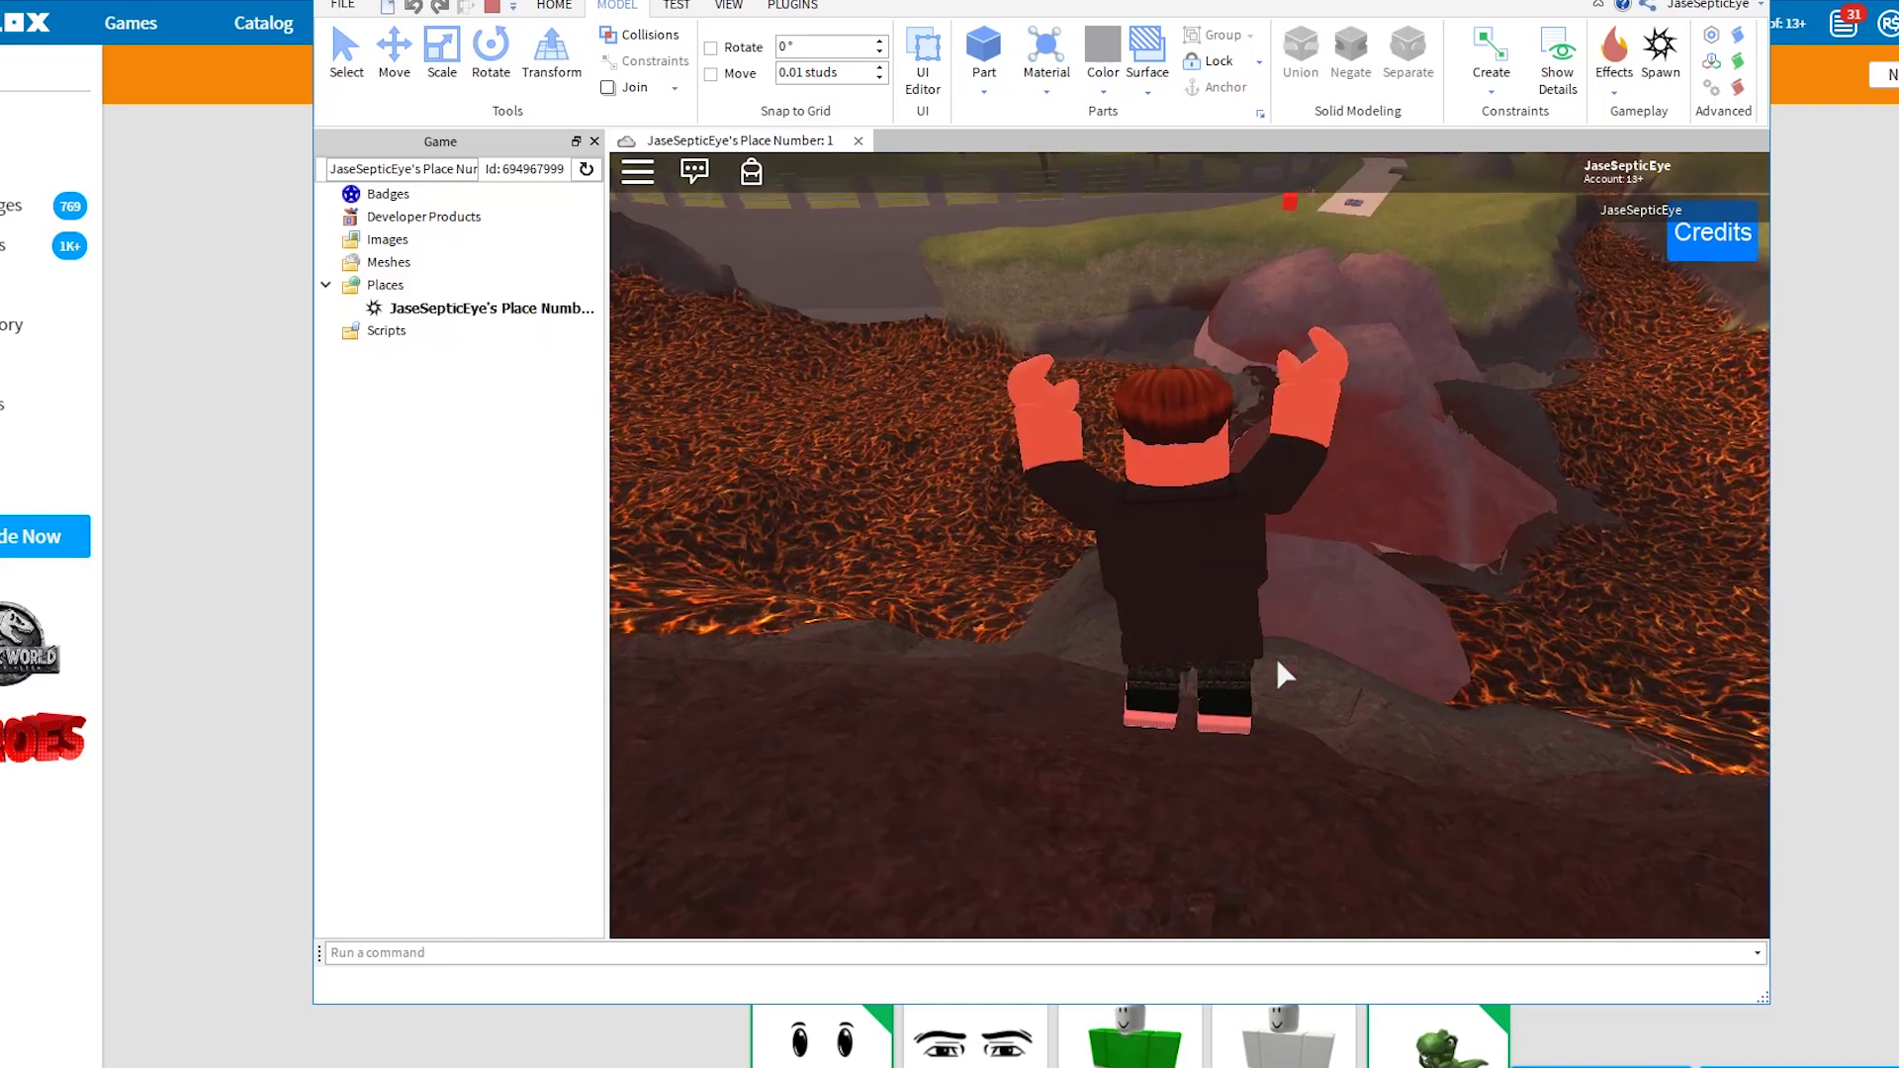
key("w")
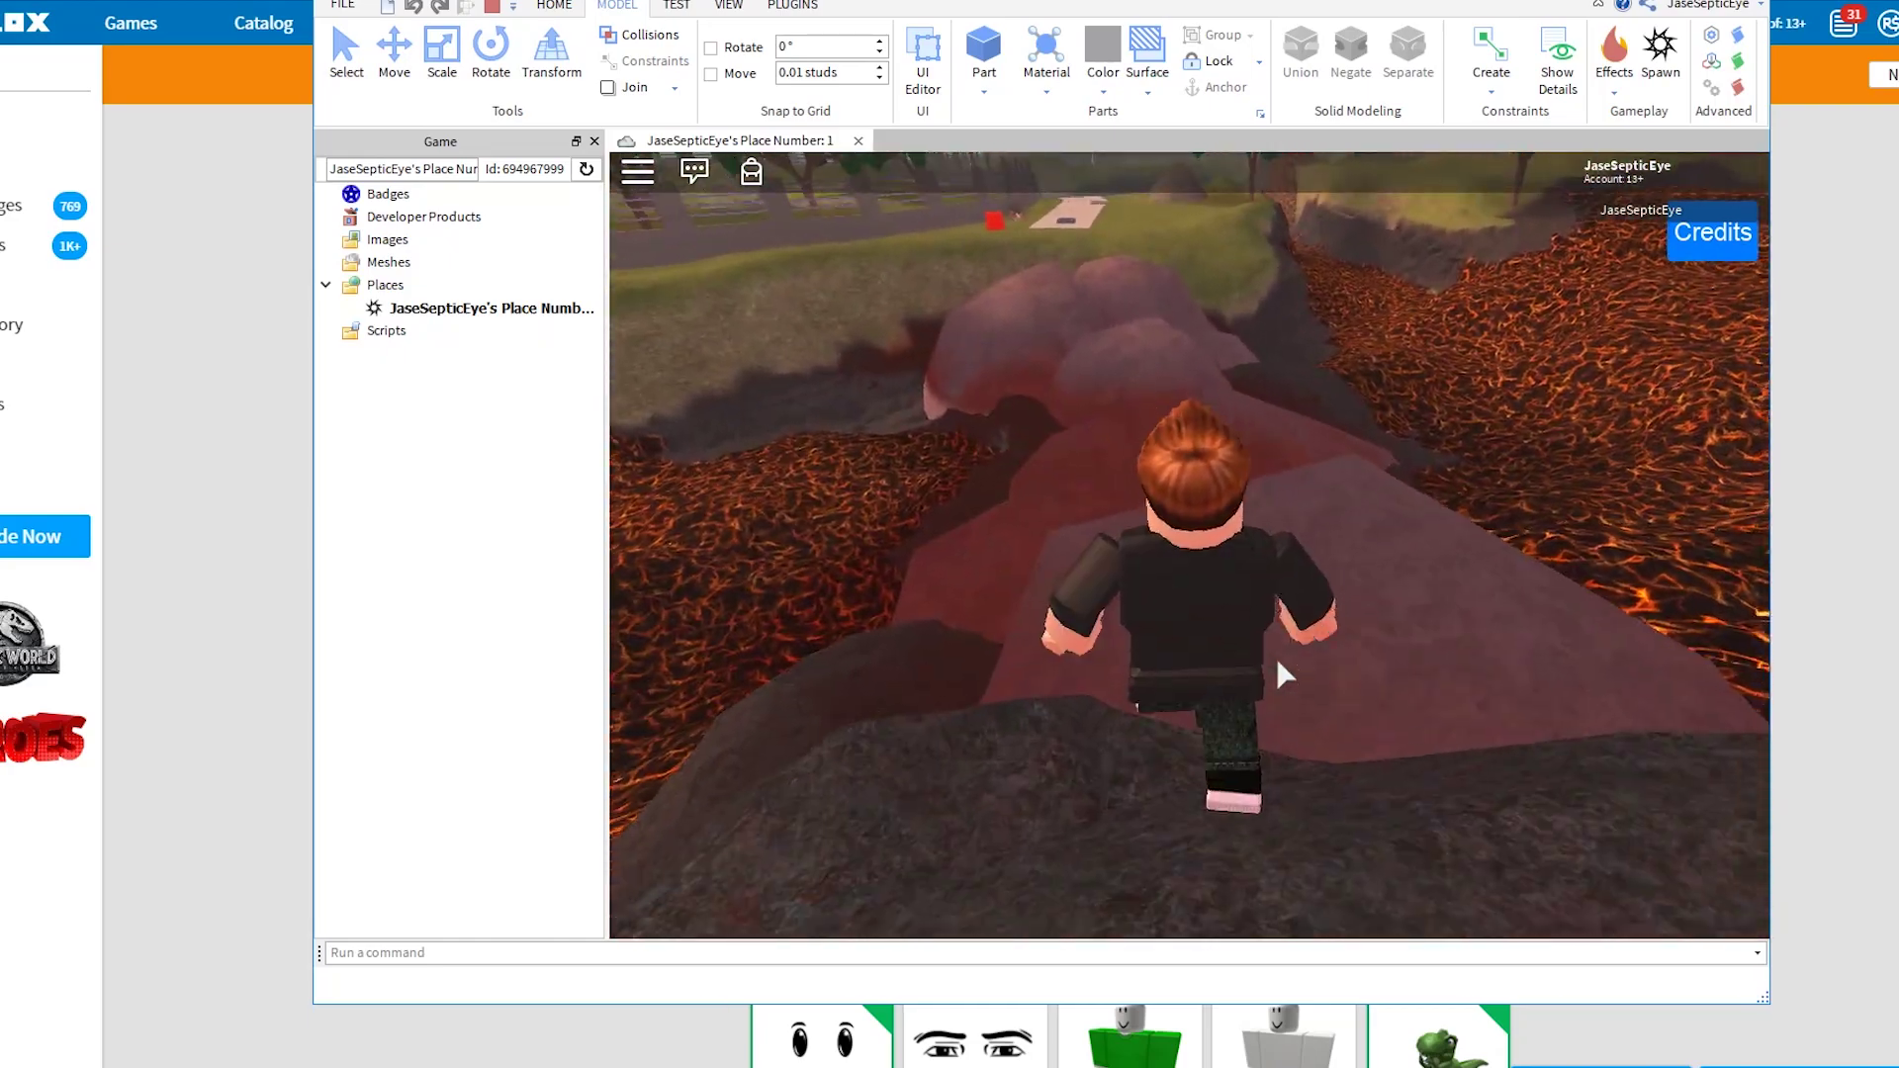
key("w")
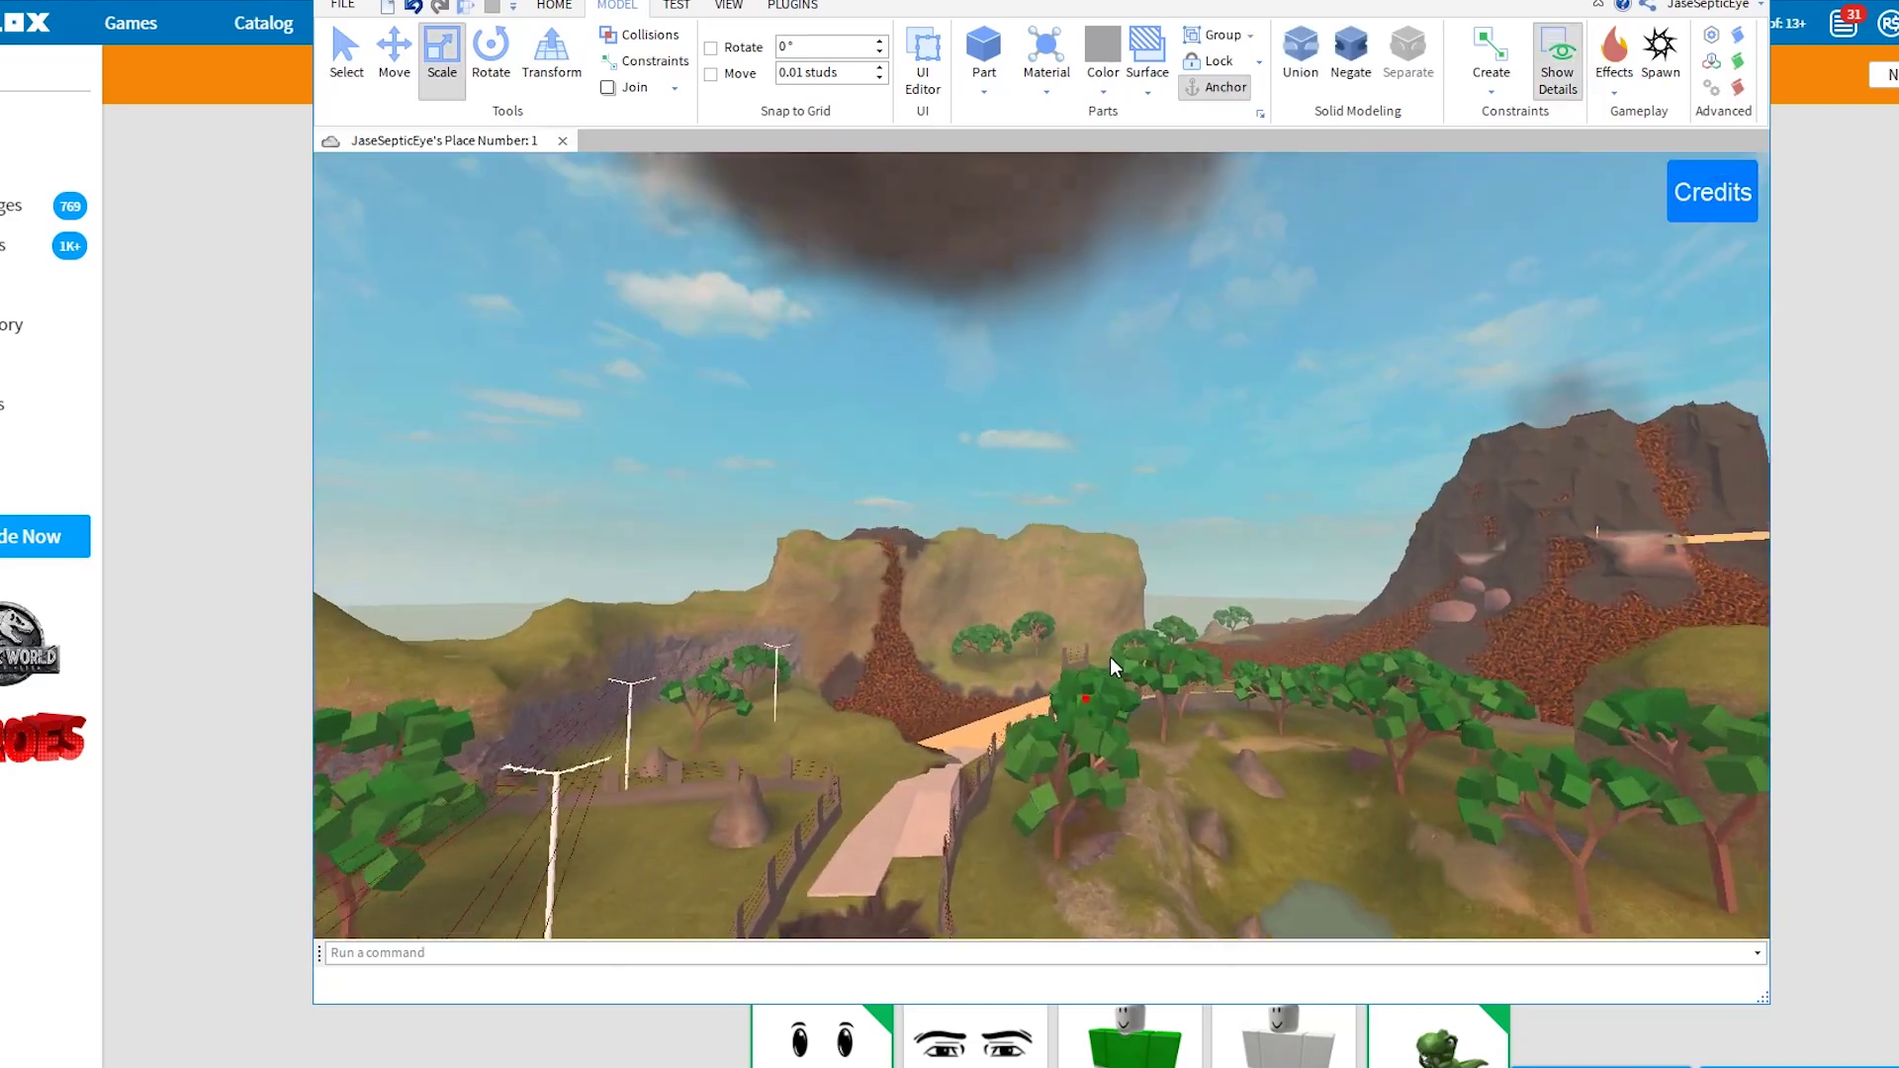
key("w")
right_click_drag(1120, 665, 1118, 662)
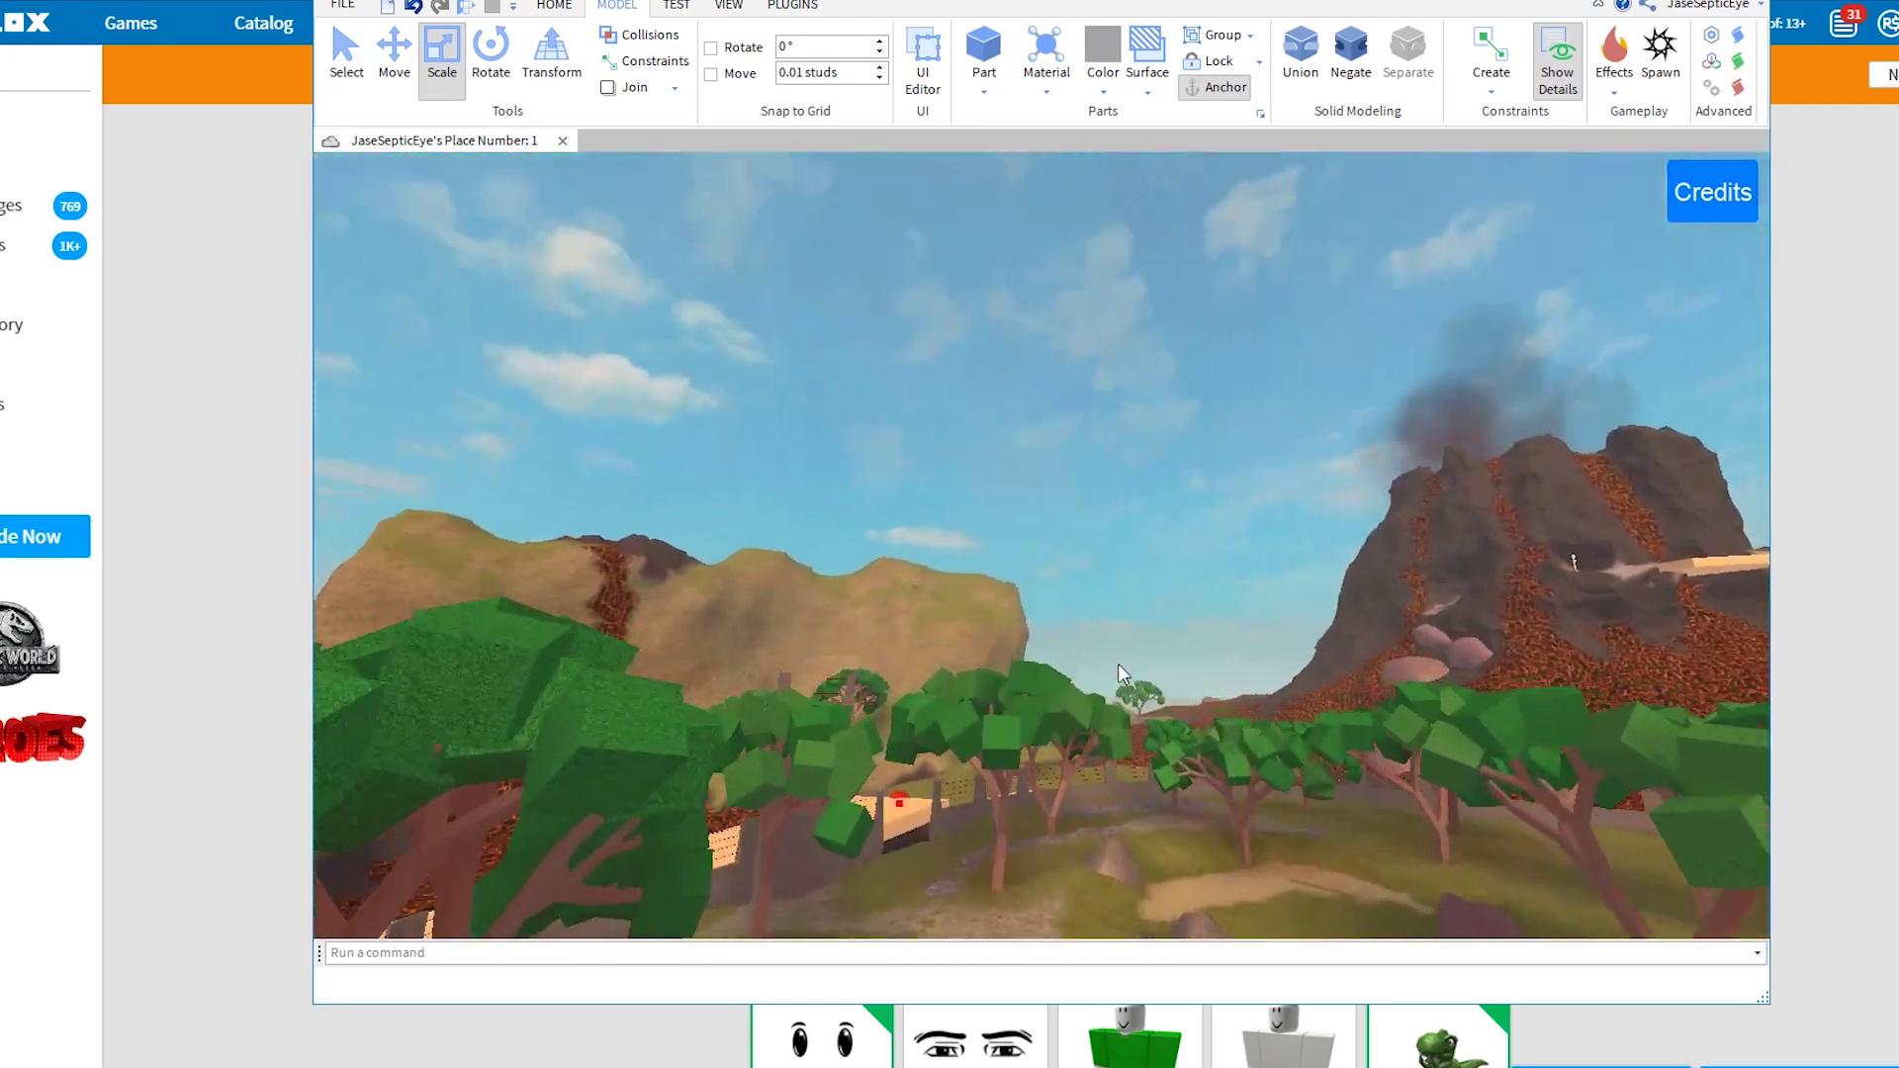